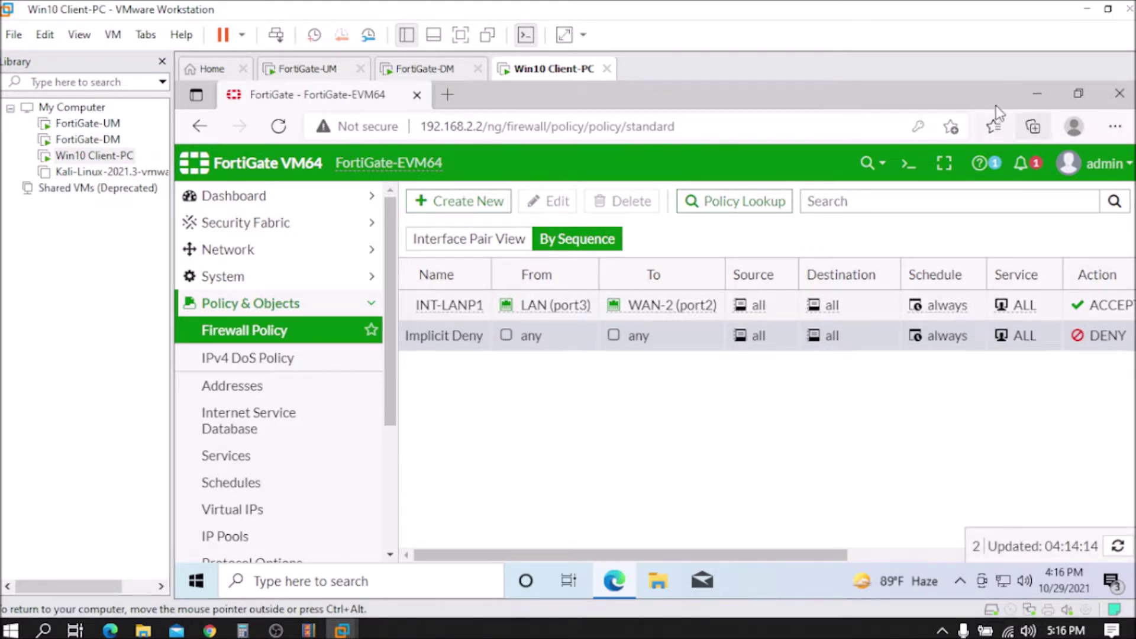
Step: Minimize the Edge window holding the FortiGate firewall policy list to reveal the Win10 desktop
{"action": "left_click", "coordinate": [1042, 94]}
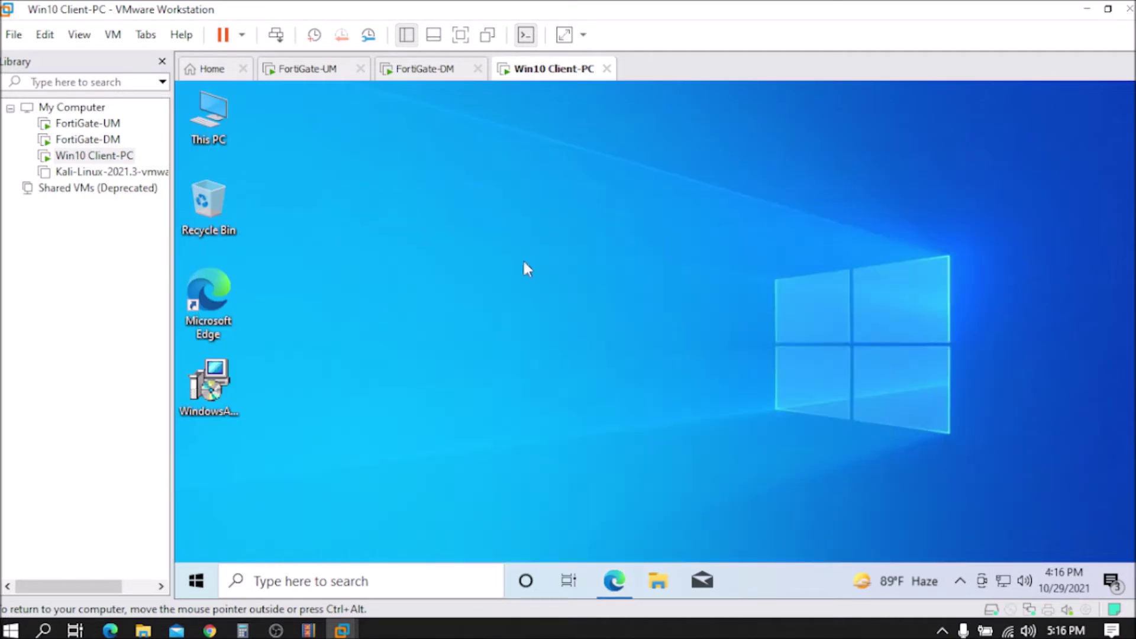
{"action": "right_click", "coordinate": [456, 204]}
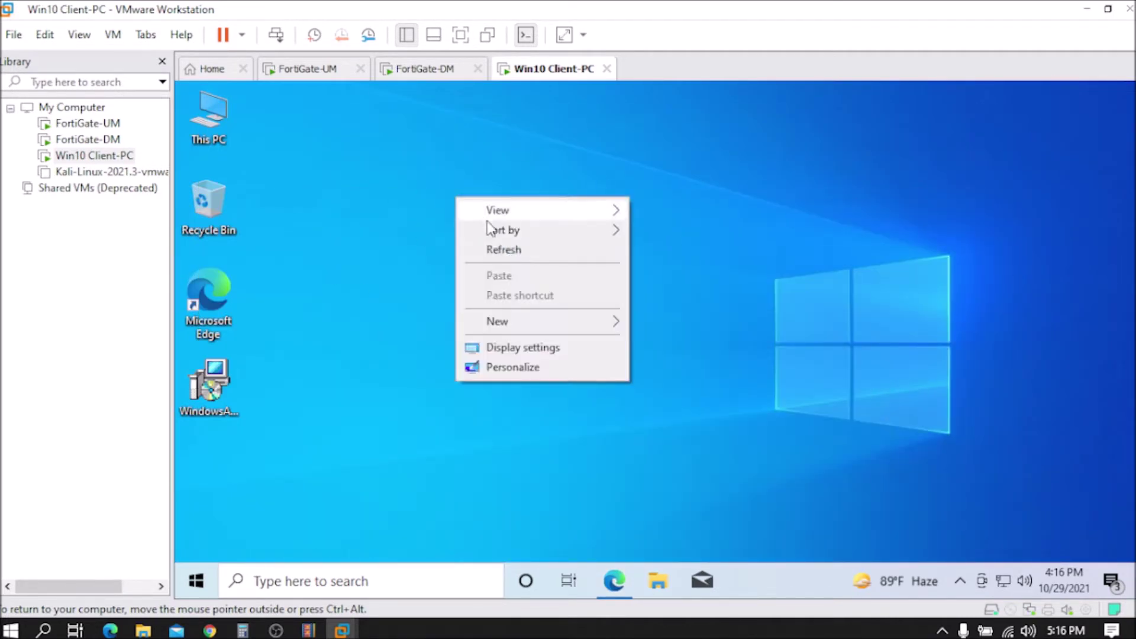
{"action": "left_click", "coordinate": [507, 252]}
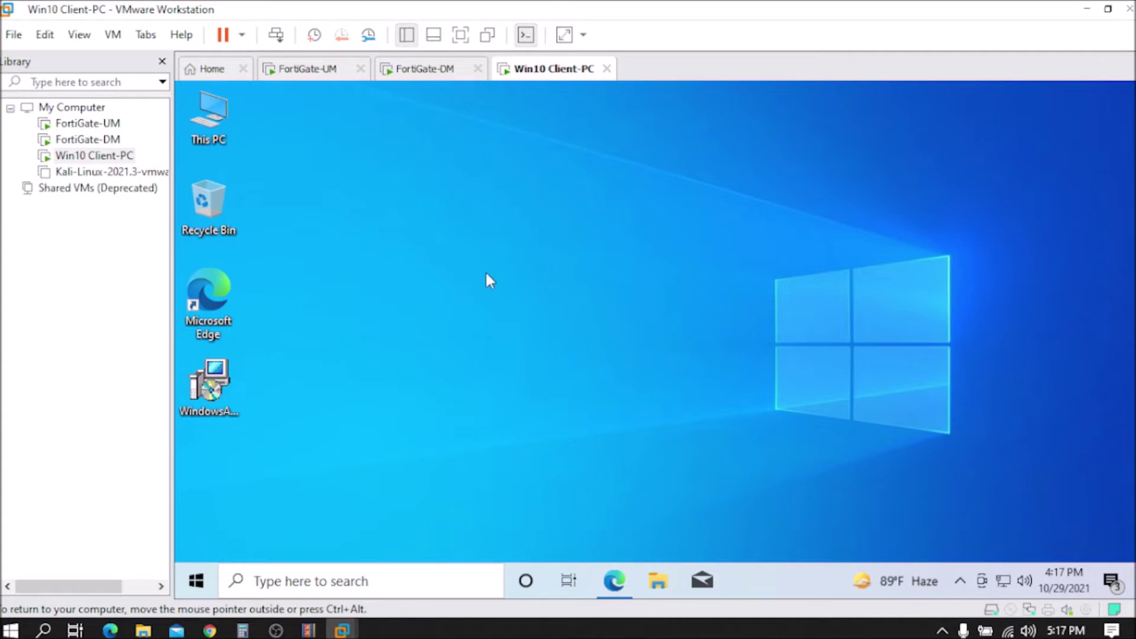
{"action": "left_click", "coordinate": [83, 141]}
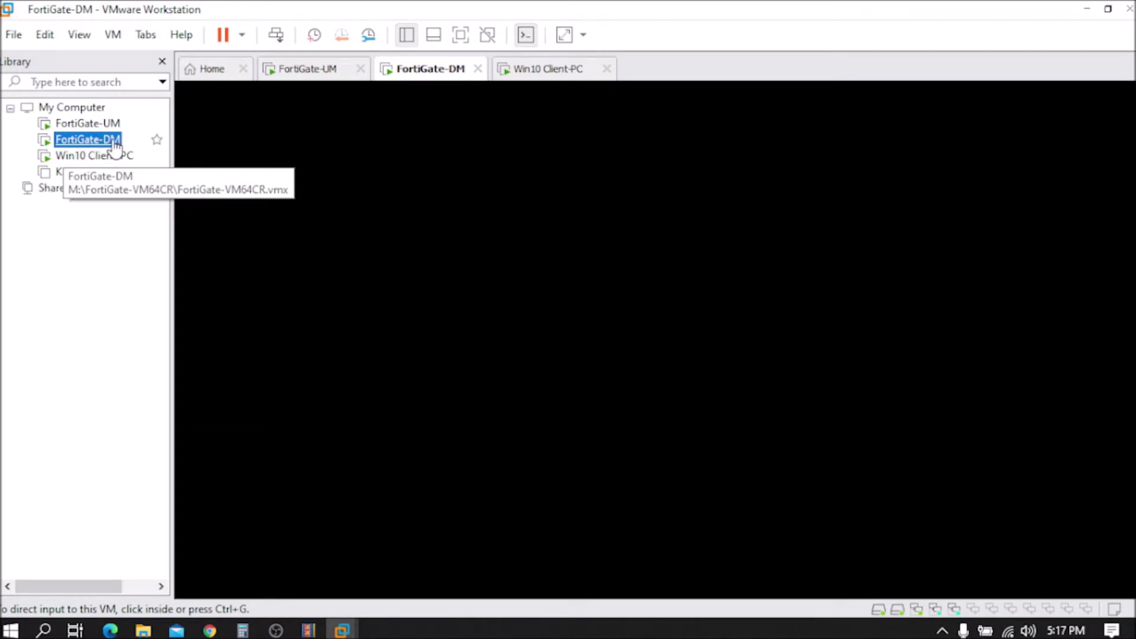
Step: Look at the FortiGate-UM and FortiGate-DM consoles, then restore the policy page on Win10 Client-PC
{"action": "left_click", "coordinate": [91, 126]}
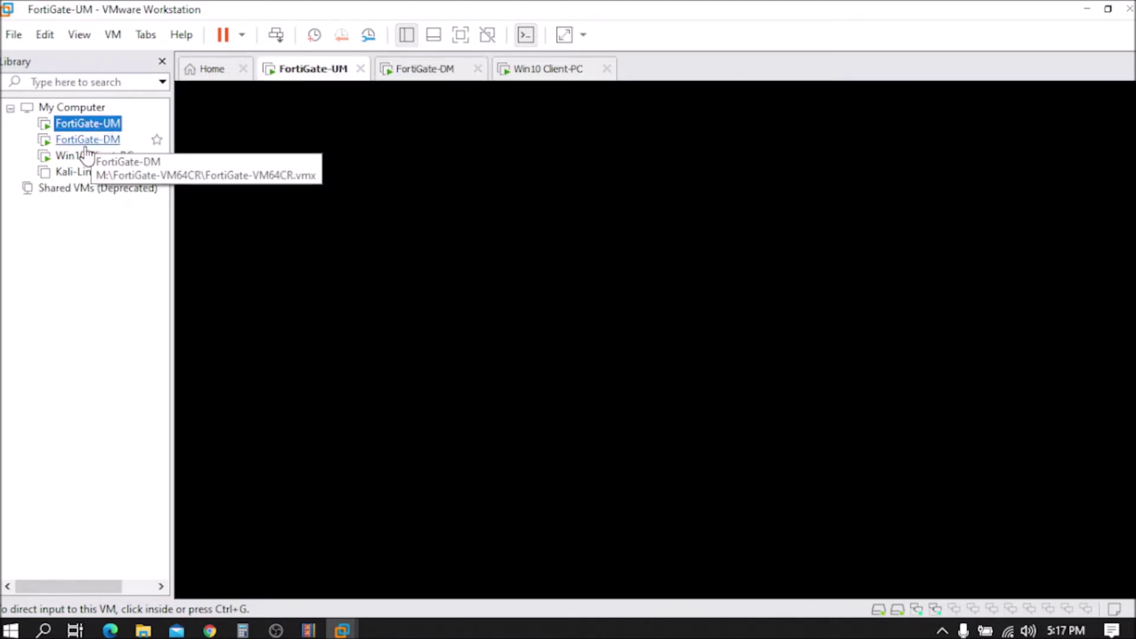
{"action": "left_click", "coordinate": [73, 144]}
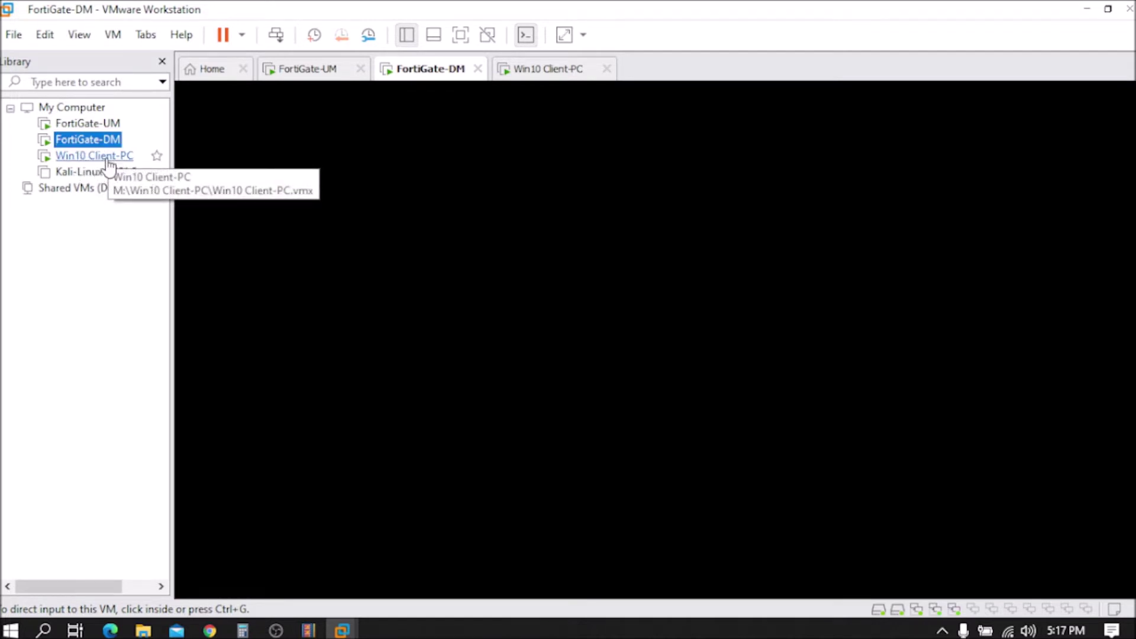
{"action": "left_click", "coordinate": [108, 160]}
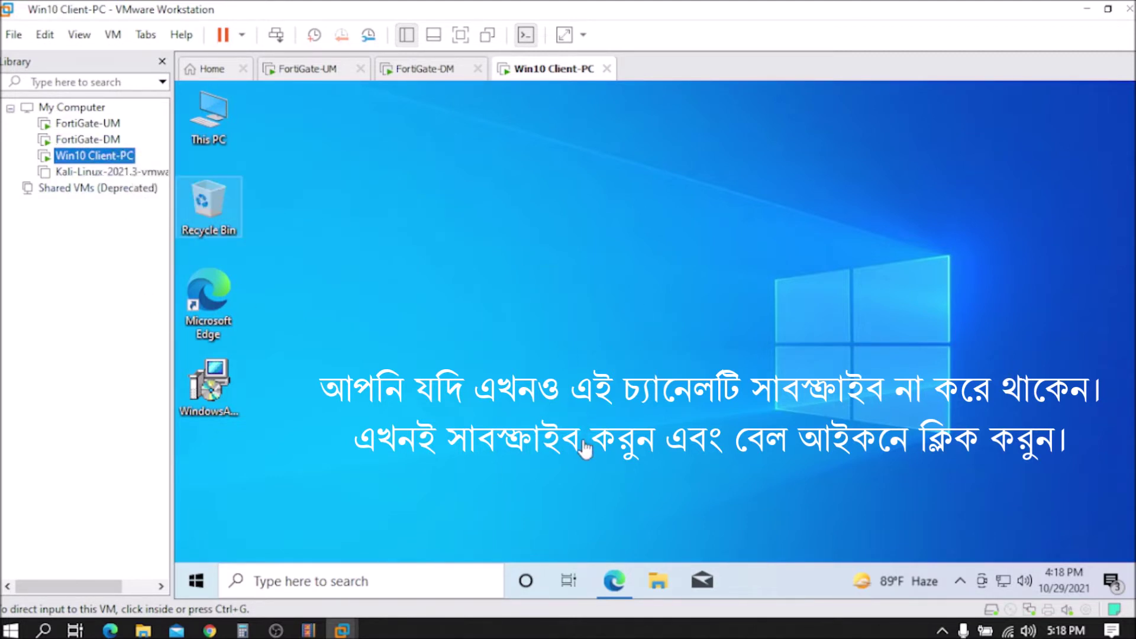
{"action": "left_click", "coordinate": [612, 582]}
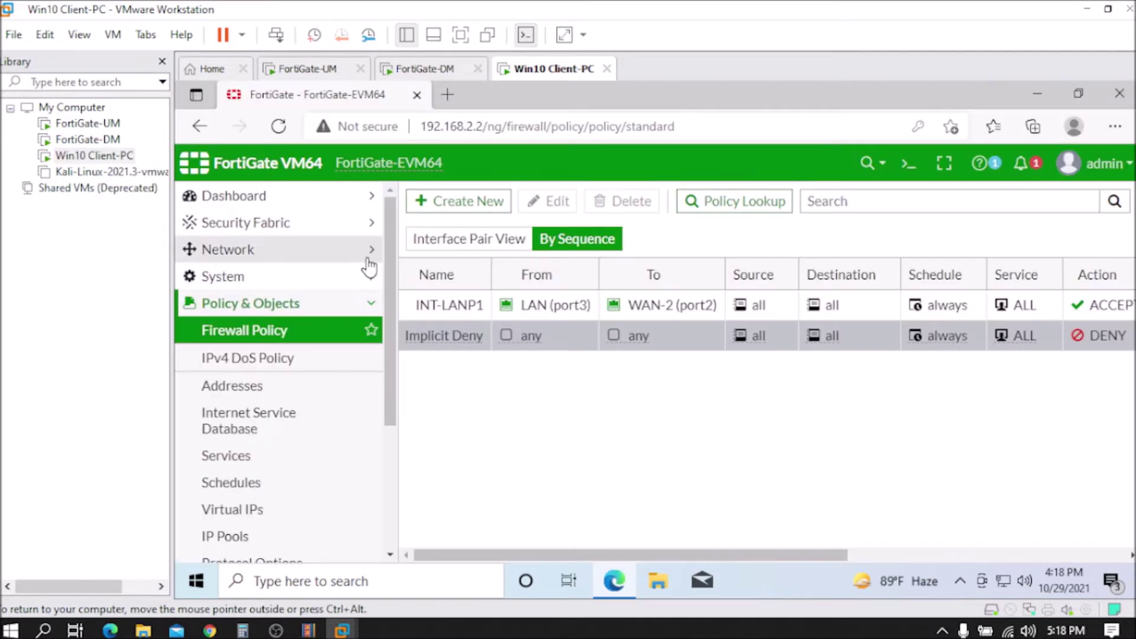
Step: Bring up the Network > Interfaces list and scroll down to the WAN ports
{"action": "left_click", "coordinate": [369, 254]}
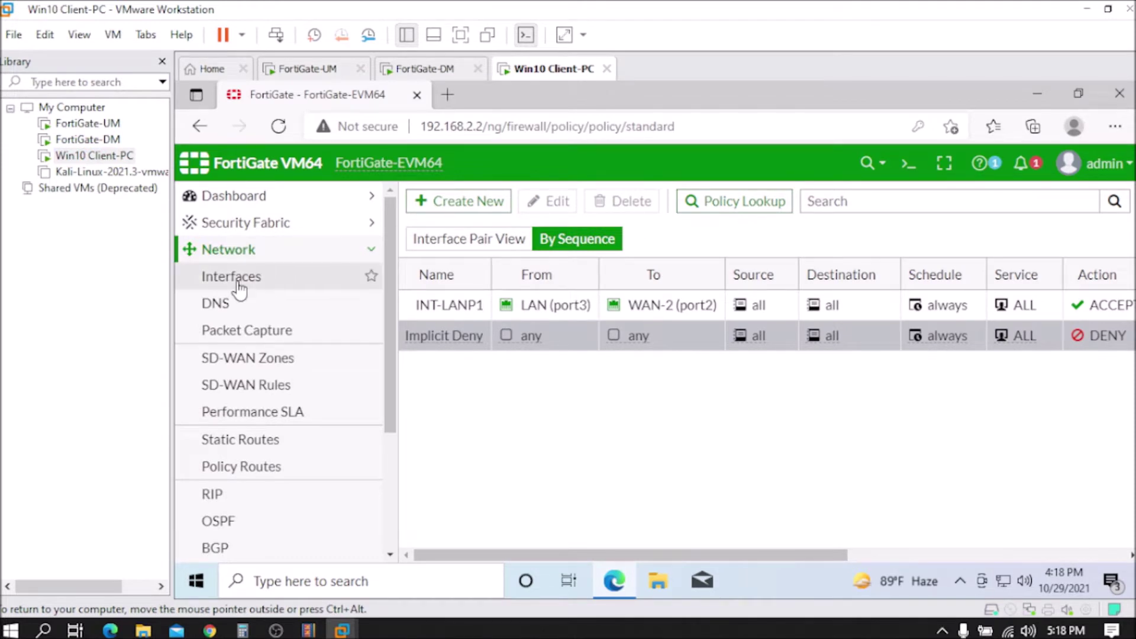
{"action": "left_click", "coordinate": [235, 283]}
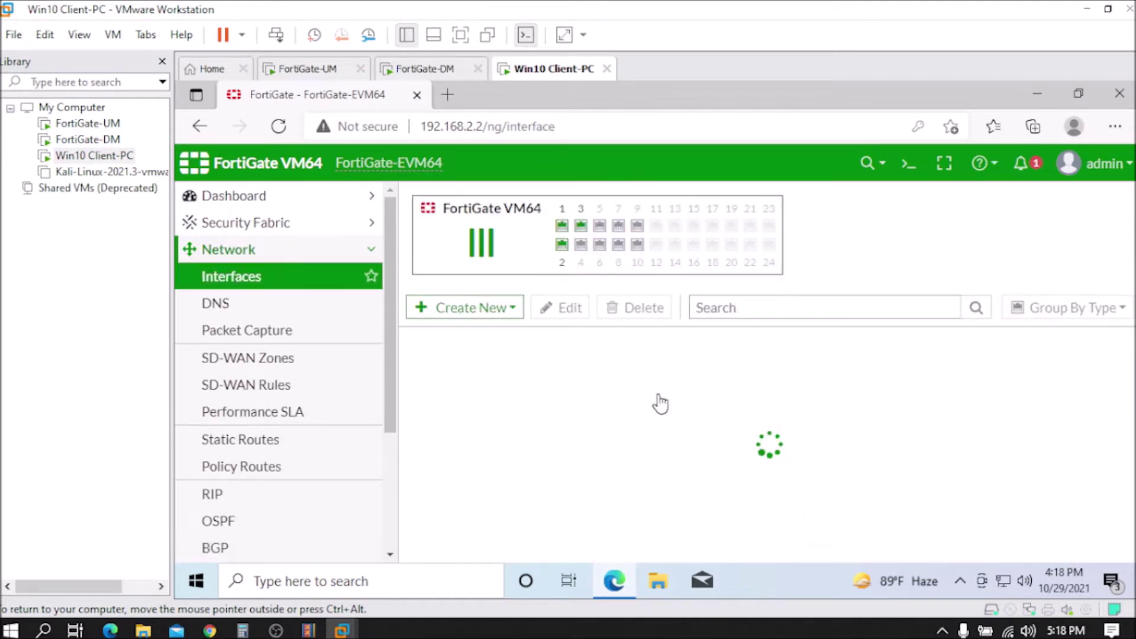
{"action": "scroll", "coordinate": [690, 432], "scroll_direction": "down", "scroll_amount": 1}
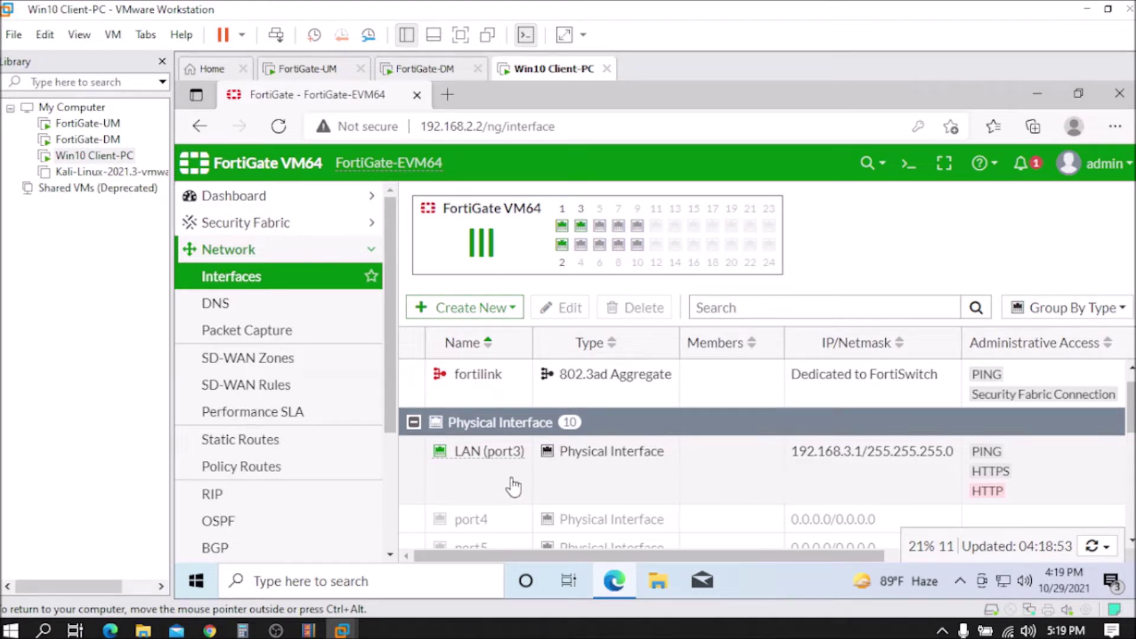
{"action": "scroll", "coordinate": [645, 474], "scroll_direction": "down", "scroll_amount": 1}
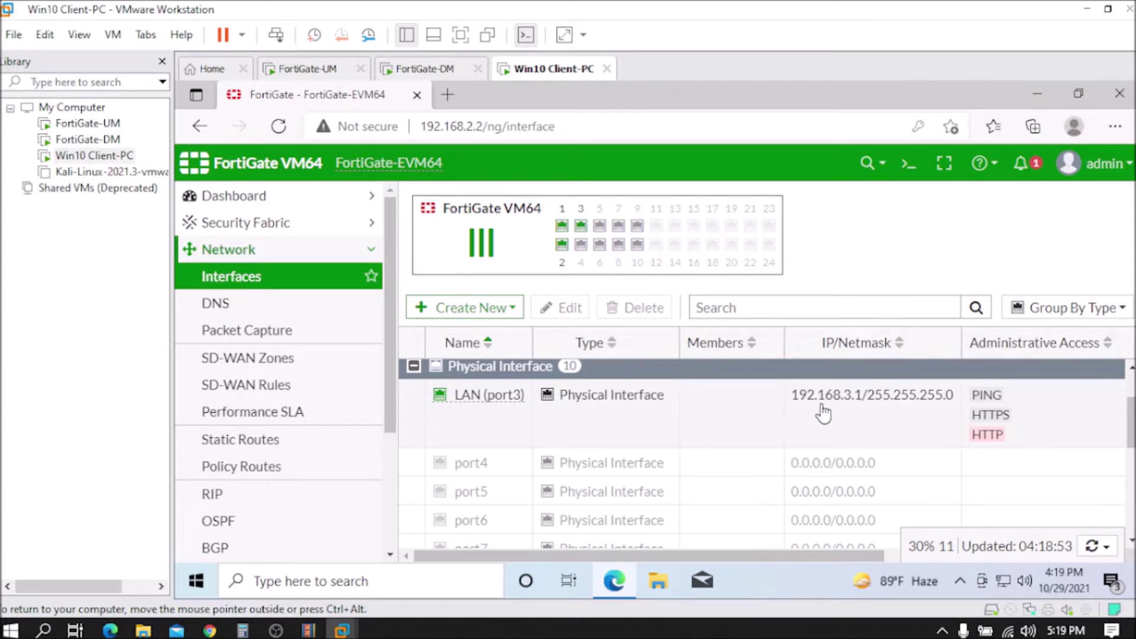
{"action": "scroll", "coordinate": [769, 417], "scroll_direction": "down", "scroll_amount": 4}
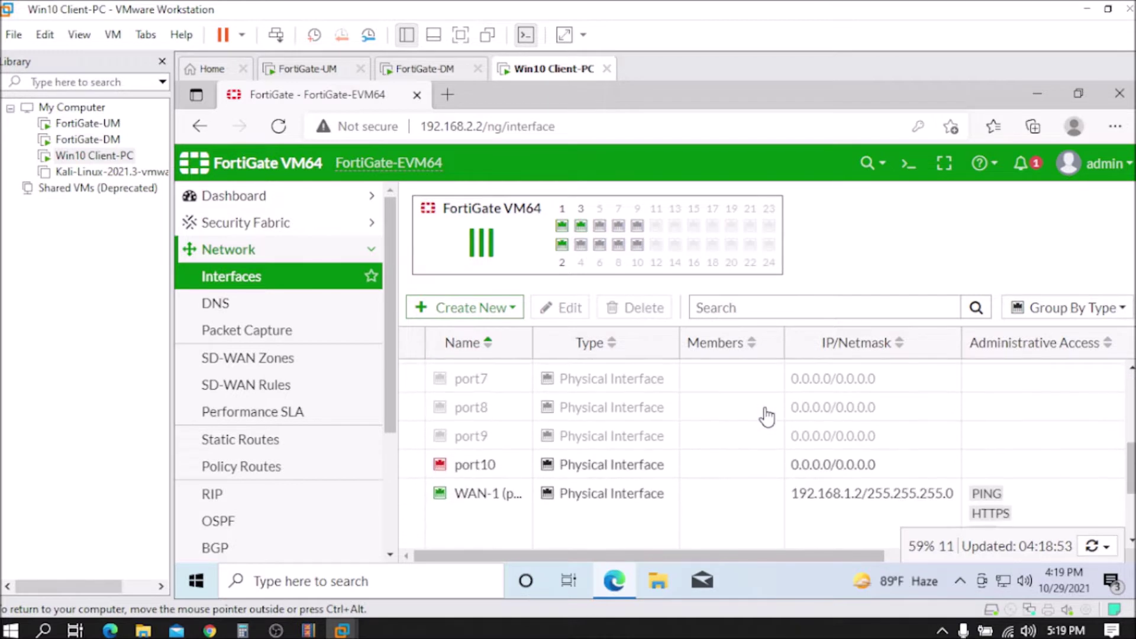
{"action": "scroll", "coordinate": [592, 441], "scroll_direction": "down", "scroll_amount": 1}
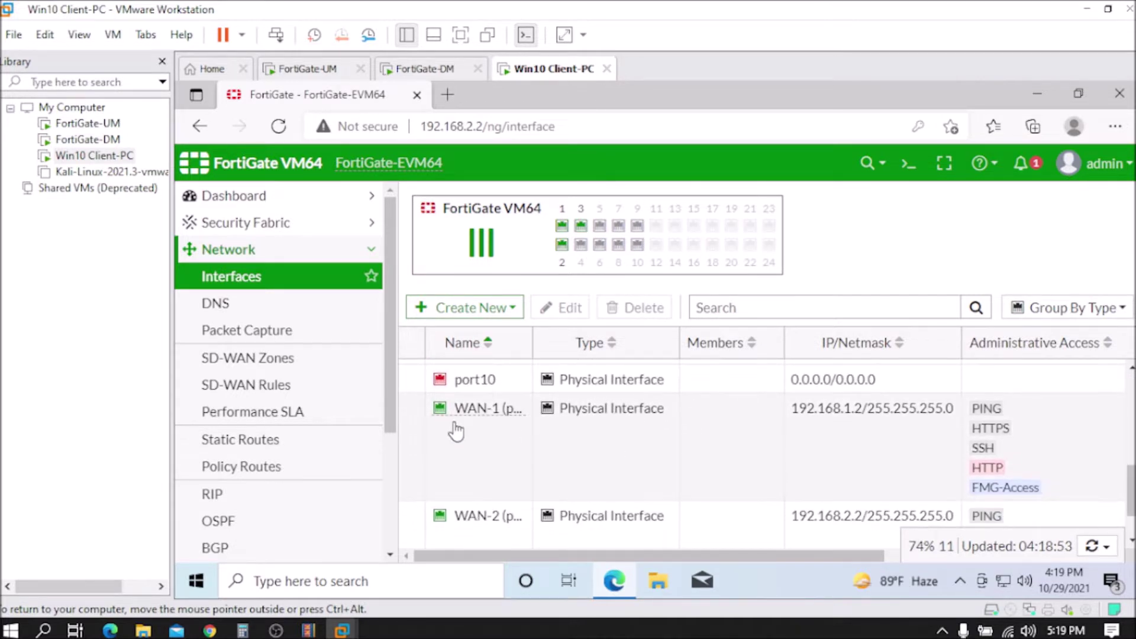
Step: Inspect the WAN-1 and WAN-2 interface addresses, then go to the Static Routes list
{"action": "mouse_move", "coordinate": [514, 421]}
{"action": "left_click", "coordinate": [635, 447]}
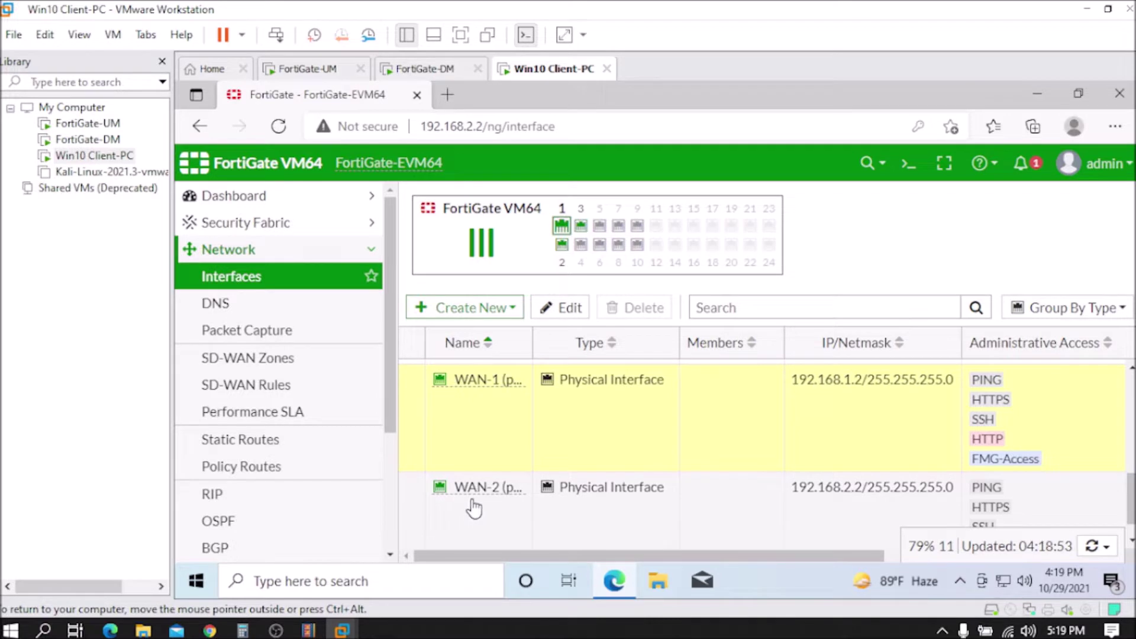
{"action": "mouse_move", "coordinate": [515, 495]}
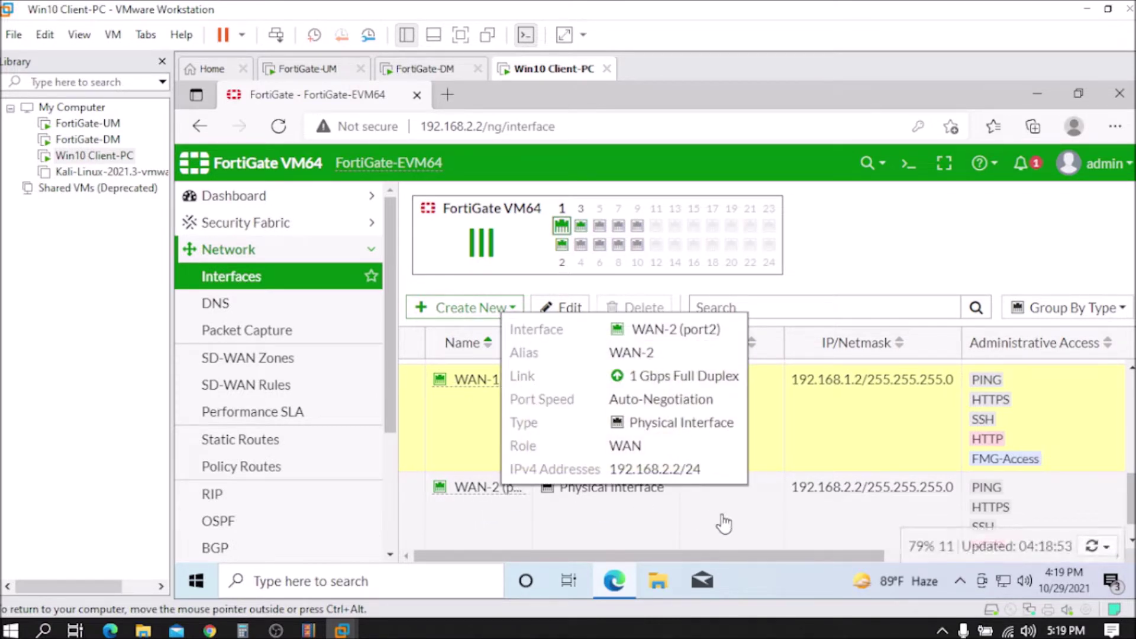
{"action": "left_click", "coordinate": [756, 509]}
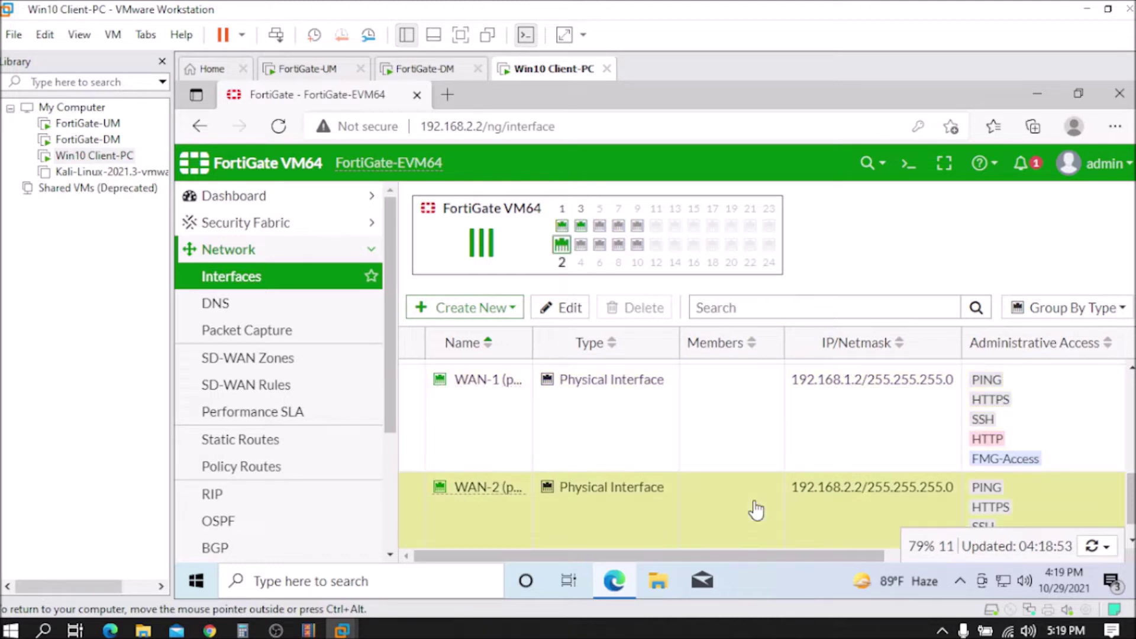
{"action": "scroll", "coordinate": [729, 505], "scroll_direction": "down", "scroll_amount": 1}
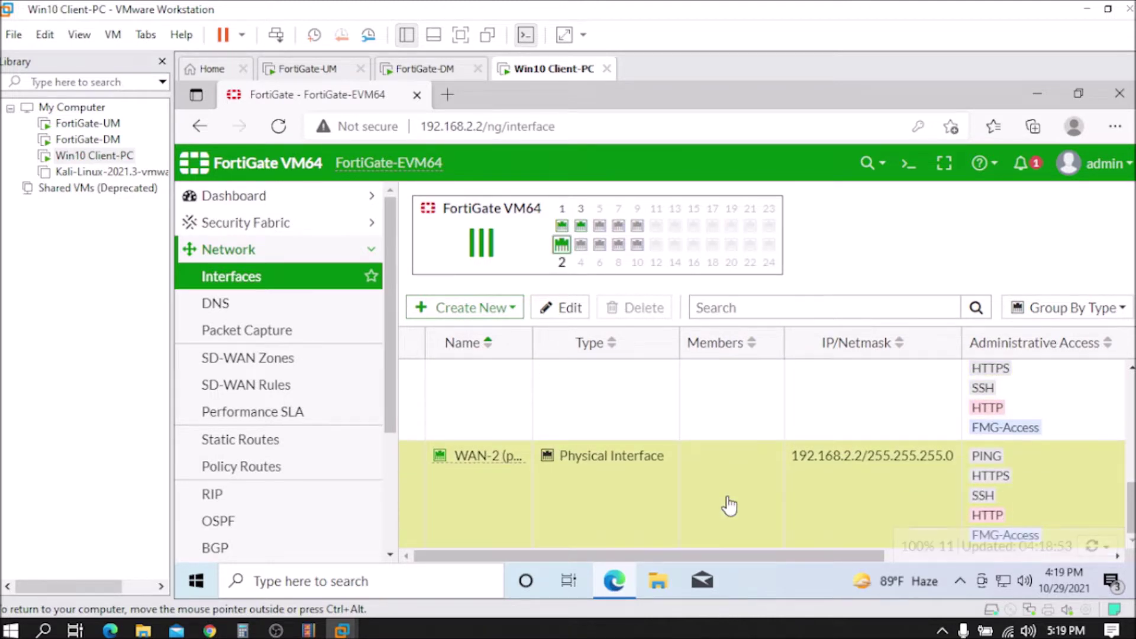
{"action": "scroll", "coordinate": [728, 504], "scroll_direction": "up", "scroll_amount": 1}
{"action": "left_click", "coordinate": [709, 420]}
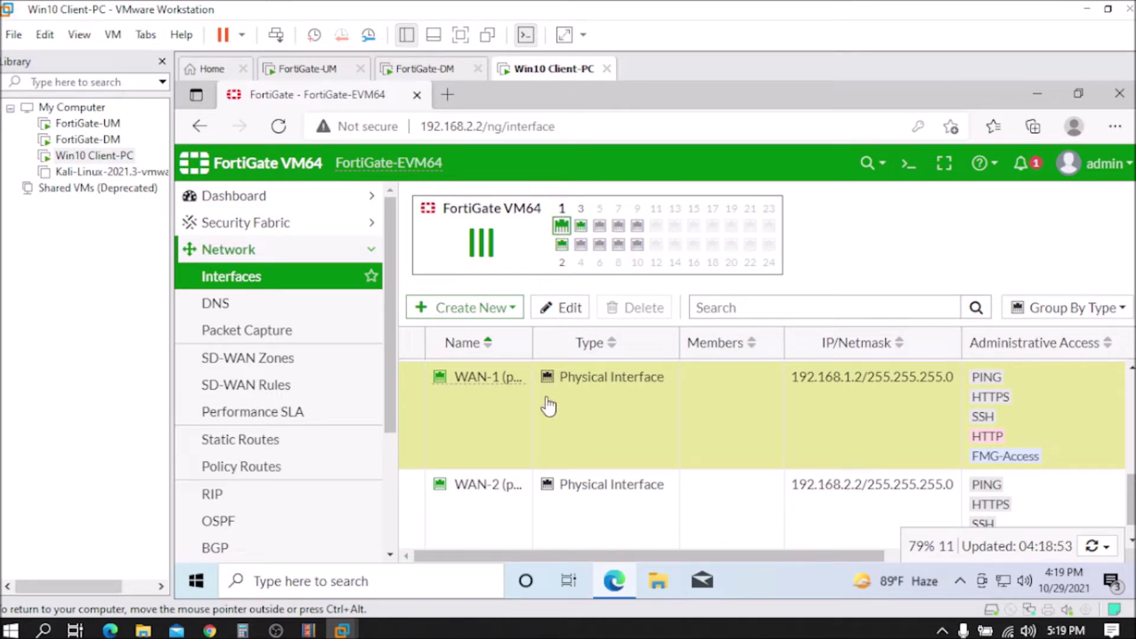
{"action": "left_click", "coordinate": [243, 451]}
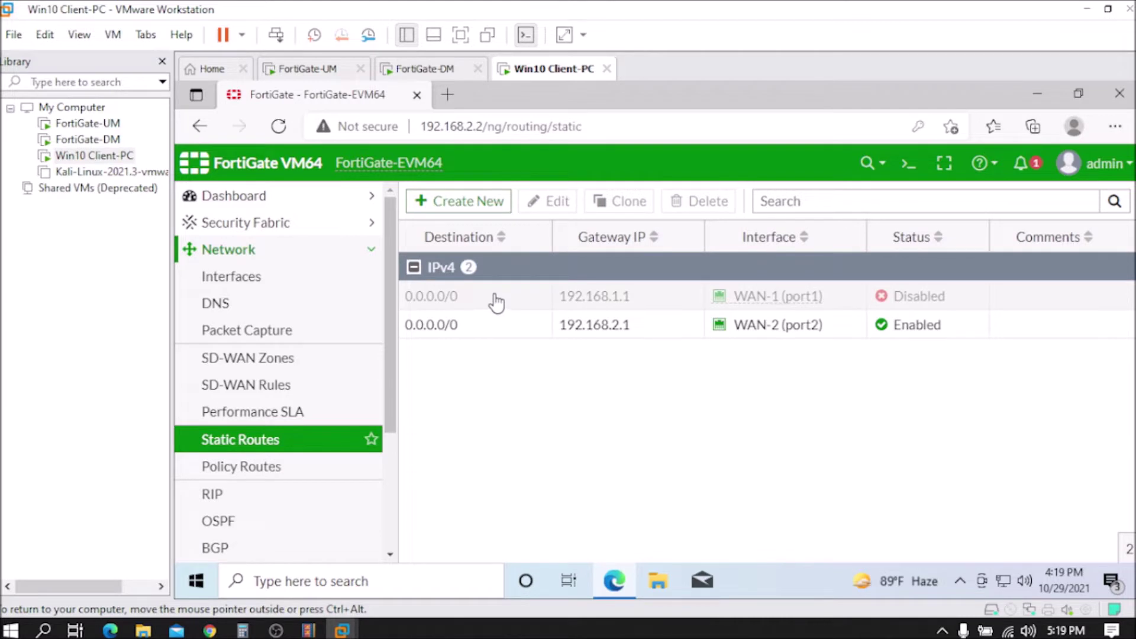
Step: Inspect the disabled WAN-1 default route, then return to Policy & Objects > Firewall Policy
{"action": "left_click", "coordinate": [493, 299]}
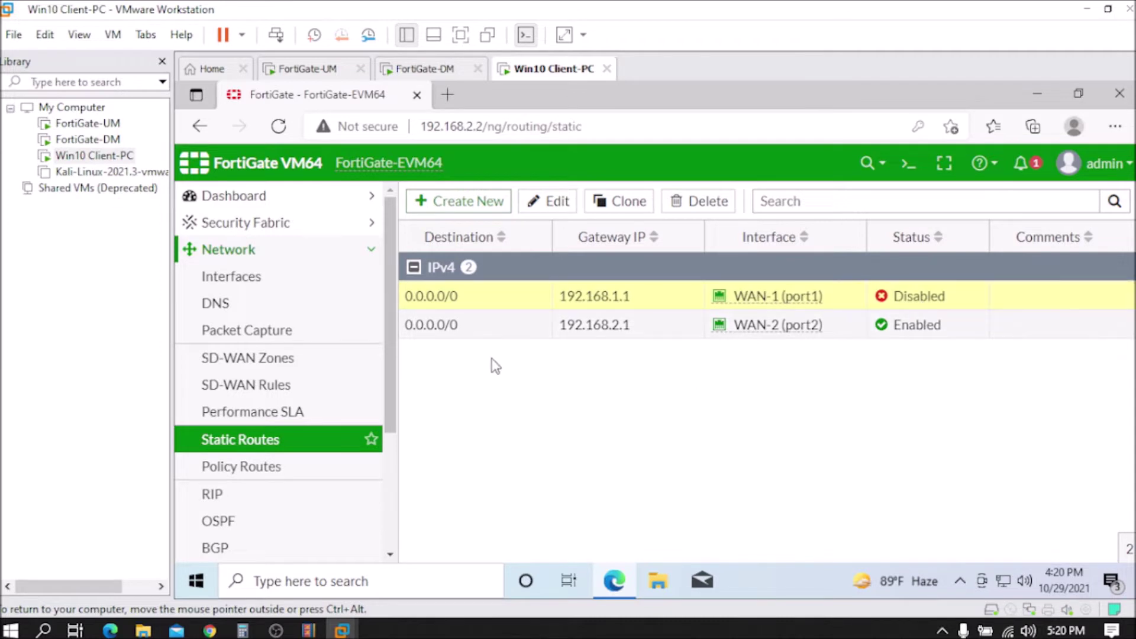
{"action": "mouse_move", "coordinate": [786, 339]}
{"action": "scroll", "coordinate": [331, 414], "scroll_direction": "down", "scroll_amount": 1}
{"action": "scroll", "coordinate": [318, 409], "scroll_direction": "down", "scroll_amount": 3}
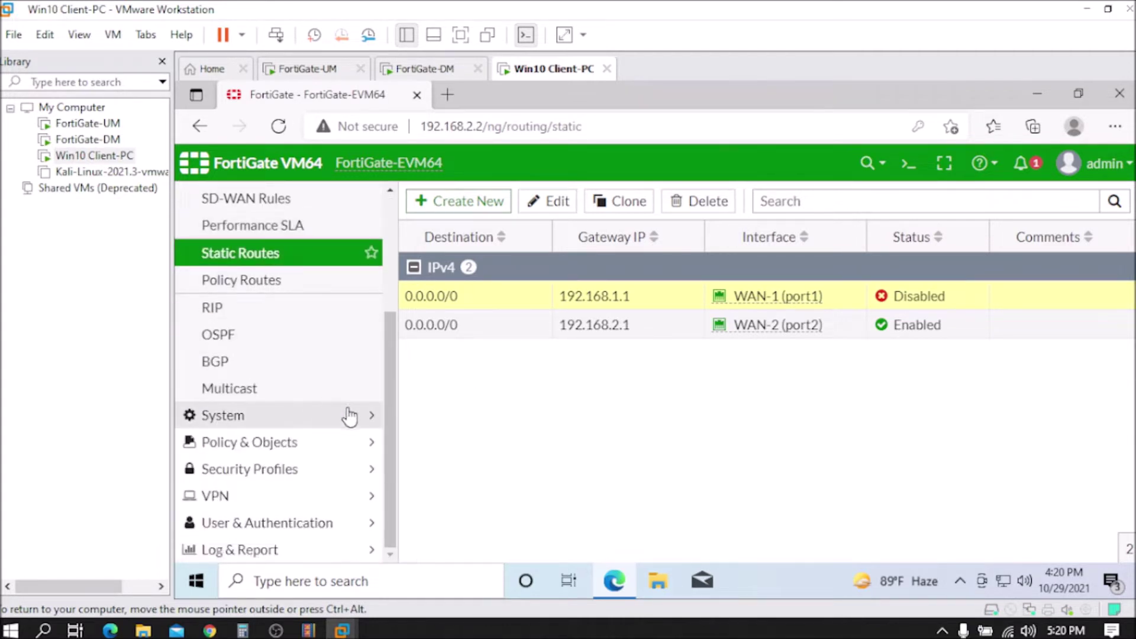
{"action": "left_click", "coordinate": [307, 444]}
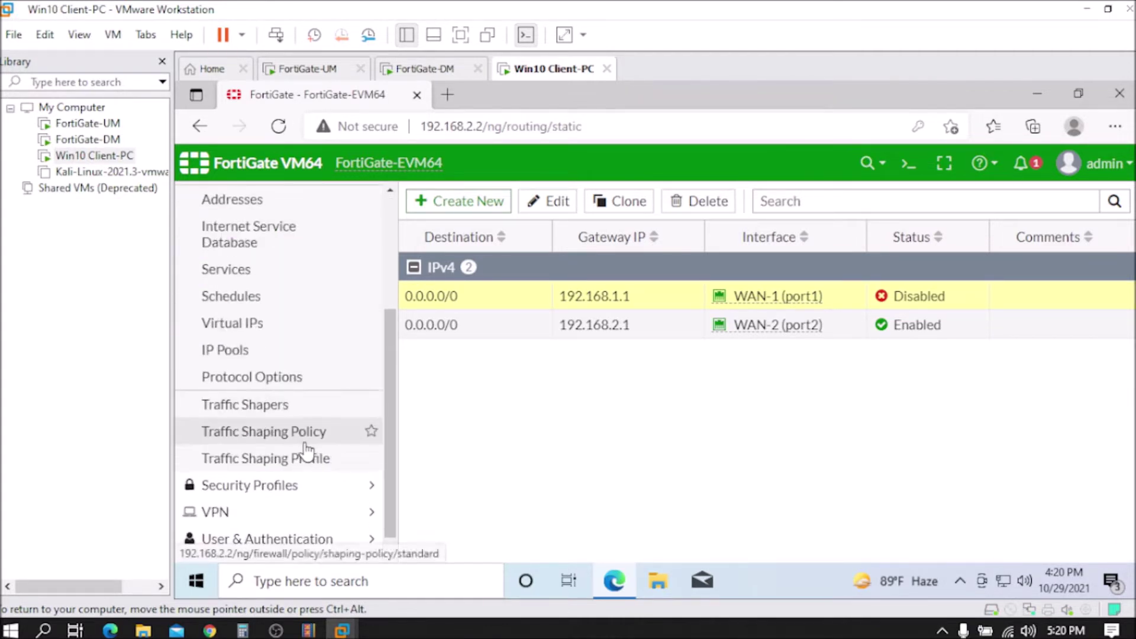
{"action": "scroll", "coordinate": [367, 406], "scroll_direction": "up", "scroll_amount": 3}
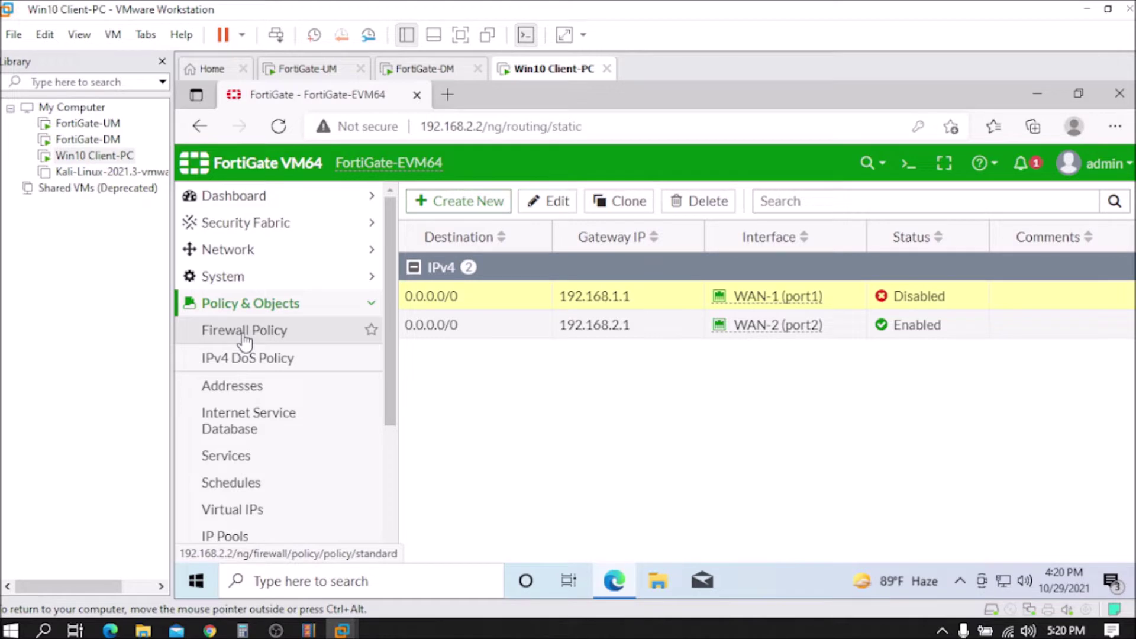
{"action": "left_click", "coordinate": [244, 334]}
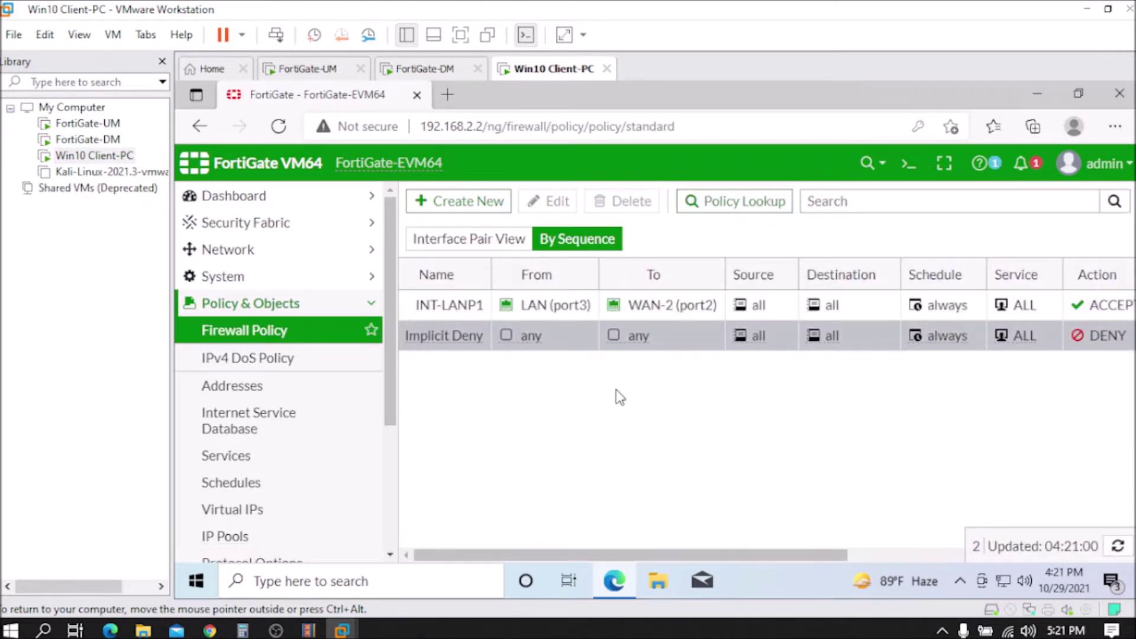
Step: Look over the INT-LANP1 policy row and select the Implicit Deny rule
{"action": "mouse_move", "coordinate": [427, 310]}
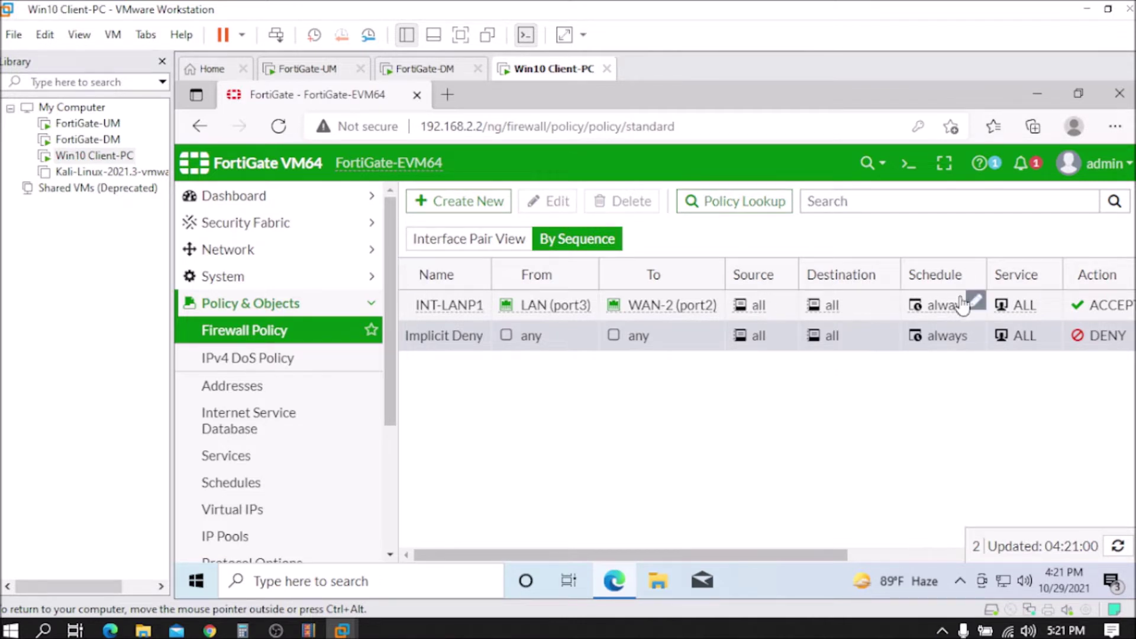
{"action": "left_click", "coordinate": [1091, 337]}
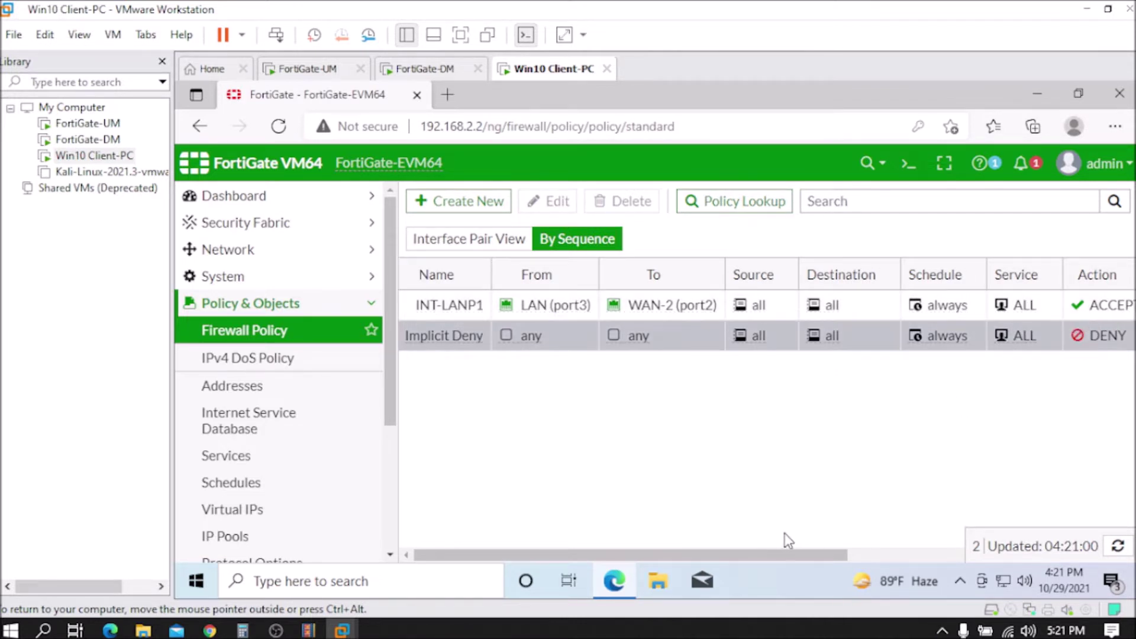
{"action": "left_click_drag", "start_coordinate": [800, 559], "coordinate": [1095, 552]}
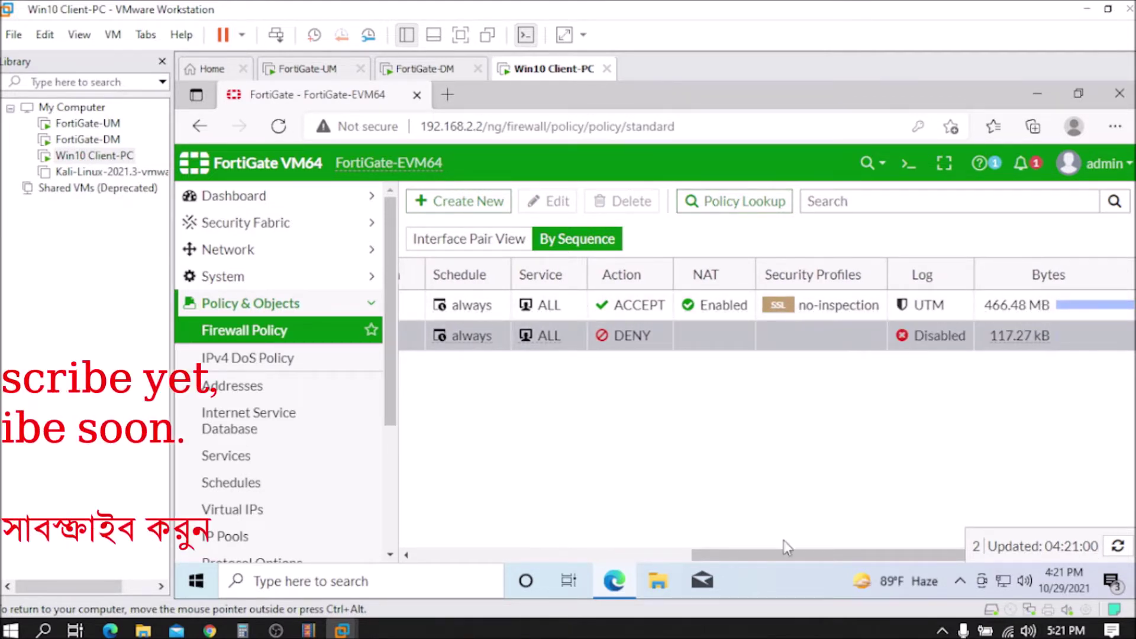
{"action": "left_click_drag", "start_coordinate": [780, 556], "coordinate": [503, 556]}
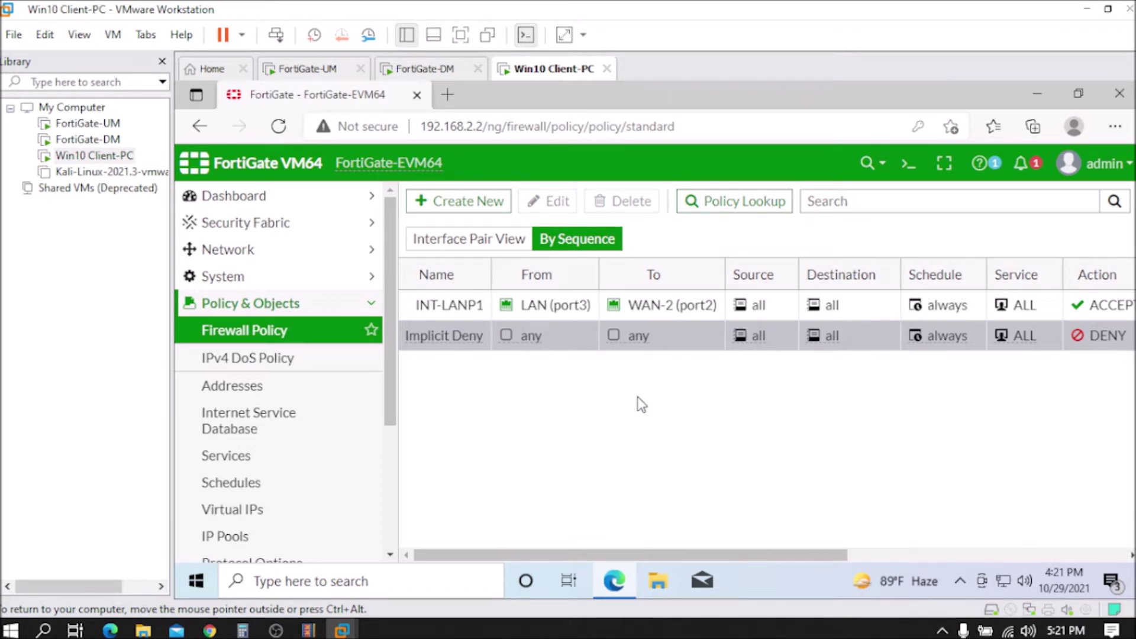
{"action": "left_click", "coordinate": [455, 324]}
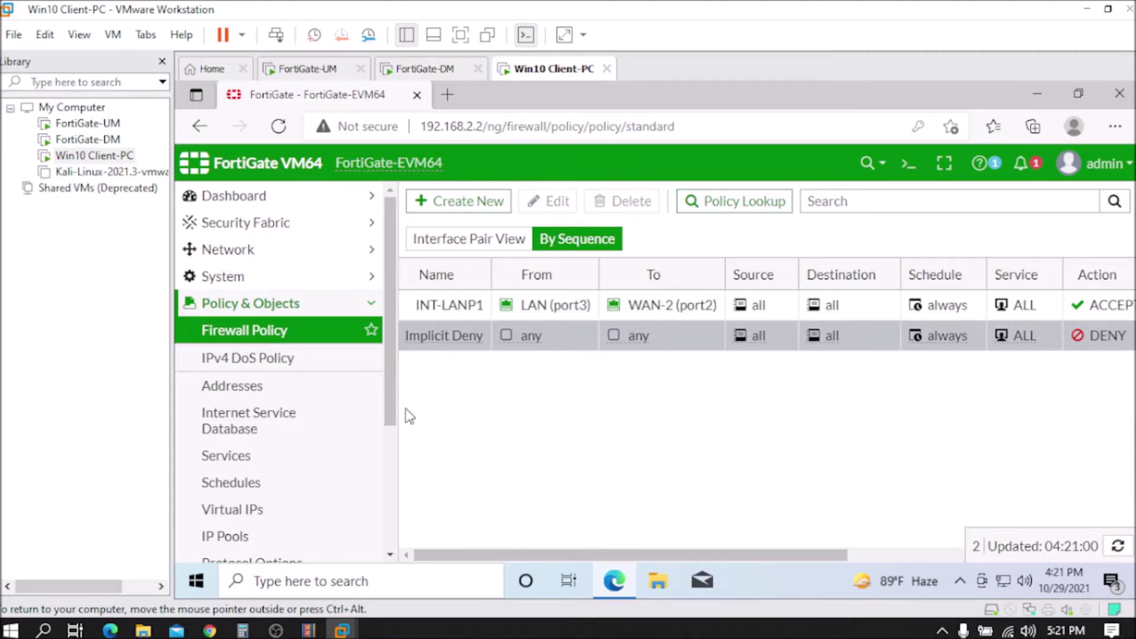
{"action": "scroll", "coordinate": [325, 384], "scroll_direction": "down", "scroll_amount": 1}
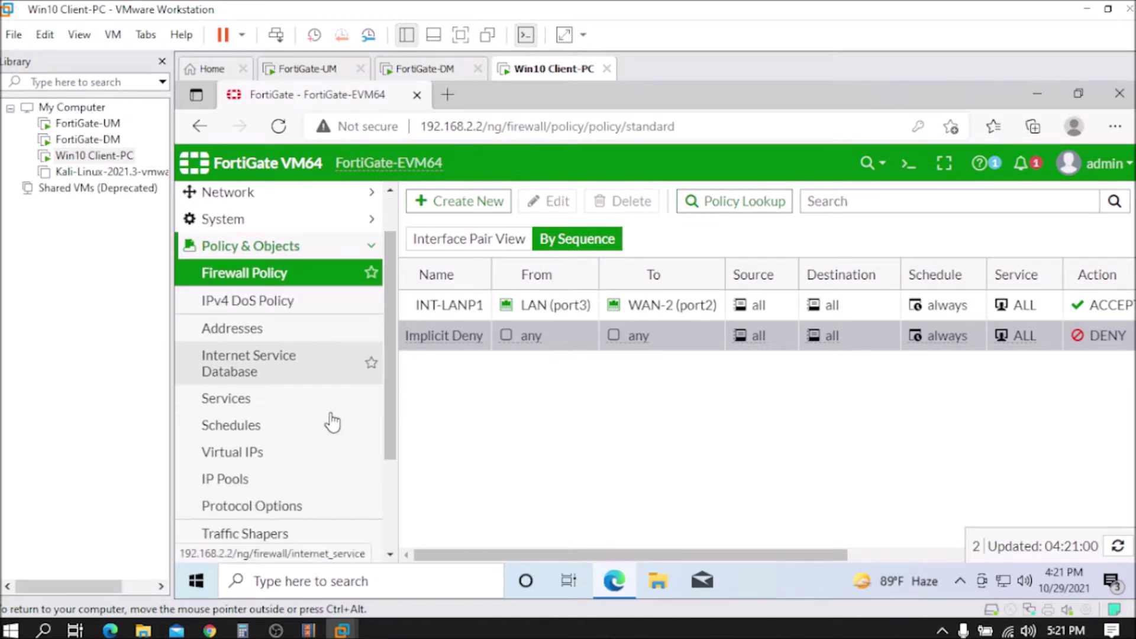
Step: Open the empty Virtual IPs list and highlight 192.168.2.2 in the address bar
{"action": "left_click", "coordinate": [232, 459]}
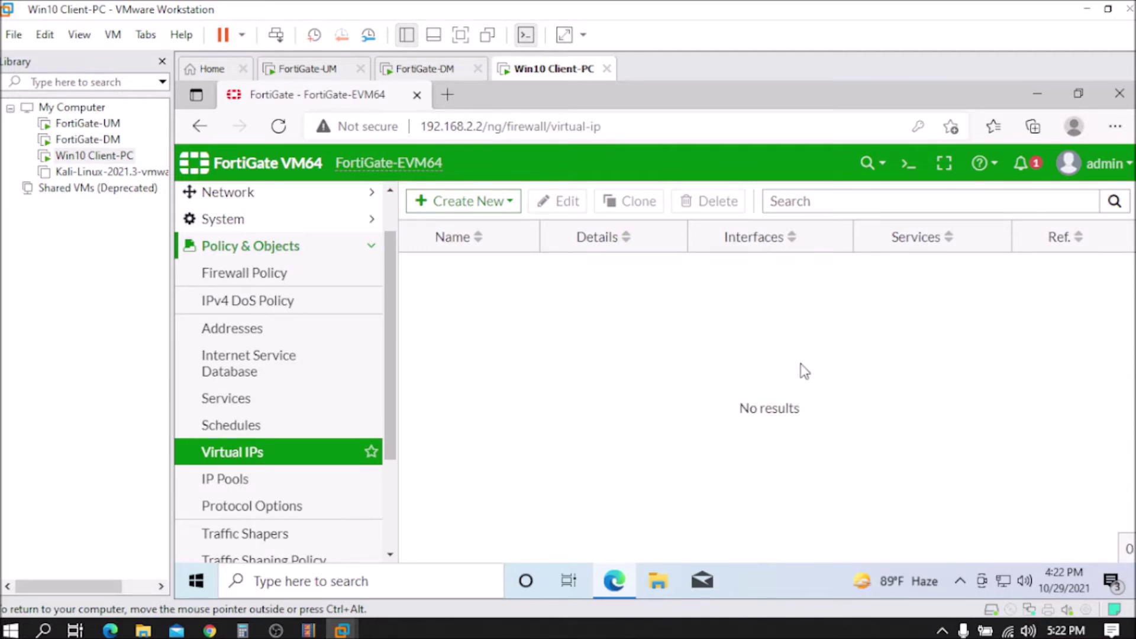
{"action": "scroll", "coordinate": [340, 340], "scroll_direction": "up", "scroll_amount": 1}
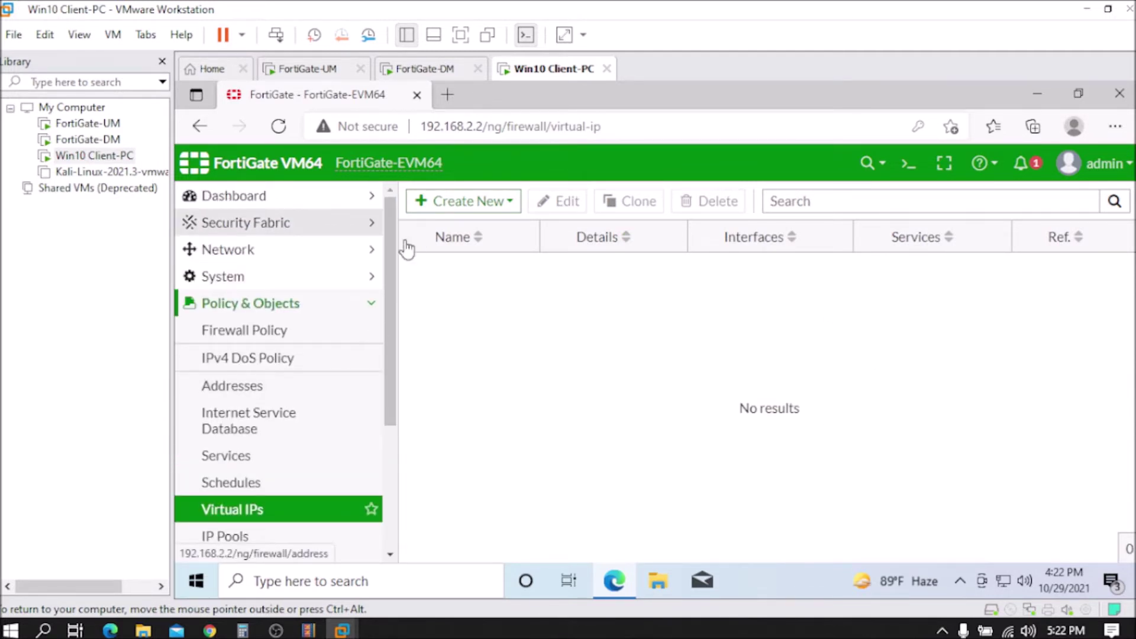
{"action": "left_click", "coordinate": [353, 211]}
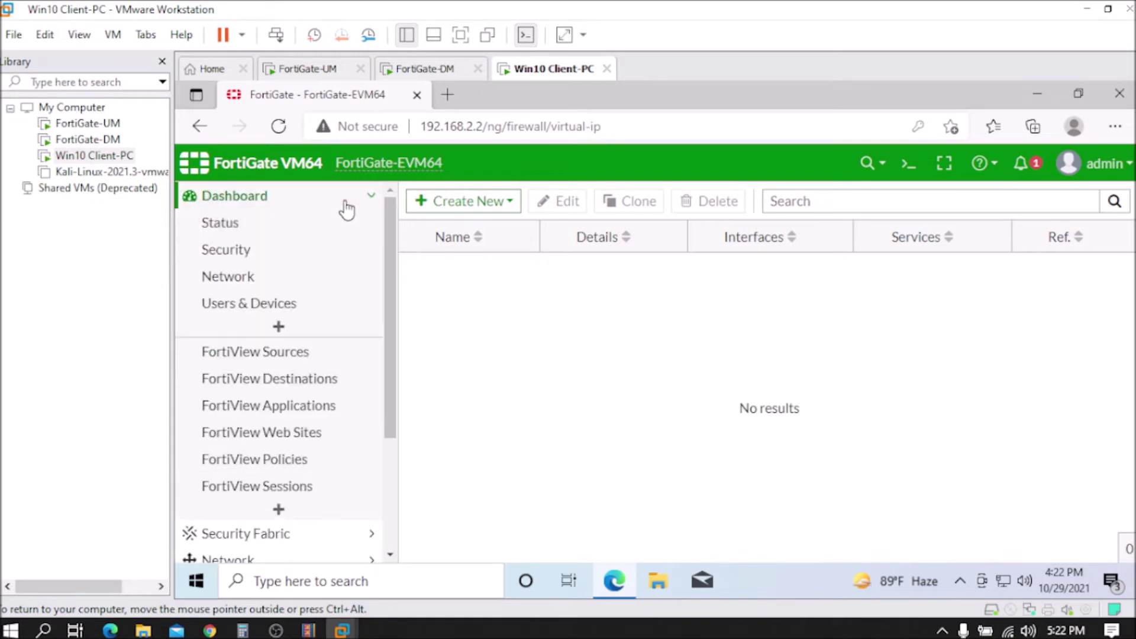
{"action": "scroll", "coordinate": [372, 278], "scroll_direction": "down", "scroll_amount": 3}
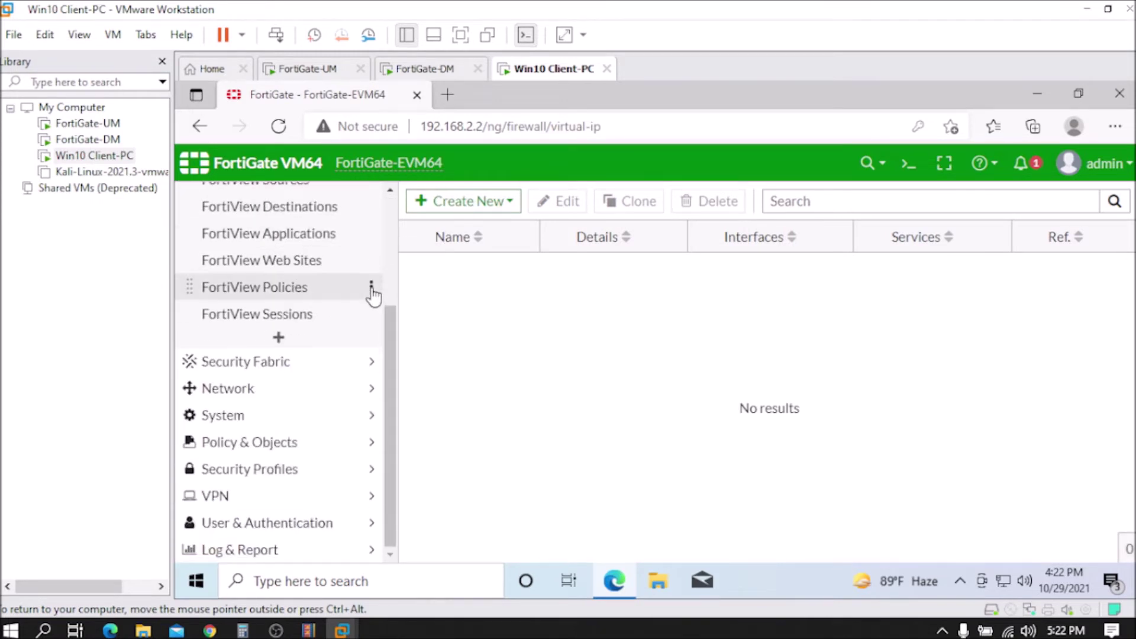
{"action": "scroll", "coordinate": [371, 294], "scroll_direction": "up", "scroll_amount": 3}
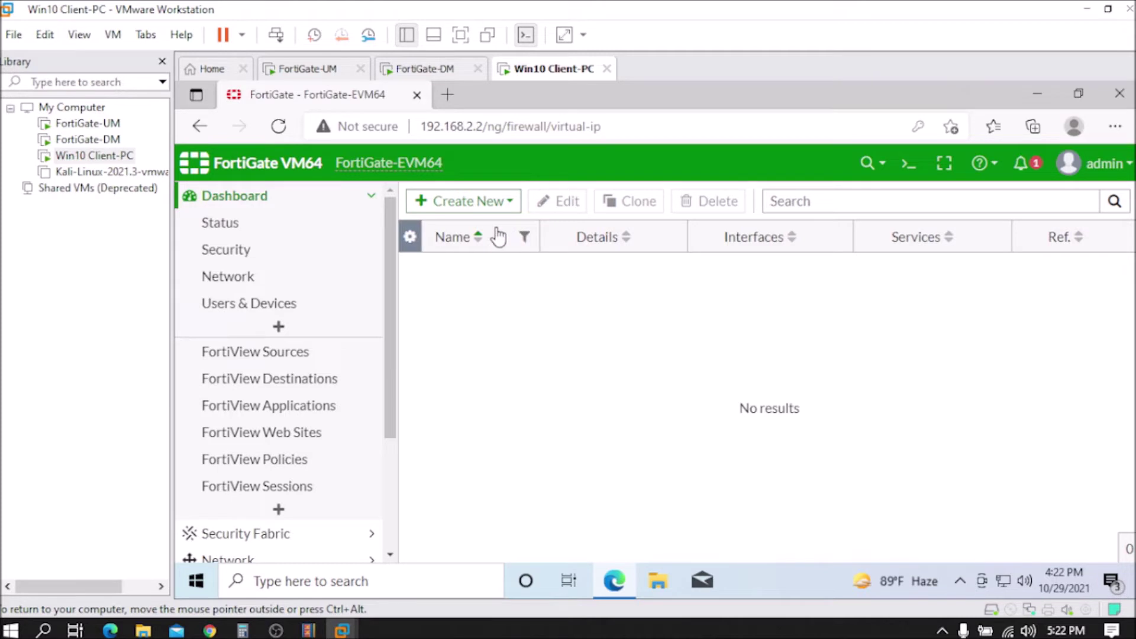
{"action": "left_click_drag", "start_coordinate": [420, 127], "coordinate": [652, 128]}
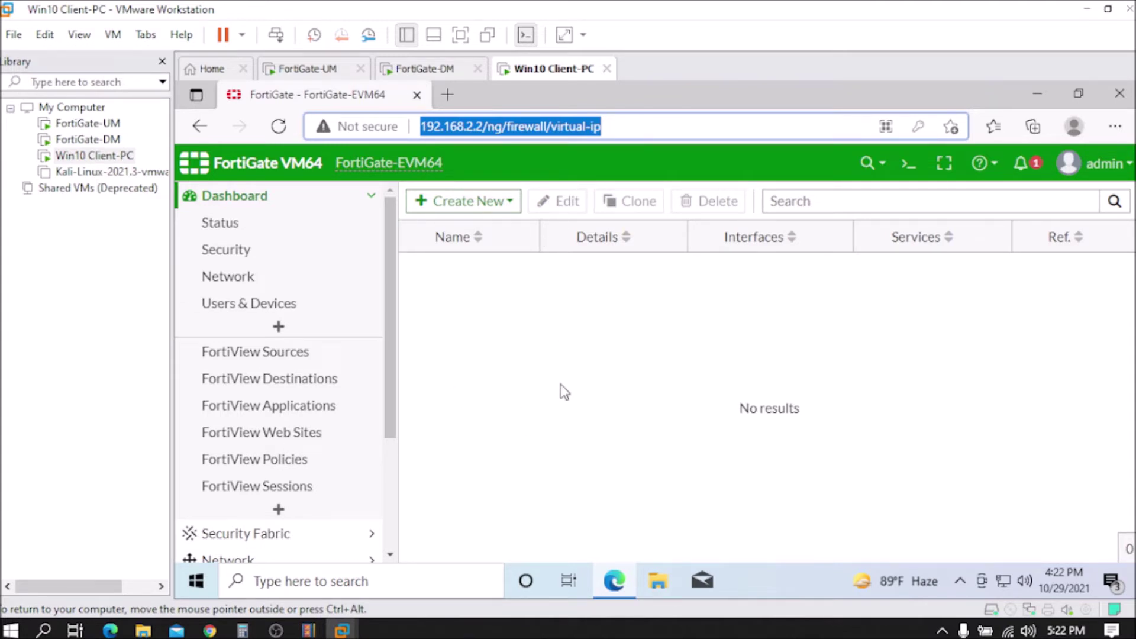
{"action": "left_click", "coordinate": [483, 127]}
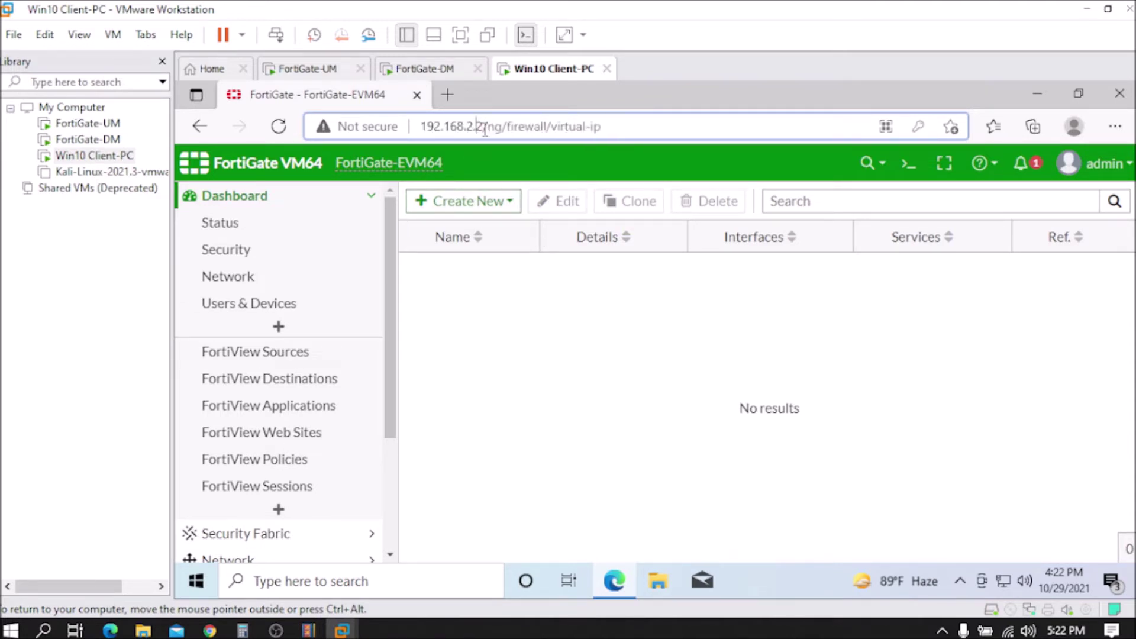
{"action": "left_click_drag", "start_coordinate": [481, 126], "coordinate": [416, 127]}
{"action": "key", "text": "ctrl+c"}
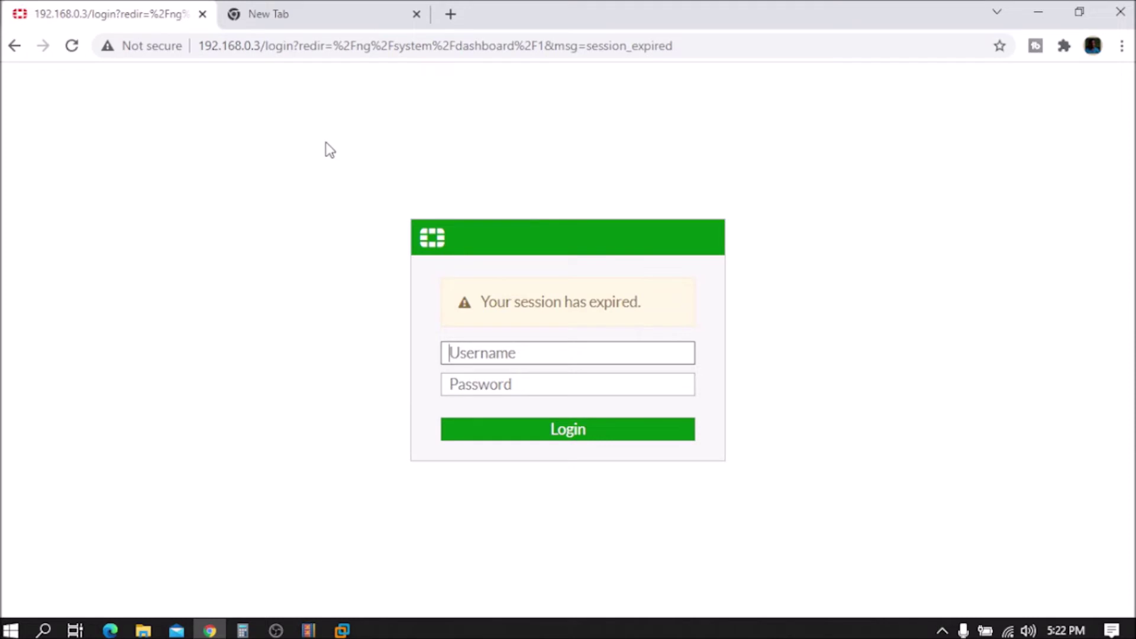
{"action": "left_click", "coordinate": [345, 17]}
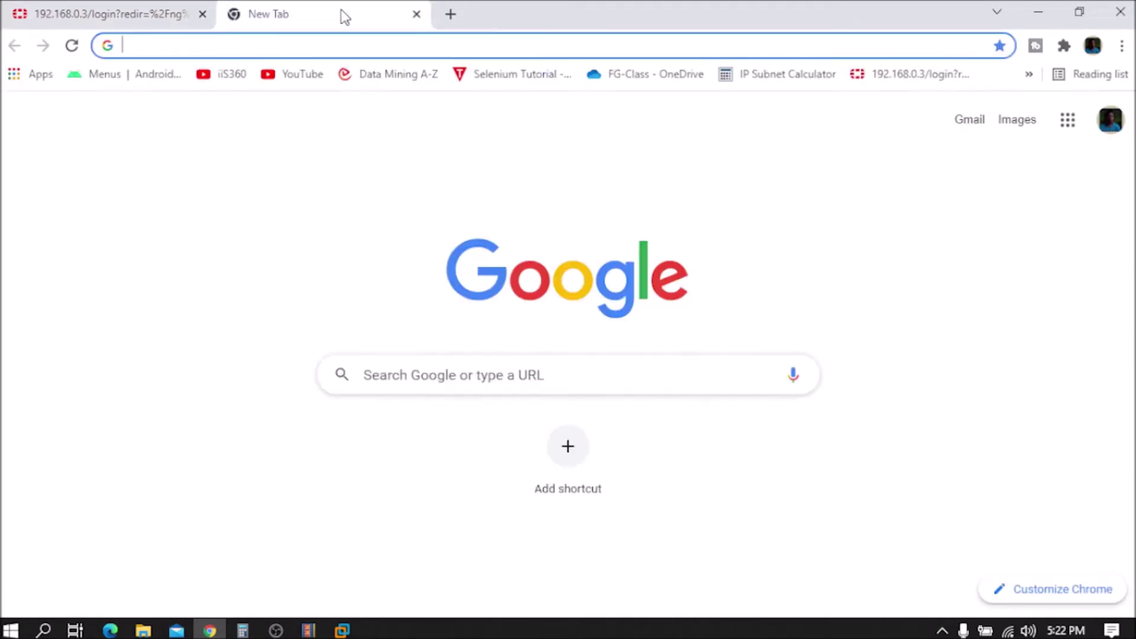
{"action": "left_click", "coordinate": [298, 40]}
{"action": "key", "text": "ctrl+v"}
{"action": "key", "text": "Return"}
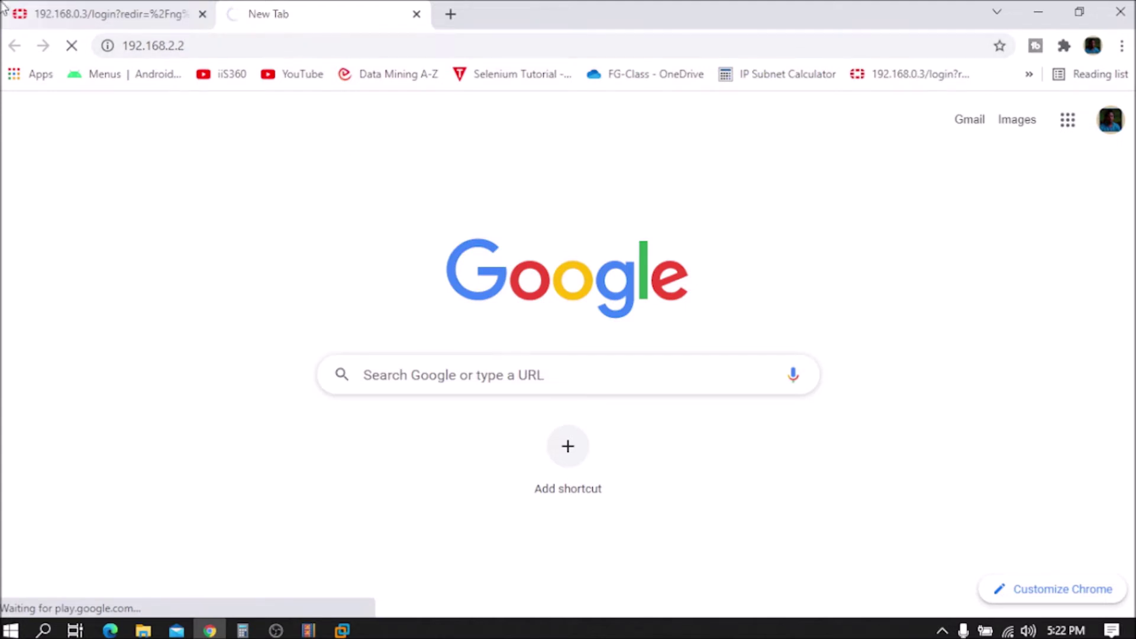
Step: Revisit the 192.168.0.3 login tab, then check the 192.168.2.2 tab timing out with ERR_CONNECTION_TIMED_OUT
{"action": "left_click", "coordinate": [88, 18]}
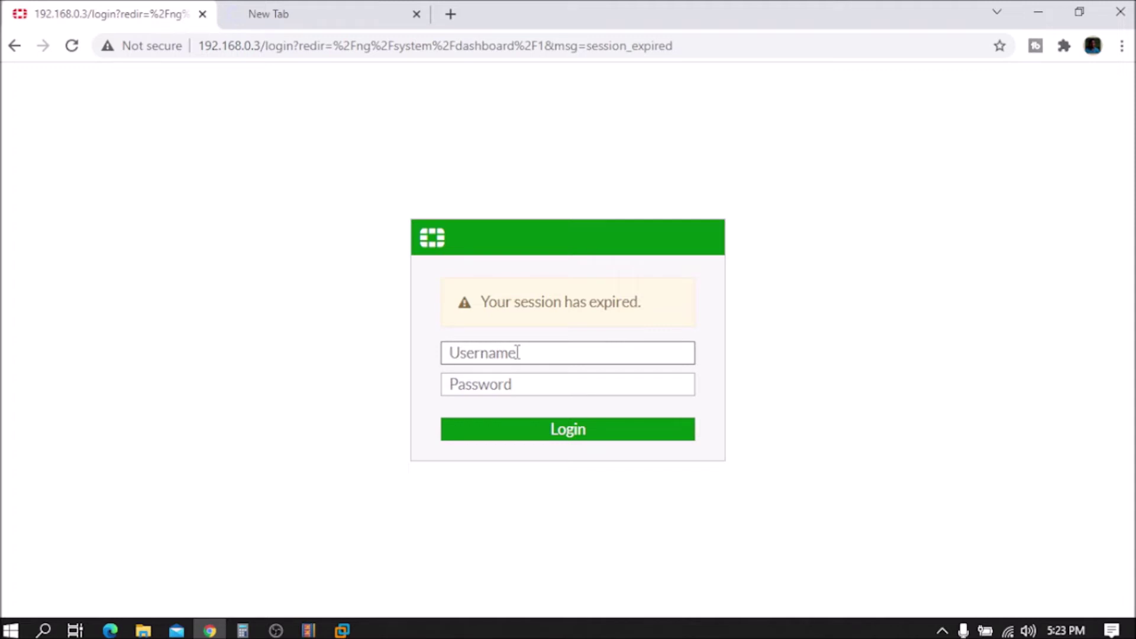
{"action": "type", "text": "a"}
{"action": "left_click", "coordinate": [352, 12]}
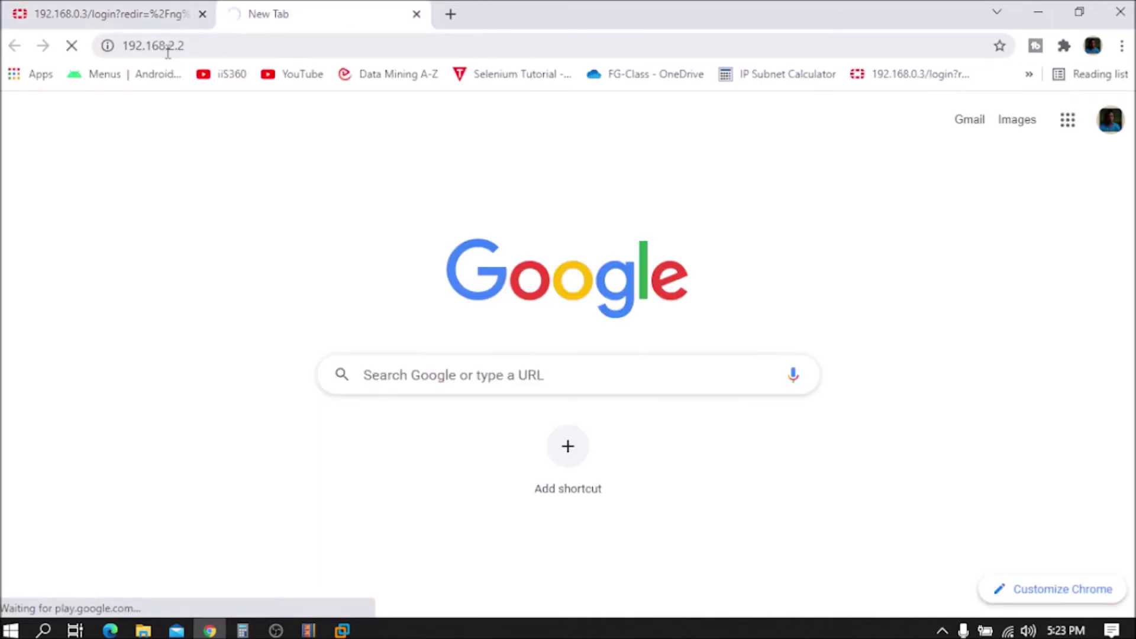
{"action": "left_click", "coordinate": [198, 43]}
{"action": "left_click", "coordinate": [199, 43]}
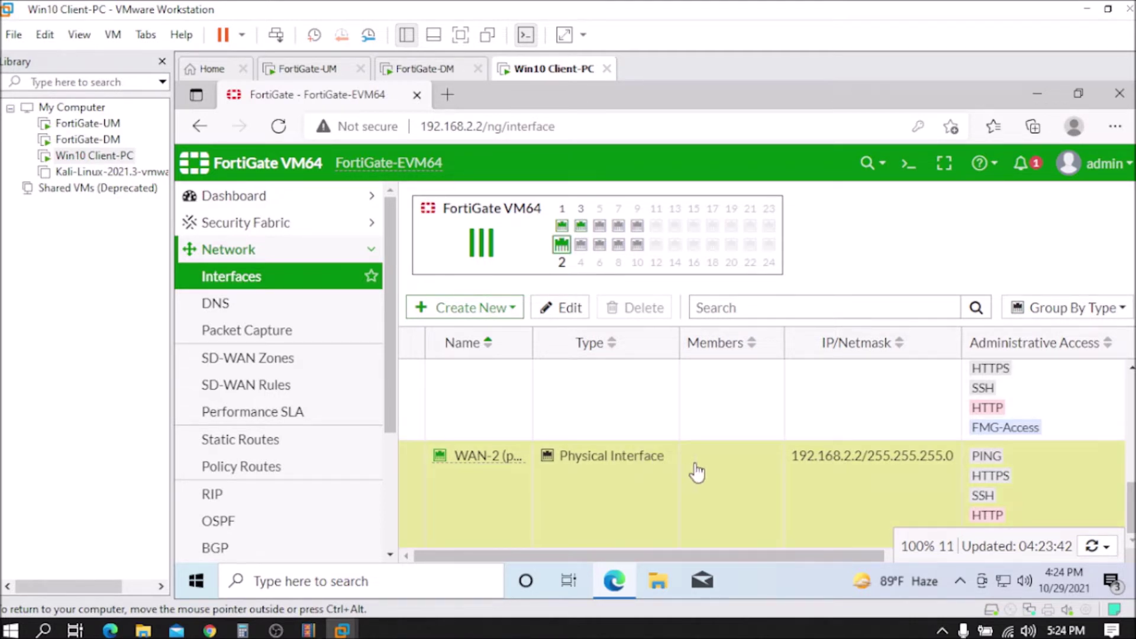
{"action": "scroll", "coordinate": [696, 490], "scroll_direction": "up", "scroll_amount": 1}
{"action": "scroll", "coordinate": [697, 490], "scroll_direction": "up", "scroll_amount": 3}
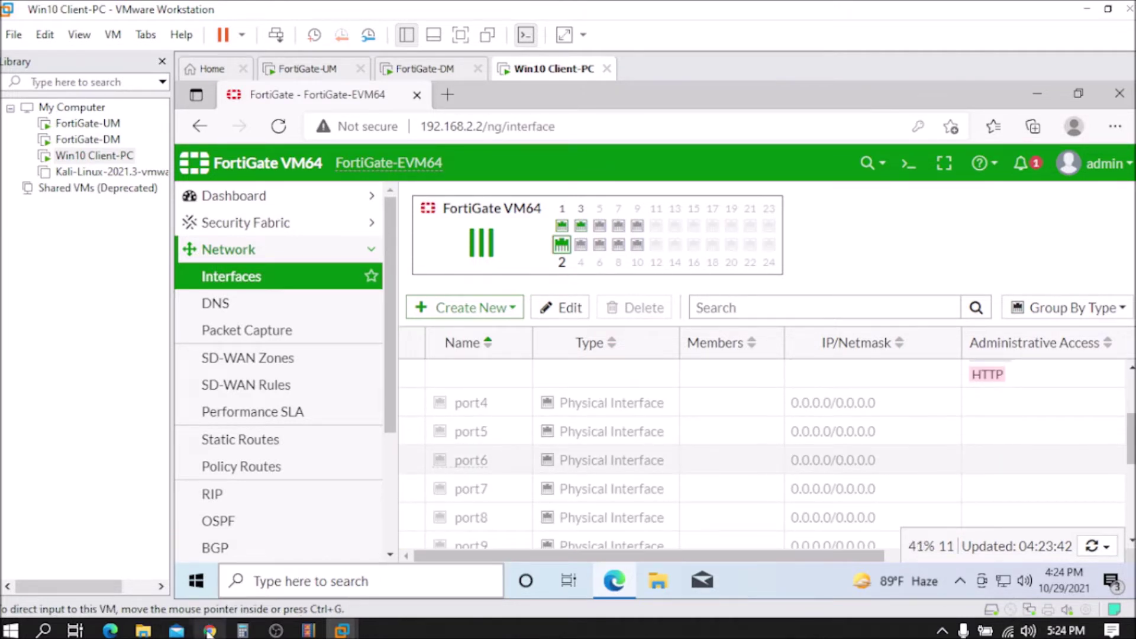
{"action": "mouse_move", "coordinate": [210, 630]}
{"action": "left_click", "coordinate": [201, 568]}
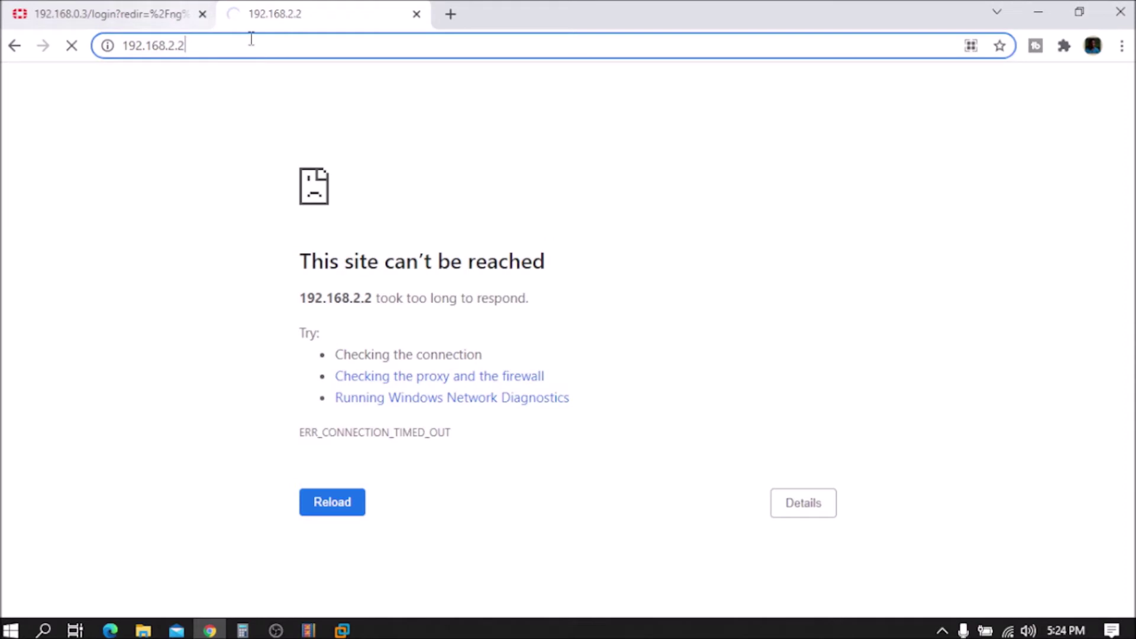
Step: Sign back in at 192.168.0.3 with the admin username and its password
{"action": "left_click", "coordinate": [140, 20]}
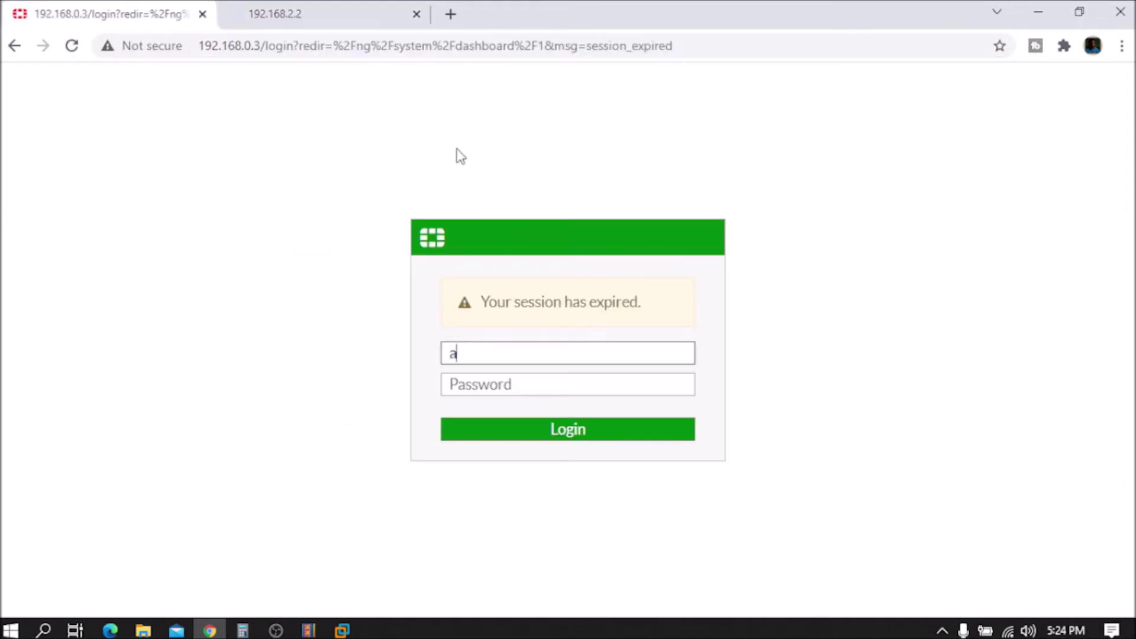
{"action": "left_click_drag", "start_coordinate": [479, 354], "coordinate": [432, 352]}
{"action": "type", "text": "admin"}
{"action": "left_click", "coordinate": [489, 391]}
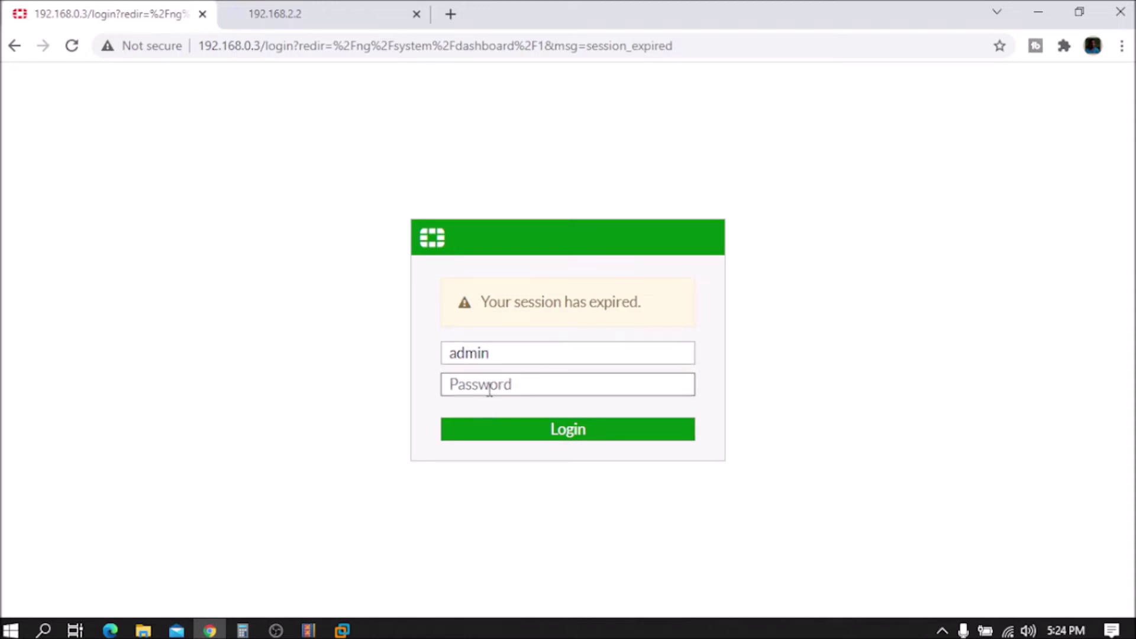
{"action": "type", "text": "admin"}
{"action": "key", "text": "Return"}
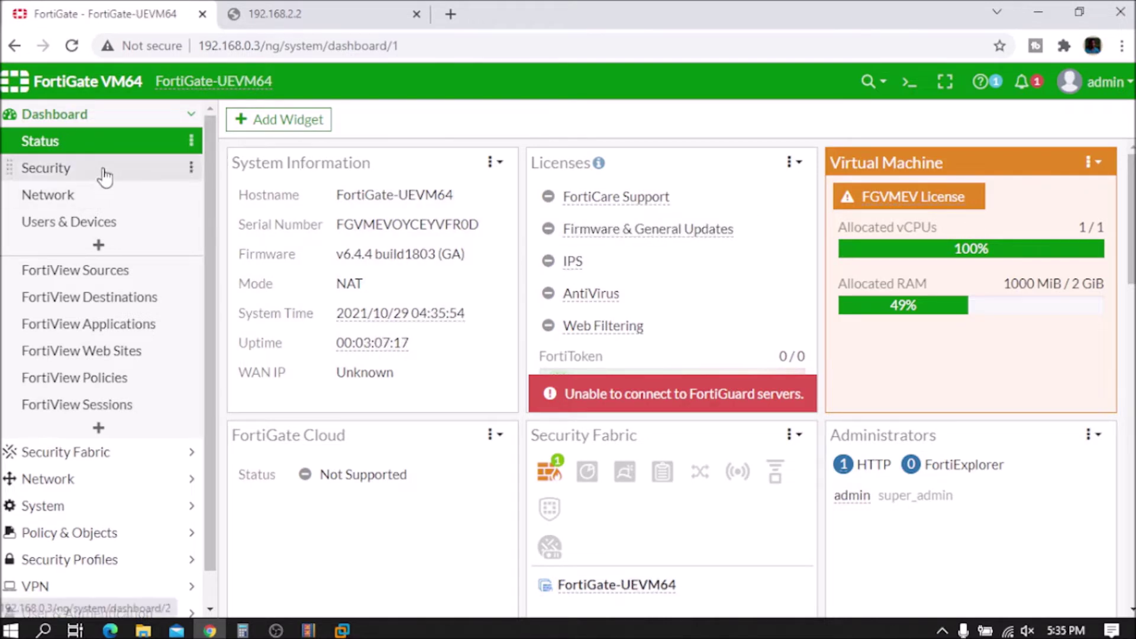
Step: Highlight 192.168.0.3 in the dashboard URL, then expand Network in the sidebar
{"action": "left_click", "coordinate": [262, 51]}
{"action": "left_click", "coordinate": [263, 52]}
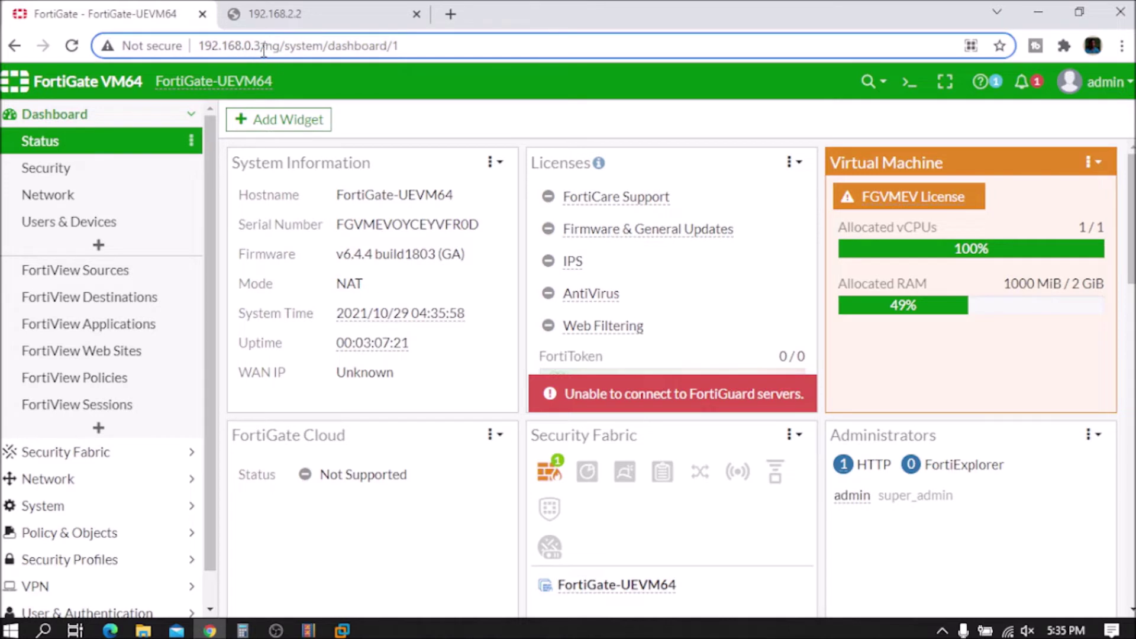
{"action": "left_click_drag", "start_coordinate": [262, 47], "coordinate": [199, 58]}
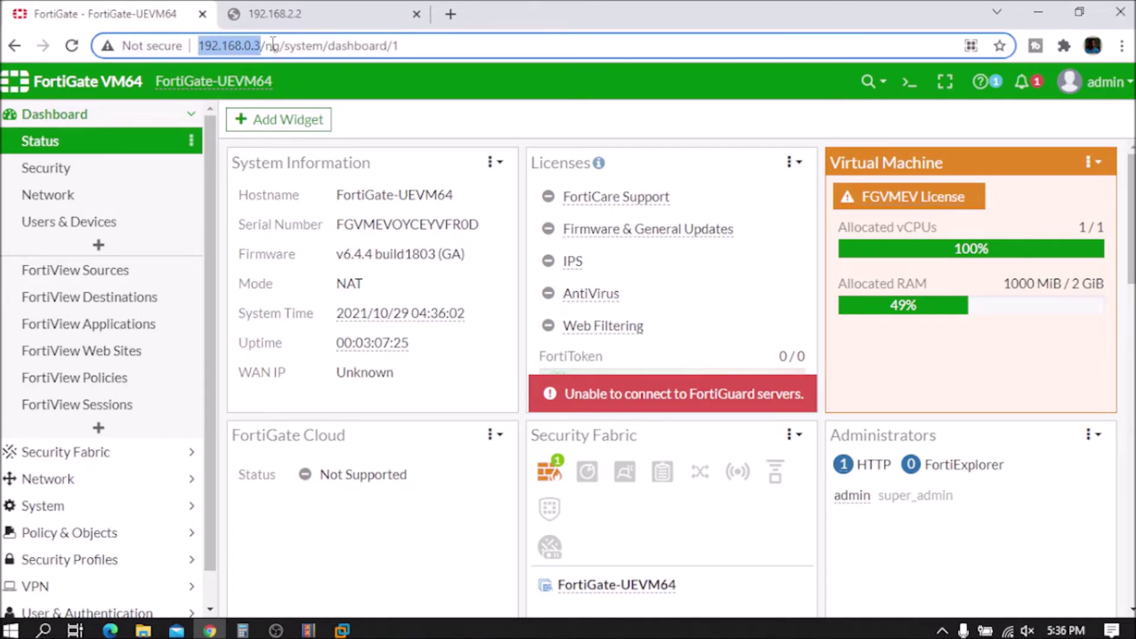
{"action": "left_click_drag", "start_coordinate": [262, 45], "coordinate": [200, 46]}
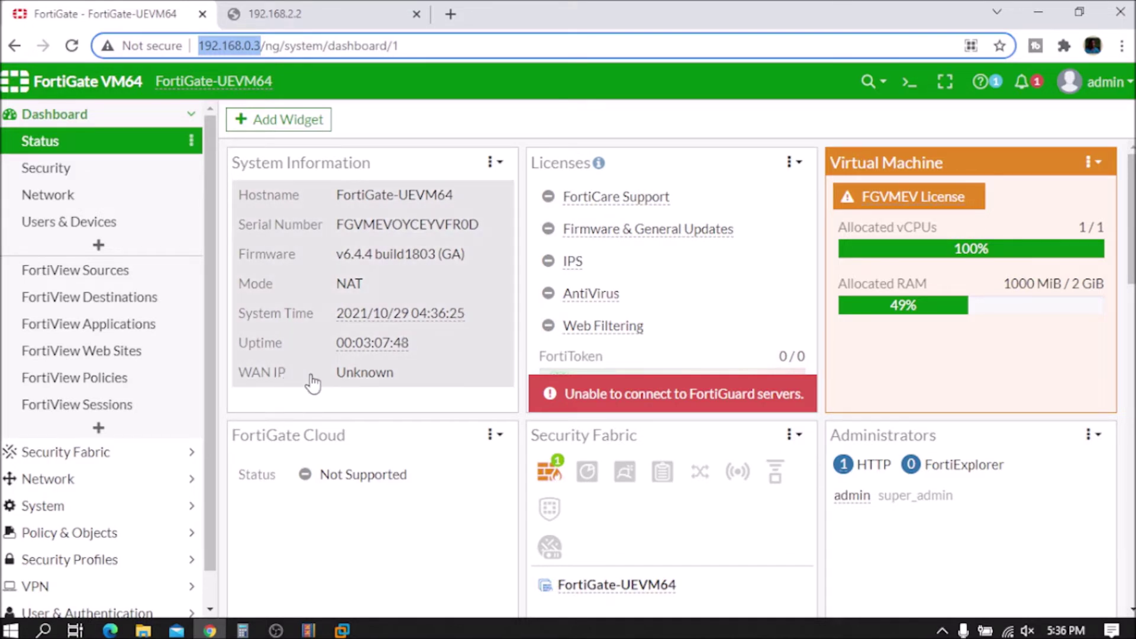
{"action": "left_click", "coordinate": [363, 384]}
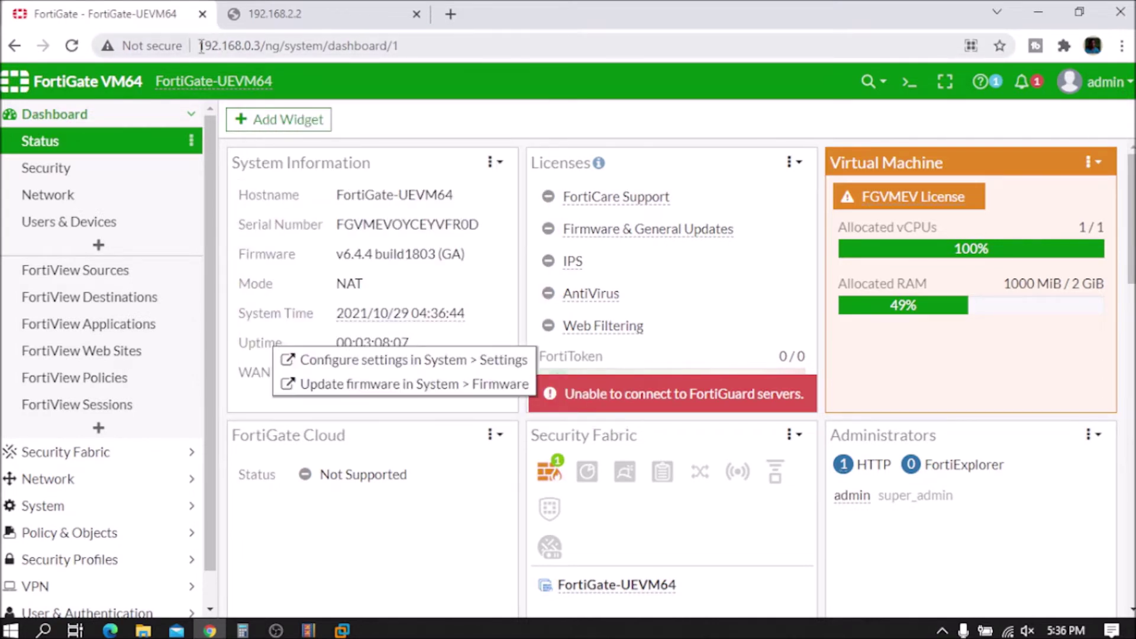
{"action": "left_click_drag", "start_coordinate": [198, 46], "coordinate": [275, 47]}
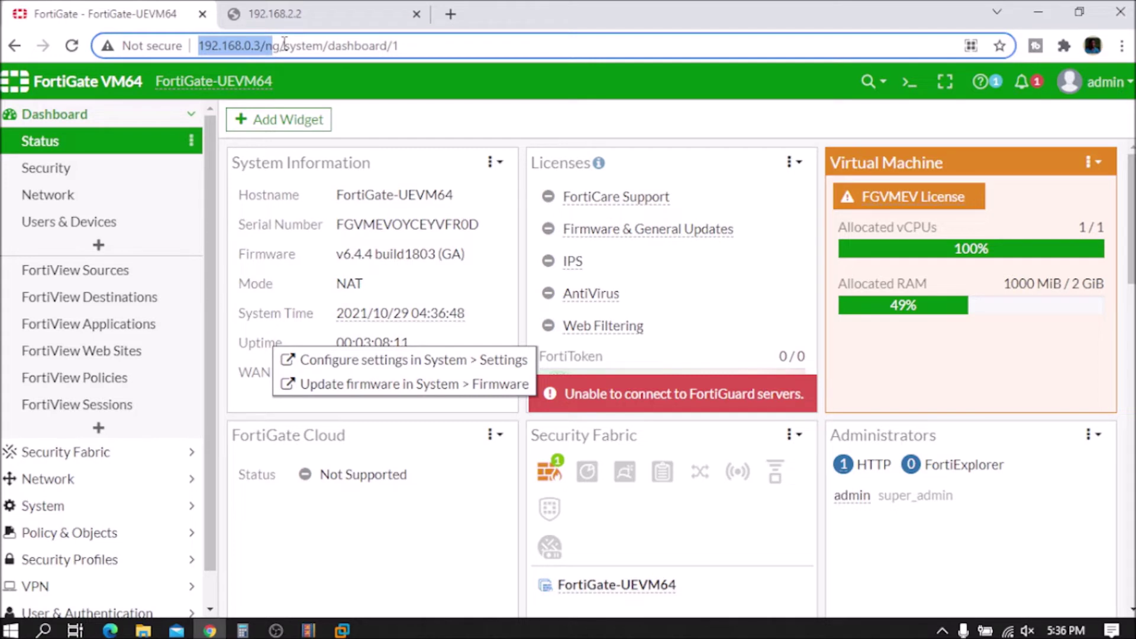
{"action": "mouse_move", "coordinate": [285, 43]}
{"action": "left_mouse_down"}
{"action": "mouse_move", "coordinate": [250, 40]}
{"action": "mouse_move", "coordinate": [264, 50]}
{"action": "left_mouse_up"}
{"action": "left_click", "coordinate": [262, 45]}
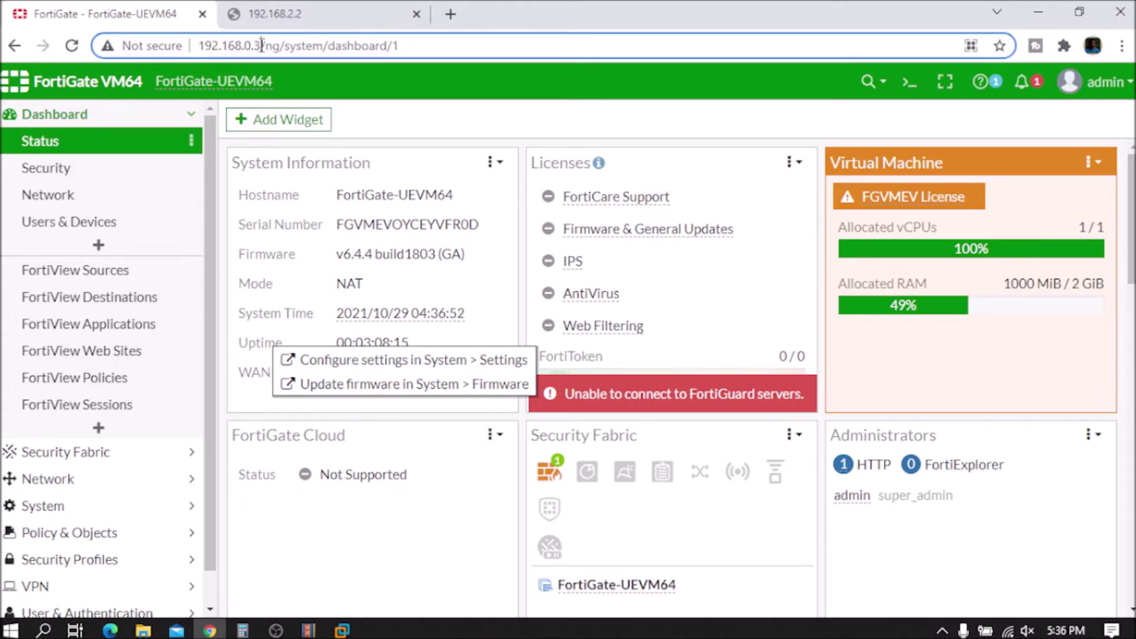
{"action": "left_click_drag", "start_coordinate": [262, 45], "coordinate": [198, 45]}
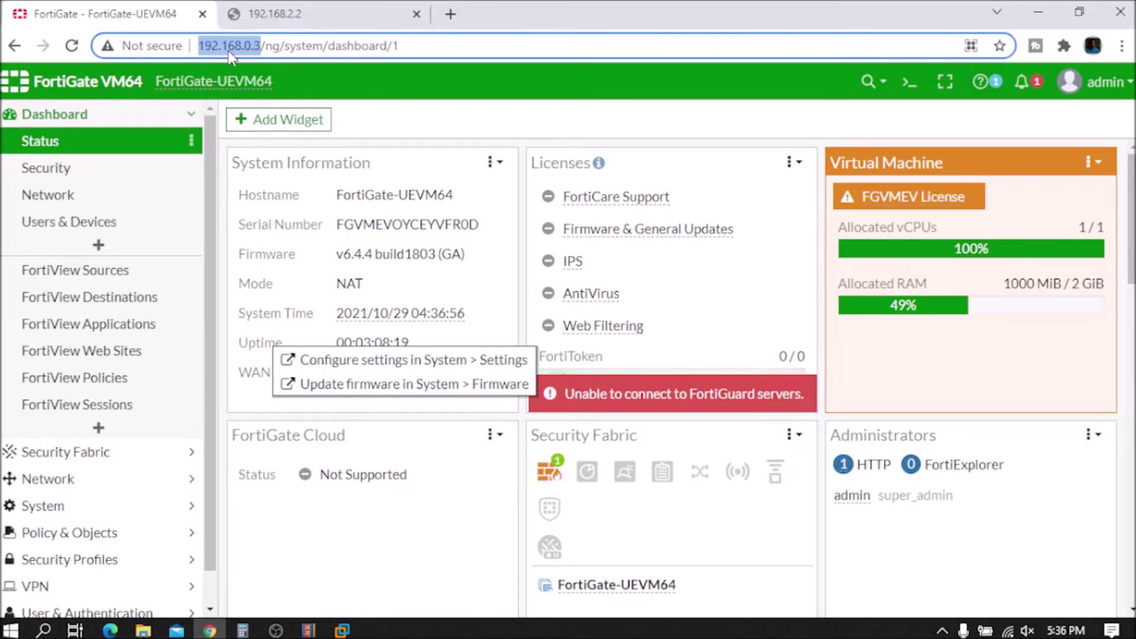
{"action": "left_click_drag", "start_coordinate": [200, 47], "coordinate": [262, 47]}
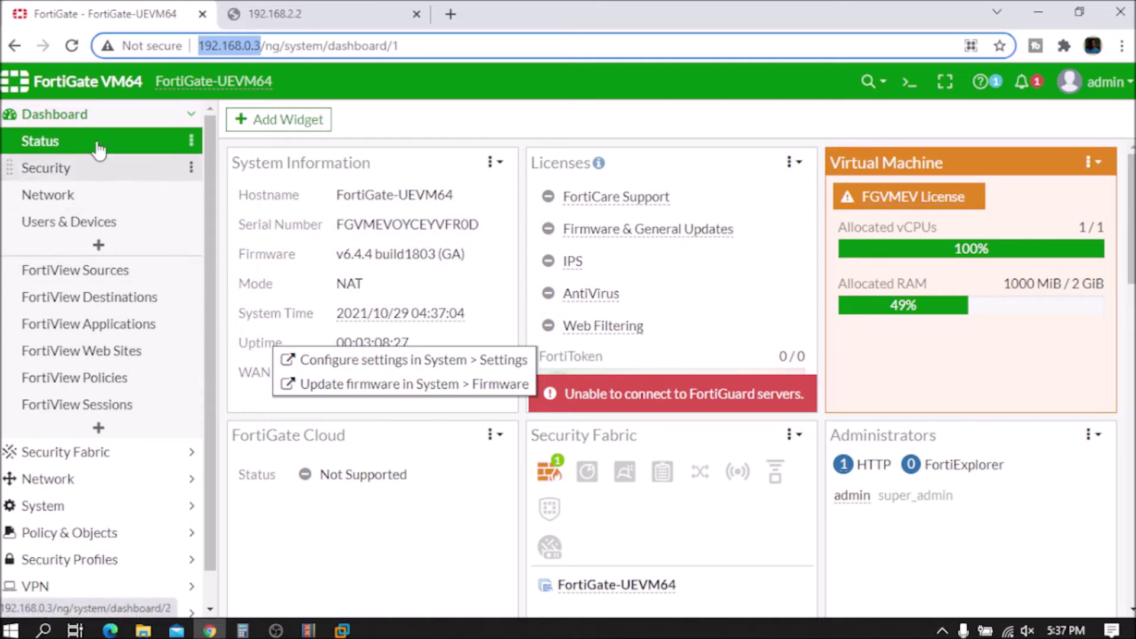
{"action": "left_click", "coordinate": [261, 45]}
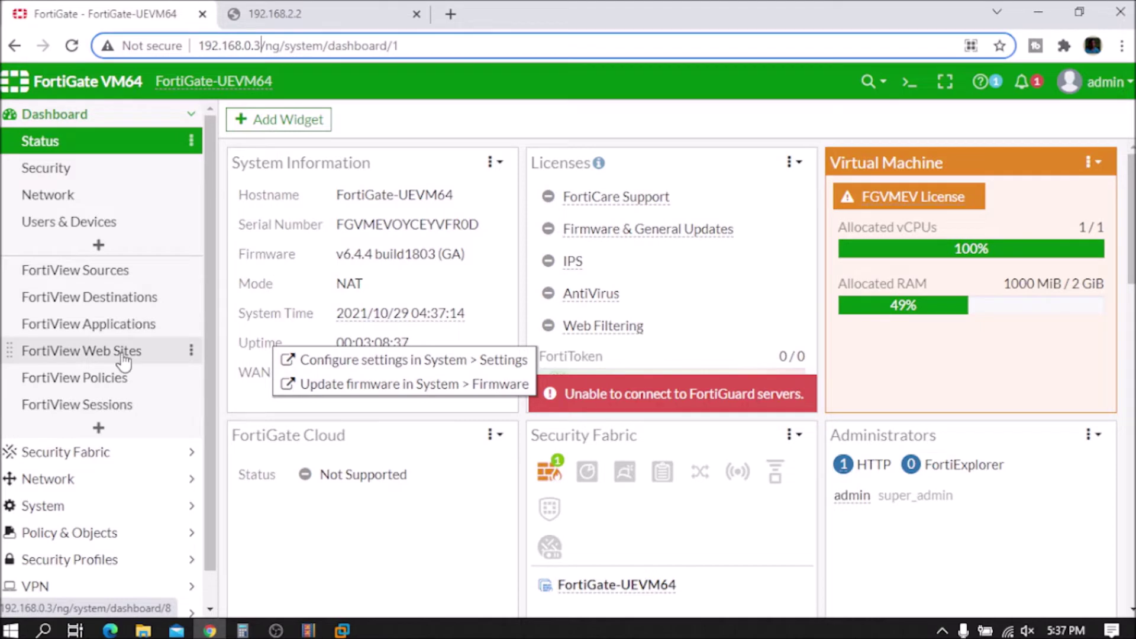
{"action": "left_click", "coordinate": [93, 478]}
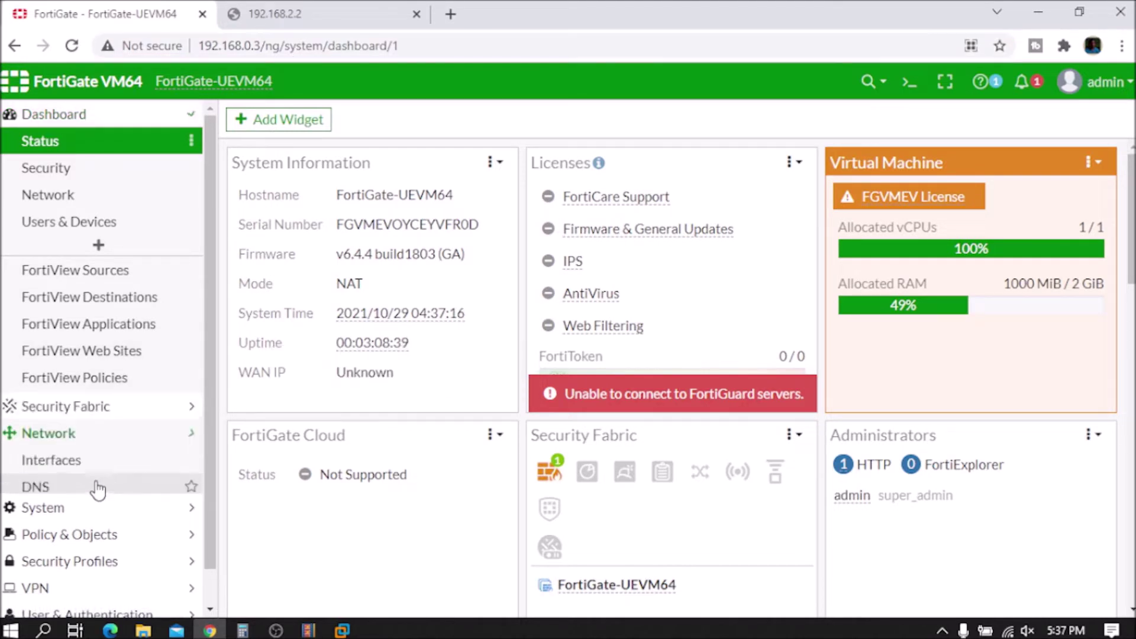
Step: Check the WAN-1 (port1) interface and the 0.0.0.0/0 static route via gateway 192.168.0.1
{"action": "left_click", "coordinate": [60, 198]}
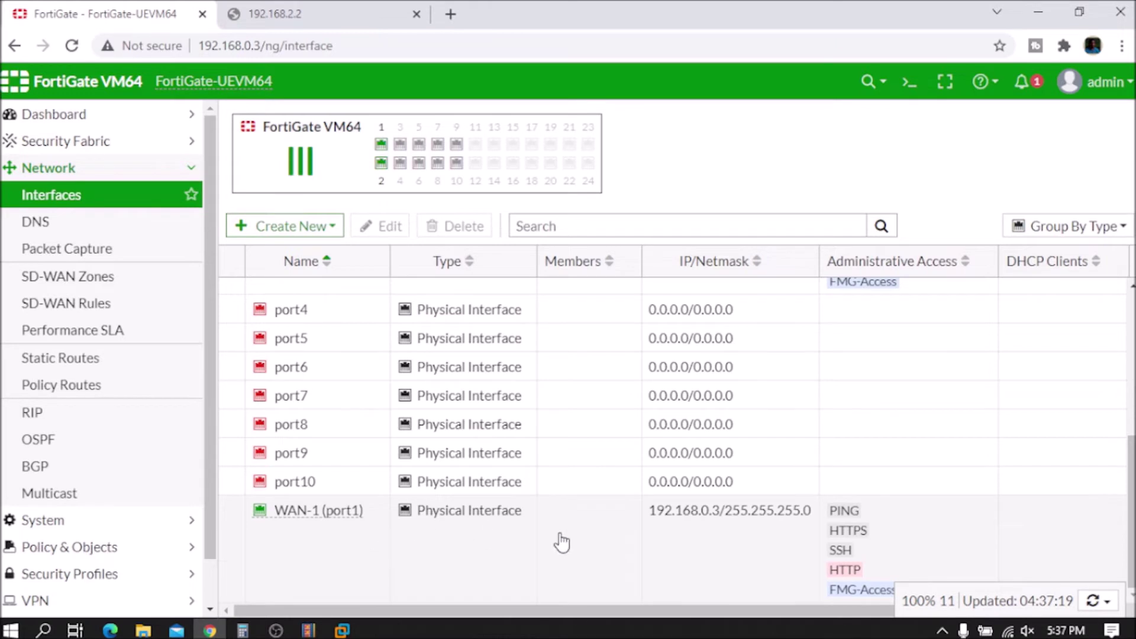
{"action": "left_click", "coordinate": [720, 531]}
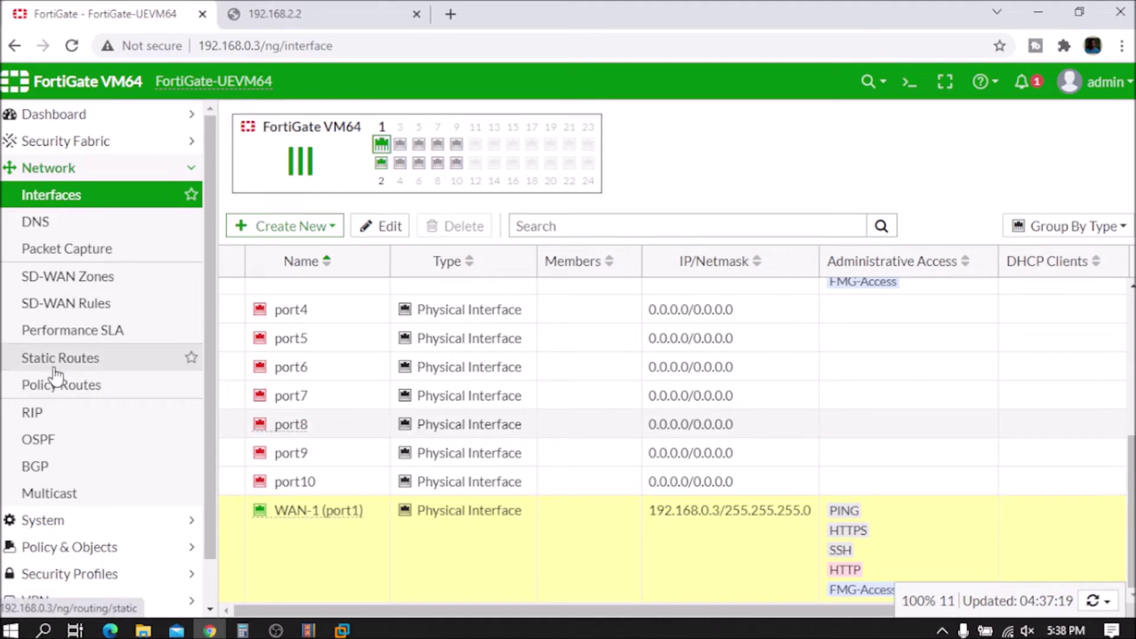
{"action": "left_click", "coordinate": [56, 365]}
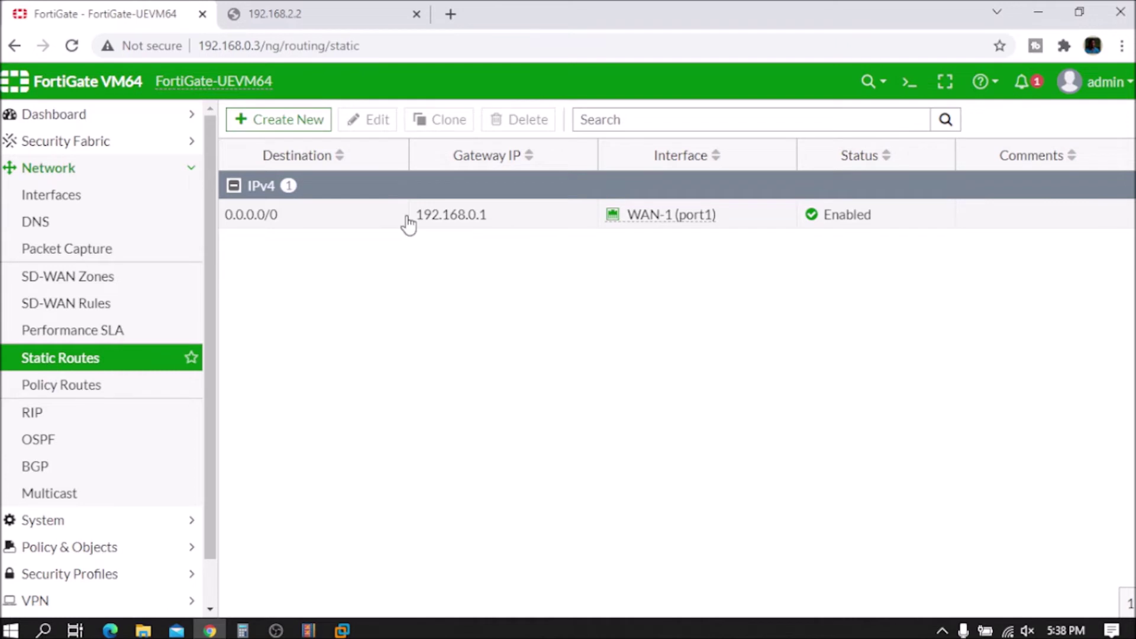
{"action": "left_click", "coordinate": [535, 221]}
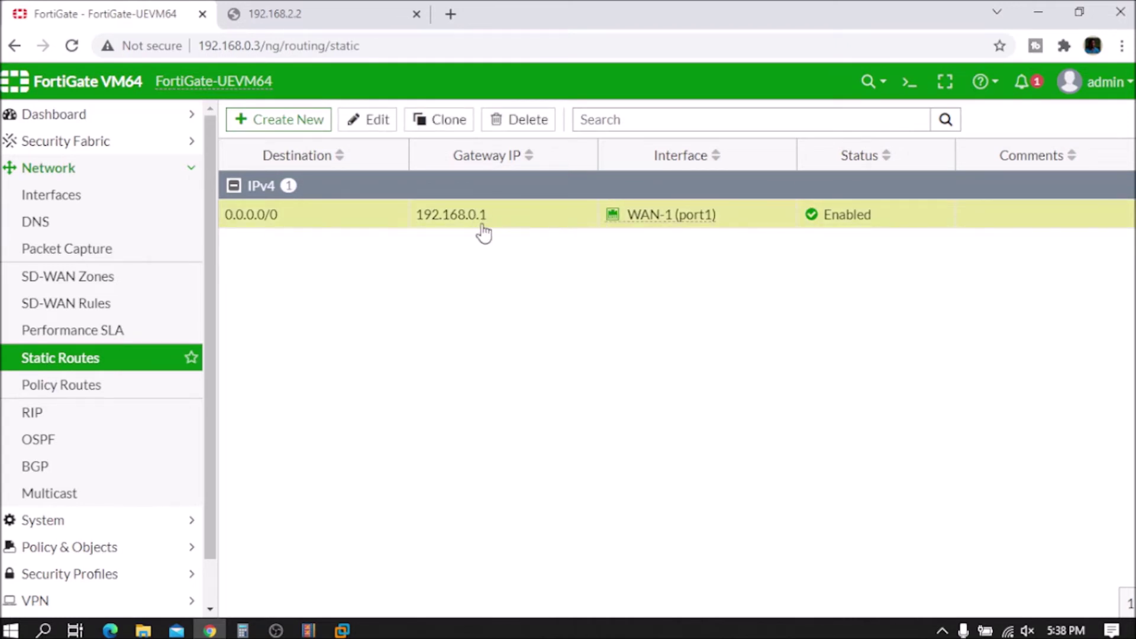
{"action": "left_click_drag", "start_coordinate": [414, 216], "coordinate": [892, 241]}
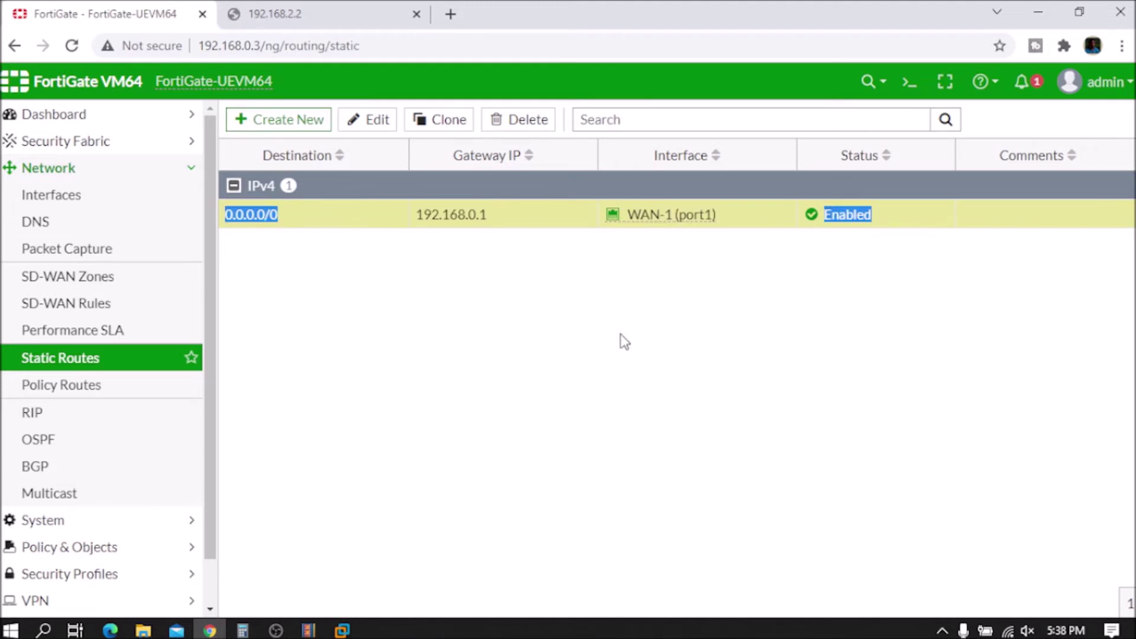
{"action": "left_click", "coordinate": [556, 336]}
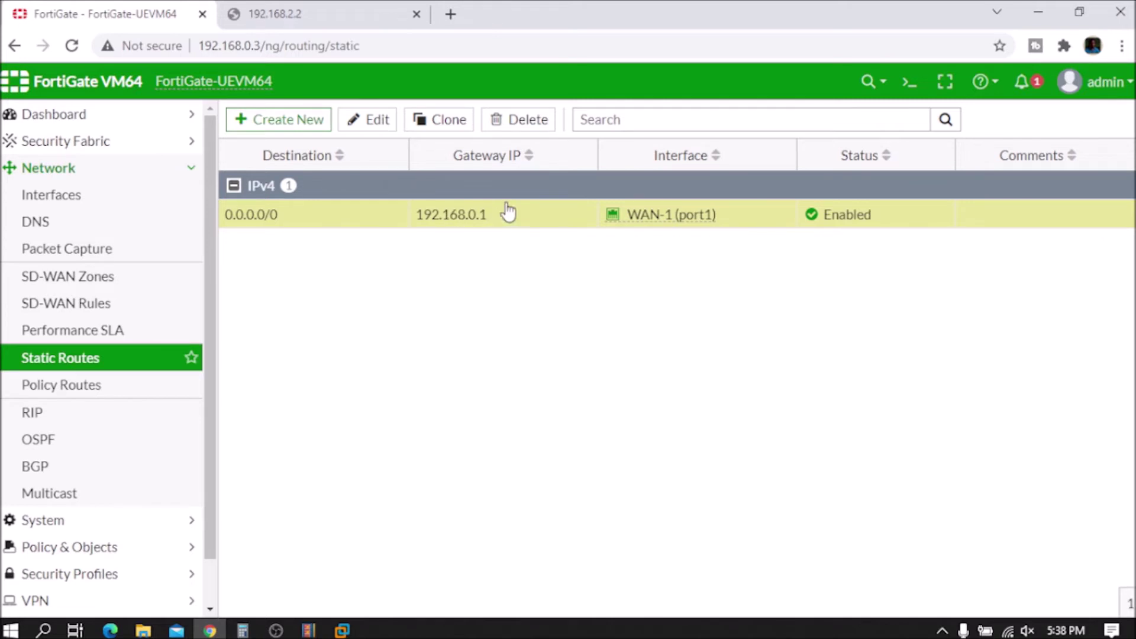
Step: Return to Network > Interfaces and select WAN-1 (port1) at 192.168.0.3/255.255.255.0
{"action": "left_click", "coordinate": [70, 200]}
{"action": "scroll", "coordinate": [538, 469], "scroll_direction": "down", "scroll_amount": 5}
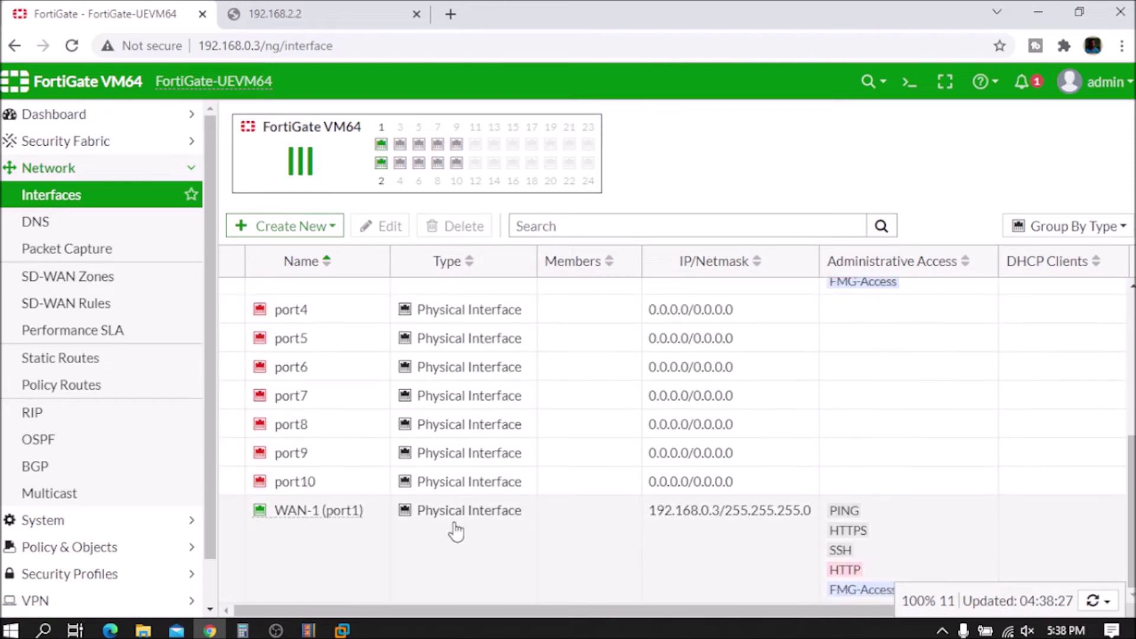
{"action": "left_click", "coordinate": [641, 540]}
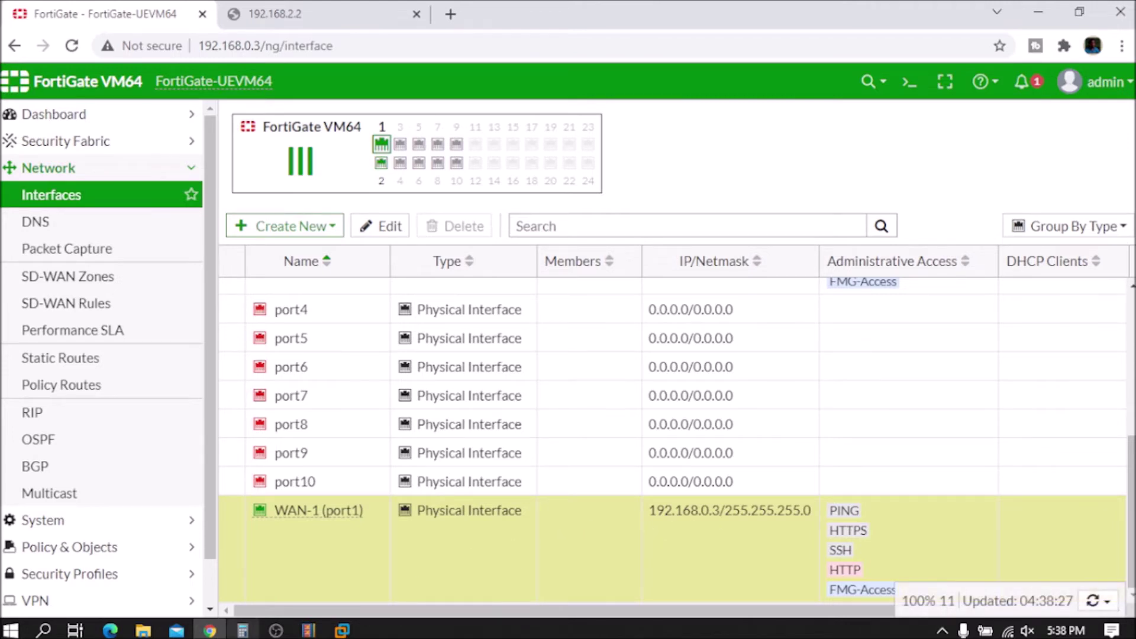
Step: Check the Win10 Client-PC VM in VMware, then return to the FortiGate page in Chrome
{"action": "mouse_move", "coordinate": [351, 632]}
{"action": "left_click", "coordinate": [663, 530]}
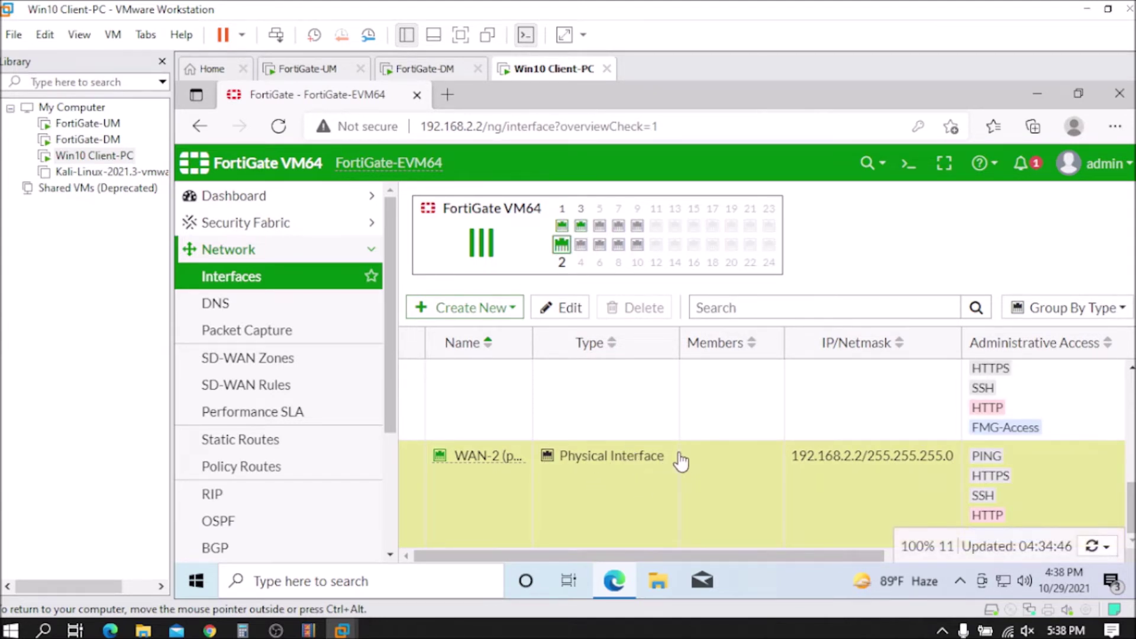
{"action": "left_click", "coordinate": [210, 631]}
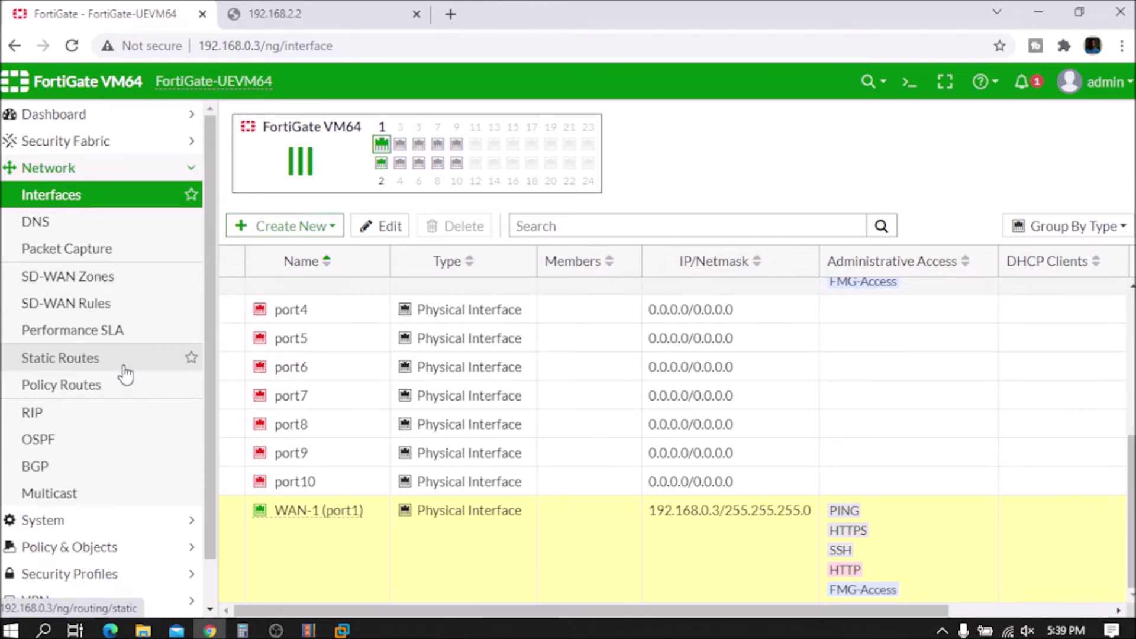
Step: Open the empty Virtual IPs list under Policy & Objects and expand its Create New menu
{"action": "scroll", "coordinate": [125, 384], "scroll_direction": "down", "scroll_amount": 1}
{"action": "scroll", "coordinate": [126, 388], "scroll_direction": "up", "scroll_amount": 1}
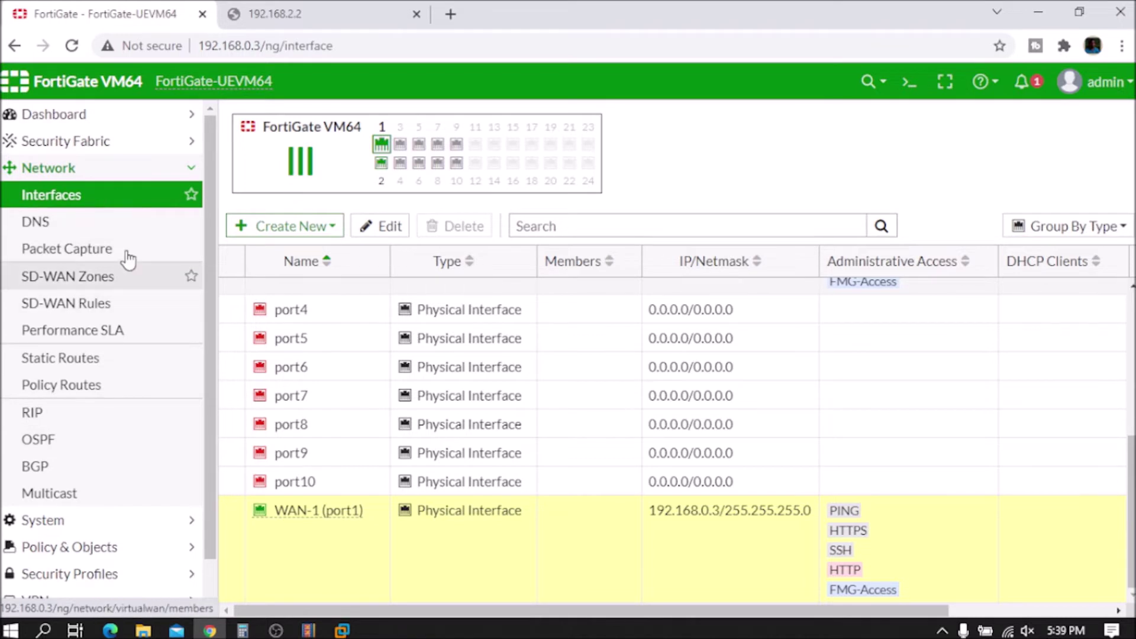
{"action": "scroll", "coordinate": [71, 414], "scroll_direction": "down", "scroll_amount": 1}
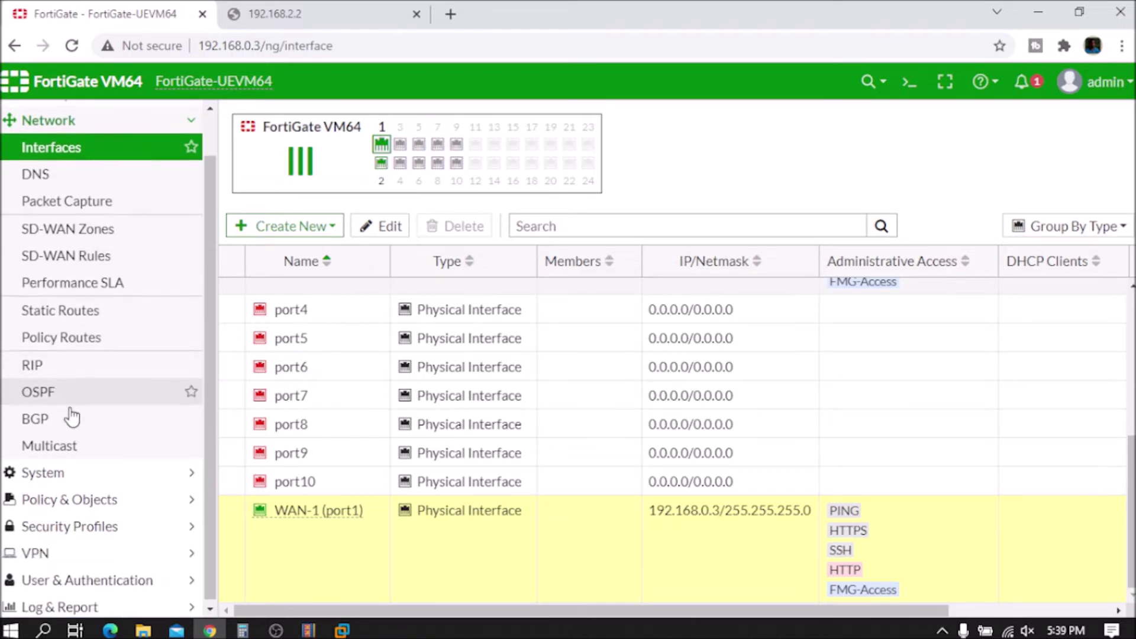
{"action": "left_click", "coordinate": [95, 500]}
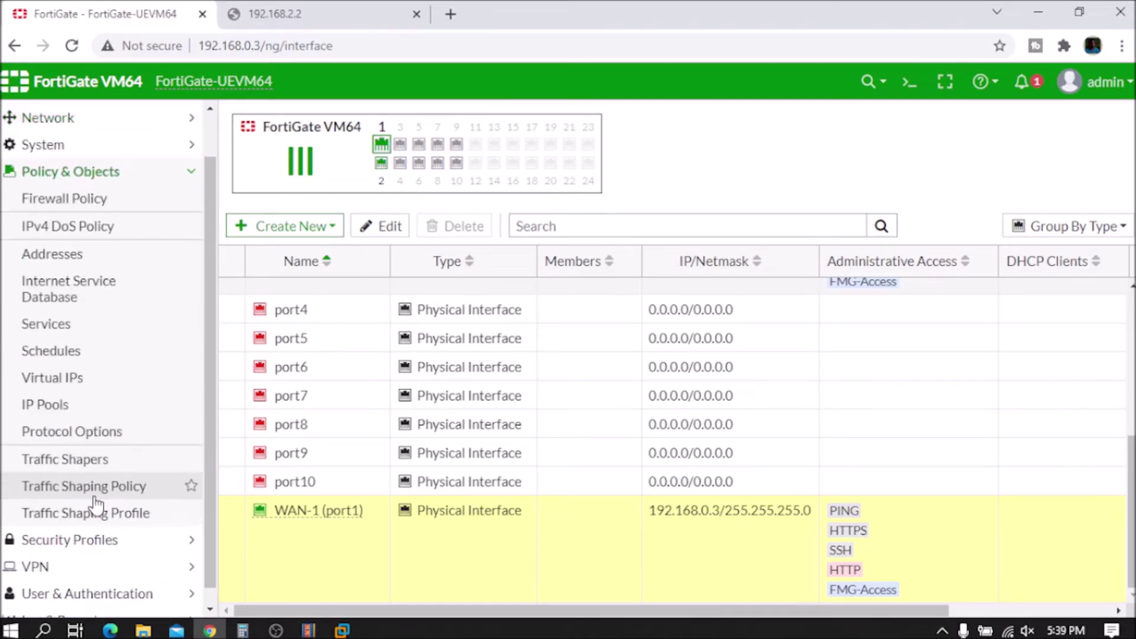
{"action": "left_click", "coordinate": [59, 390]}
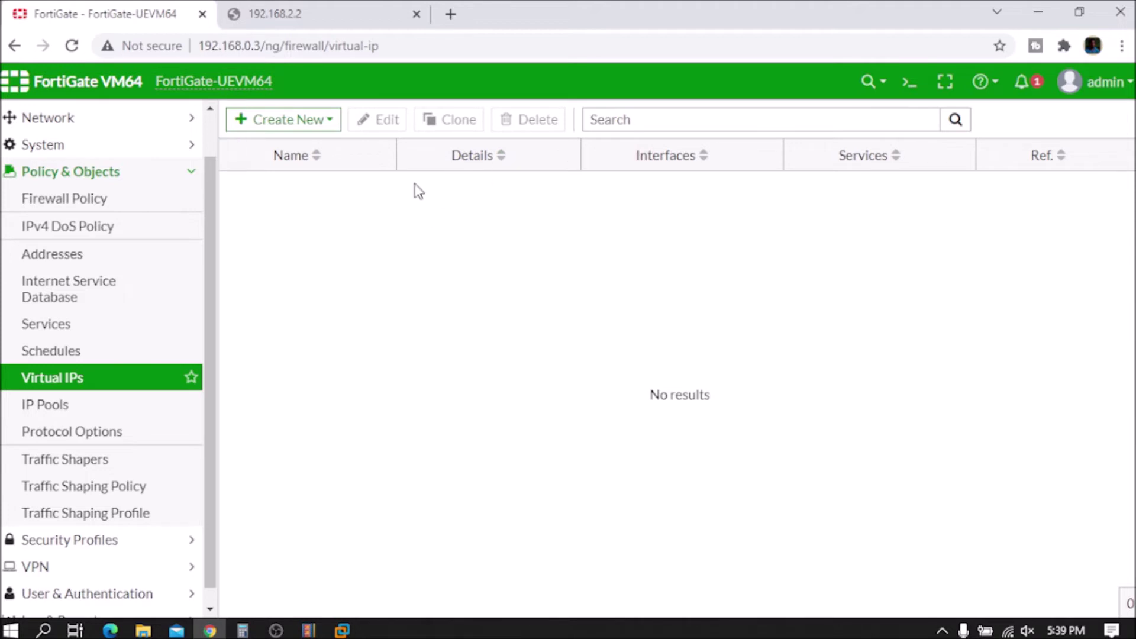
{"action": "left_click", "coordinate": [287, 121]}
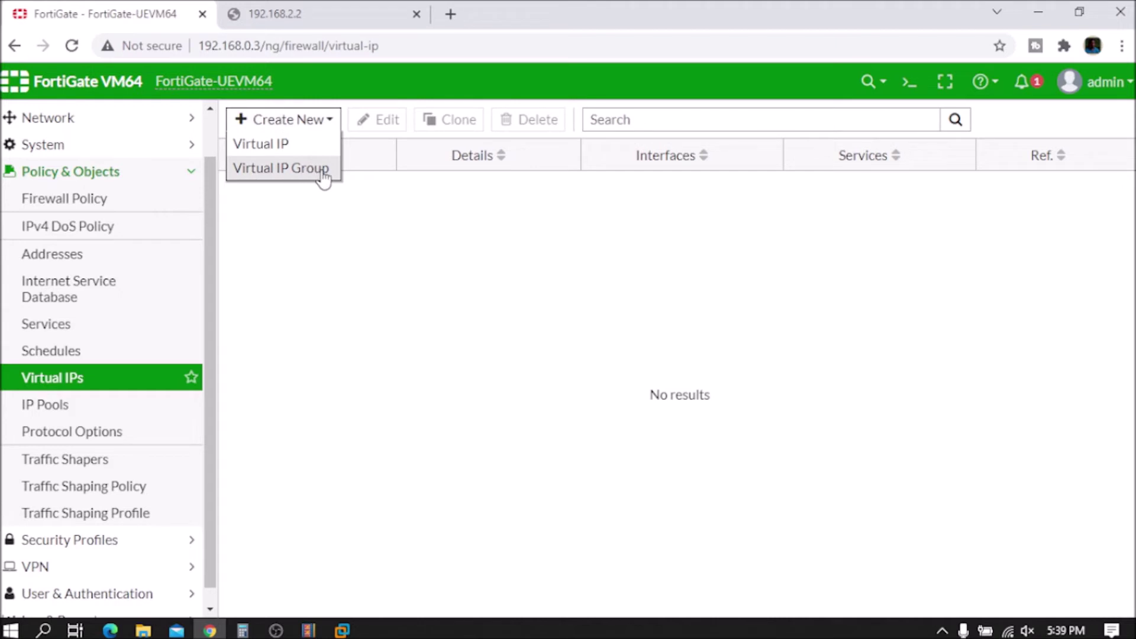
Step: Create a new Virtual IP and name it DM-FW-ACCESS
{"action": "left_click", "coordinate": [261, 148]}
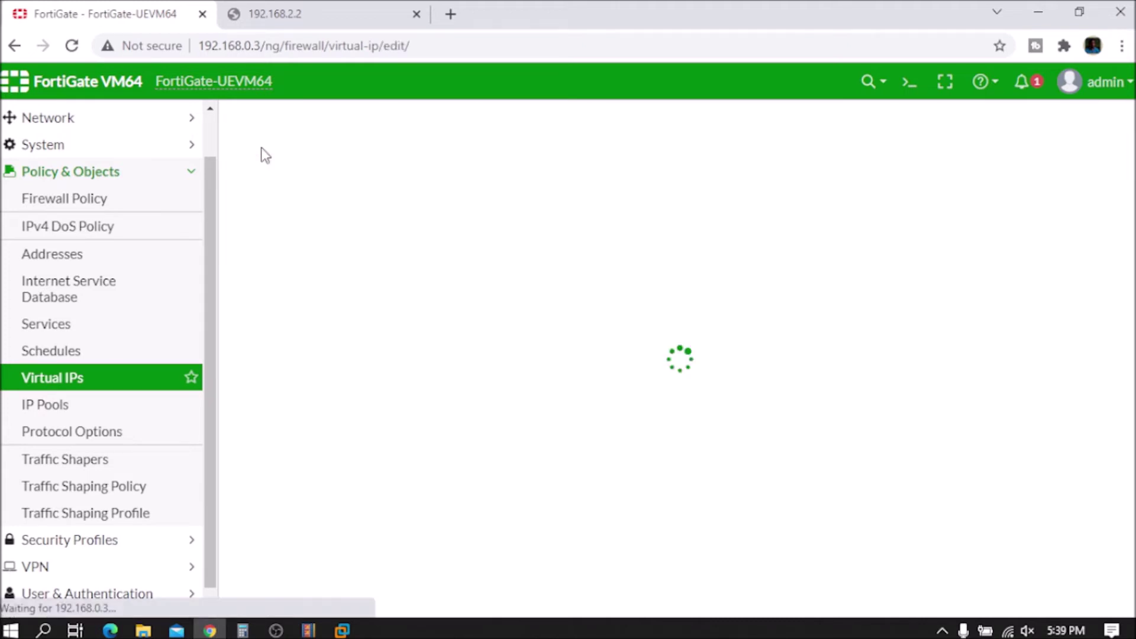
{"action": "left_click", "coordinate": [384, 189]}
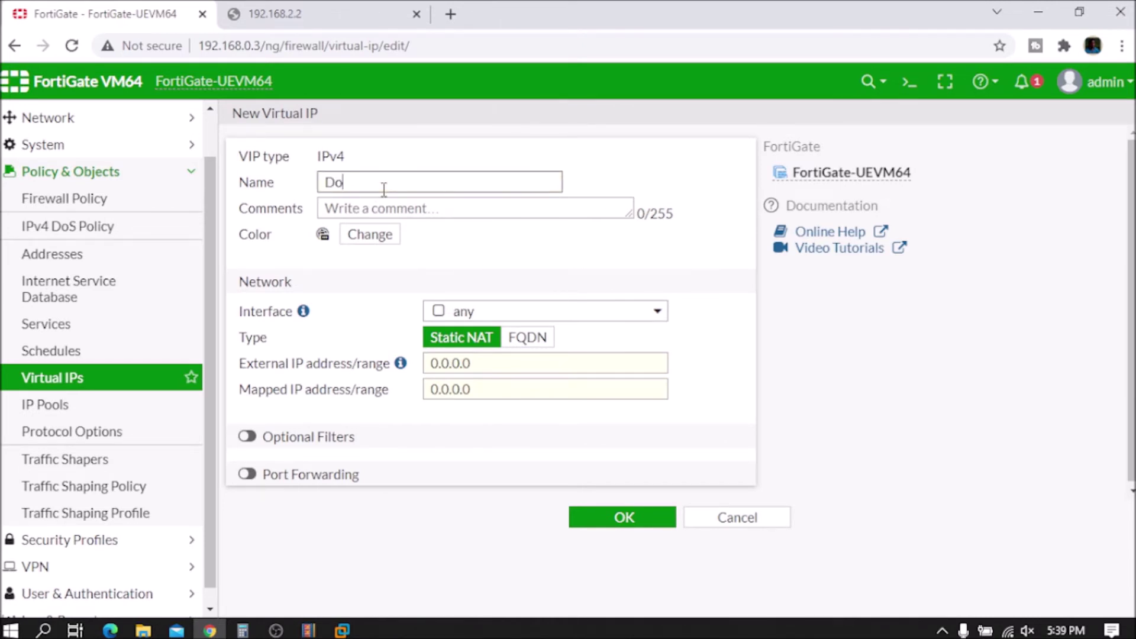
{"action": "type", "text": "D"}
{"action": "key", "text": "BackSpace"}
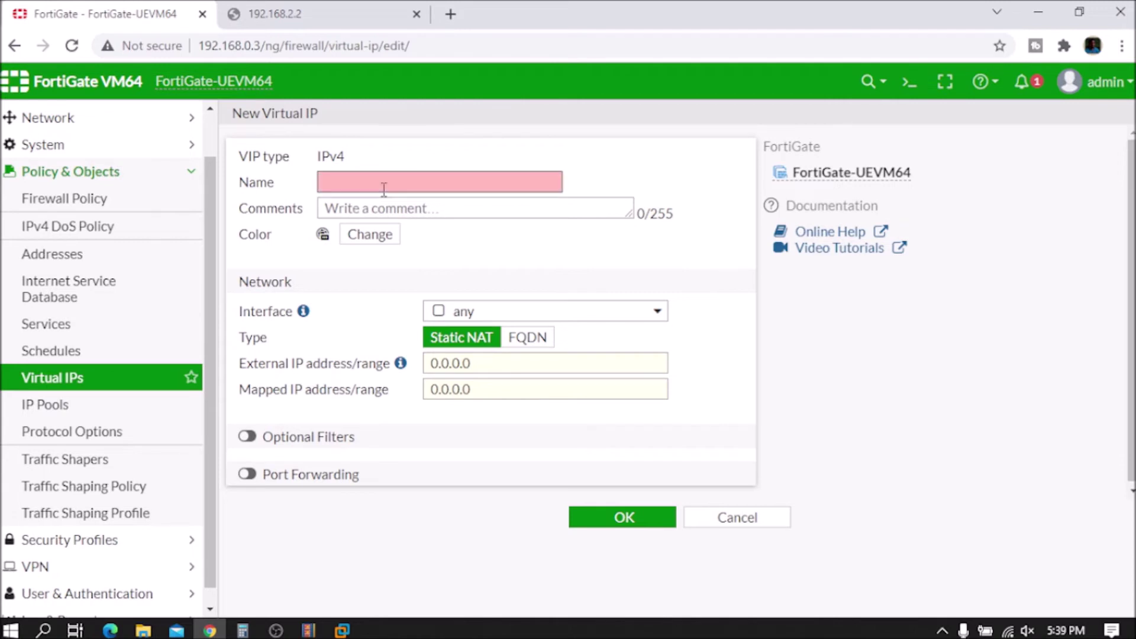
{"action": "type", "text": "DM"}
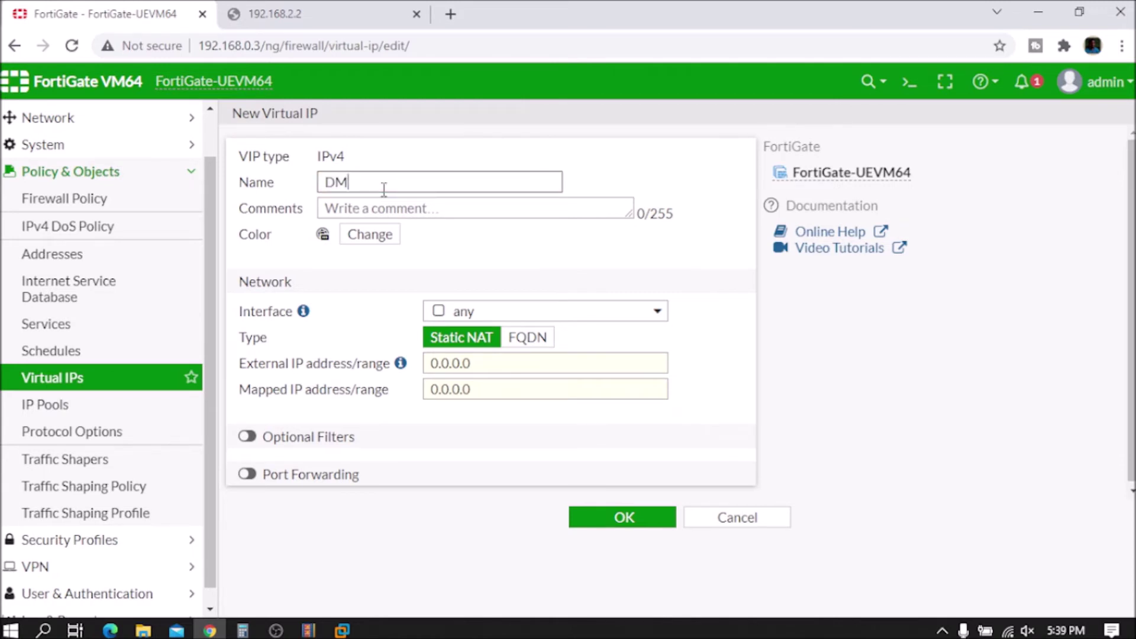
{"action": "type", "text": "-FW"}
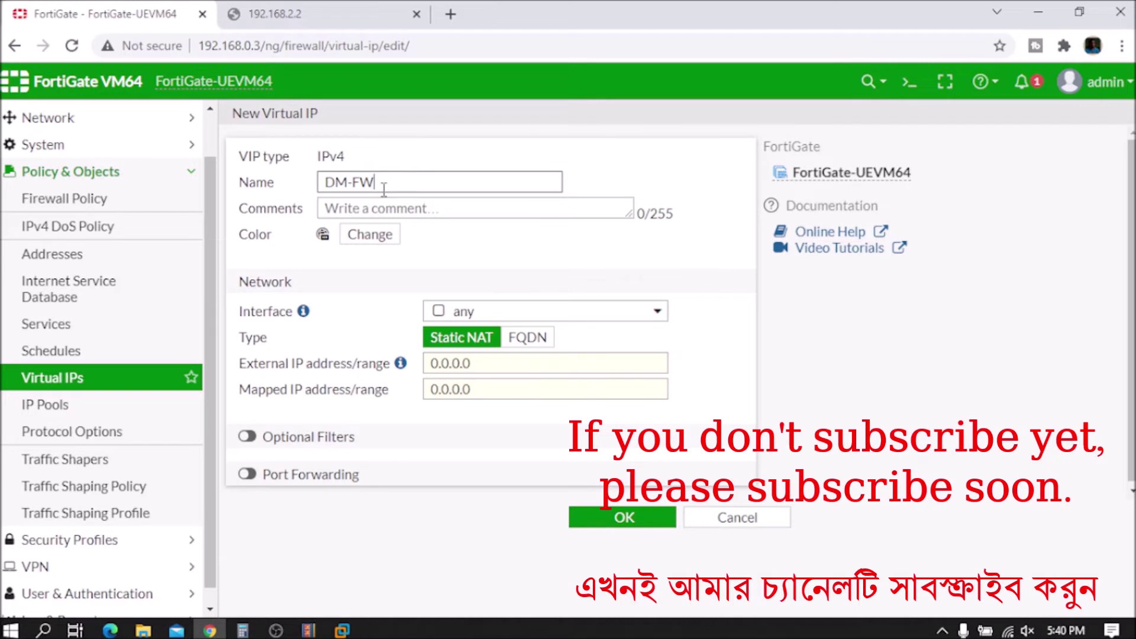
{"action": "type", "text": "-"}
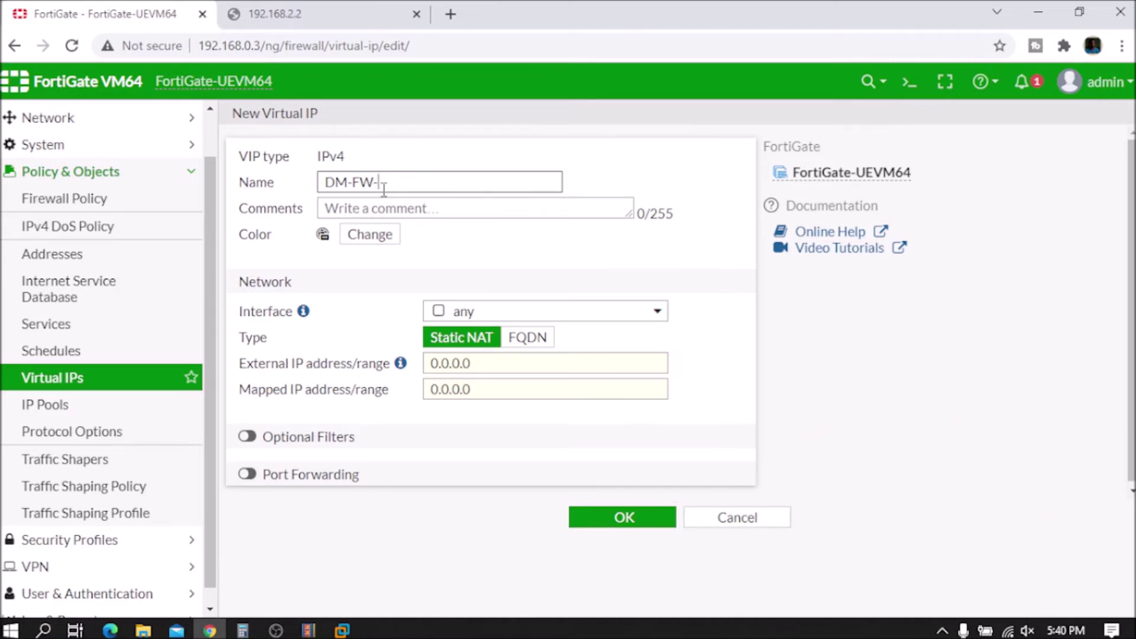
{"action": "type", "text": "ACCESS"}
{"action": "left_click", "coordinate": [399, 207]}
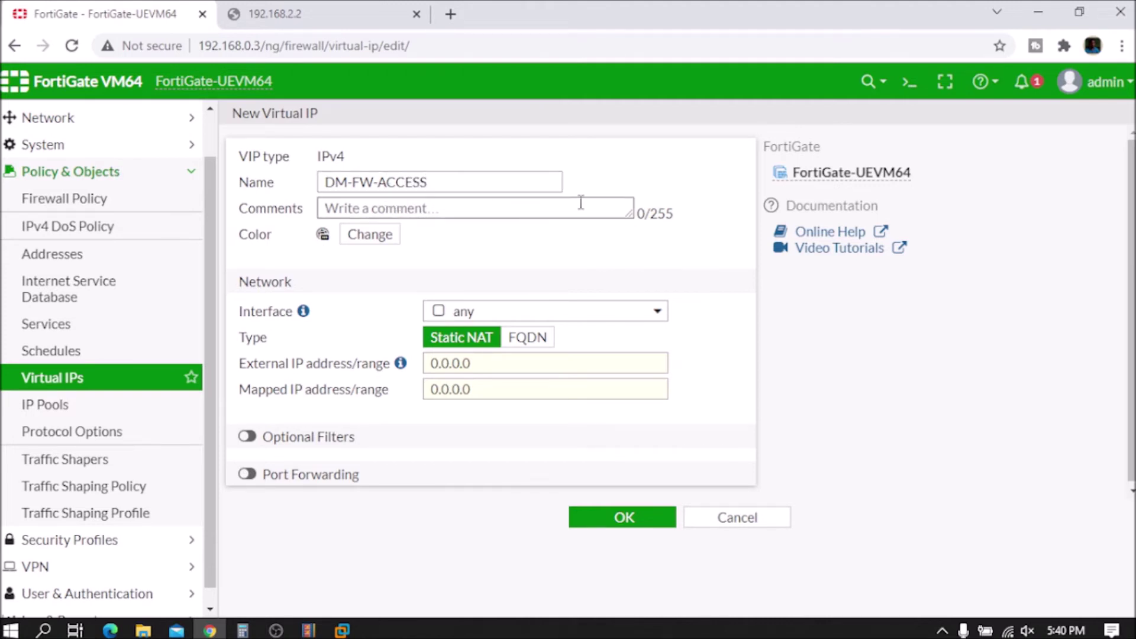
Step: Set the DM-FW-ACCESS virtual IP colour to green
{"action": "left_click", "coordinate": [358, 235]}
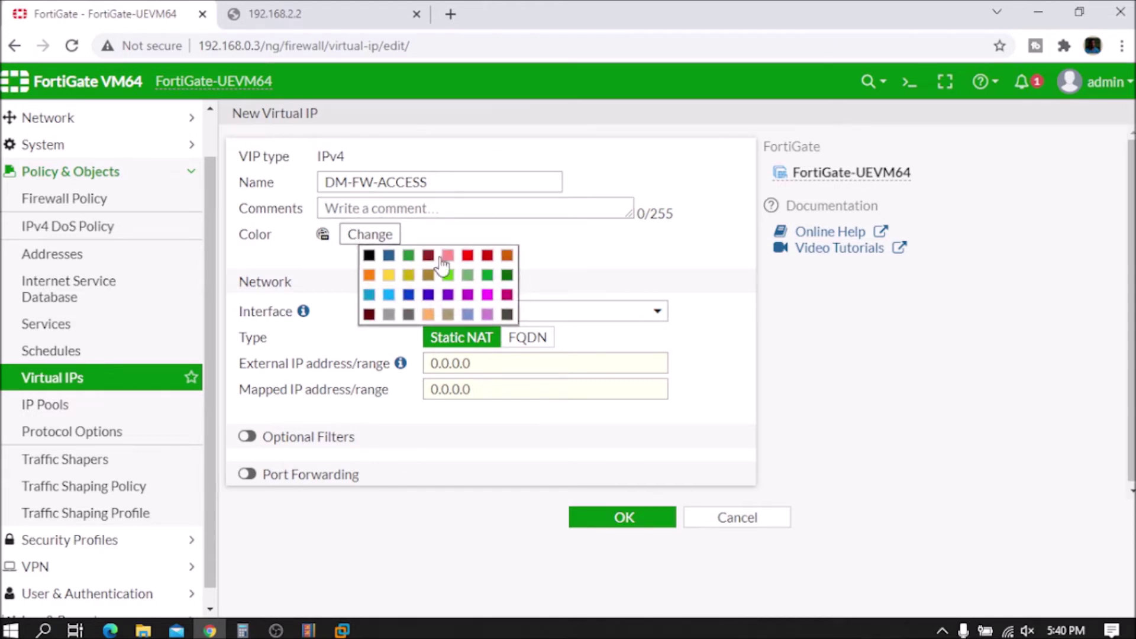
{"action": "left_click", "coordinate": [408, 256]}
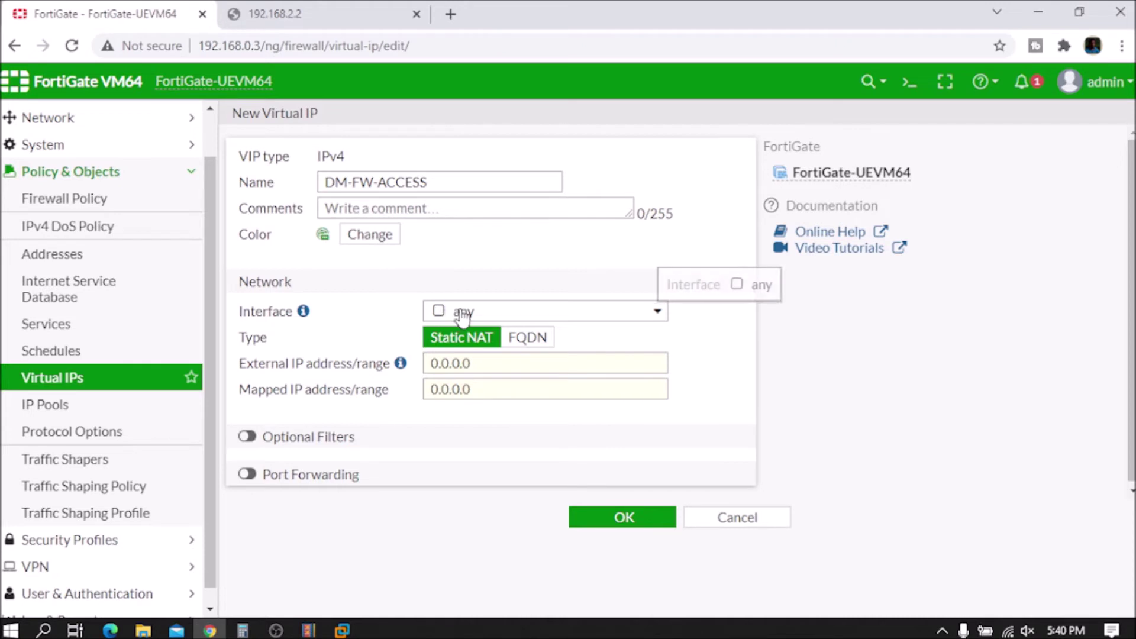
{"action": "right_click", "coordinate": [500, 313]}
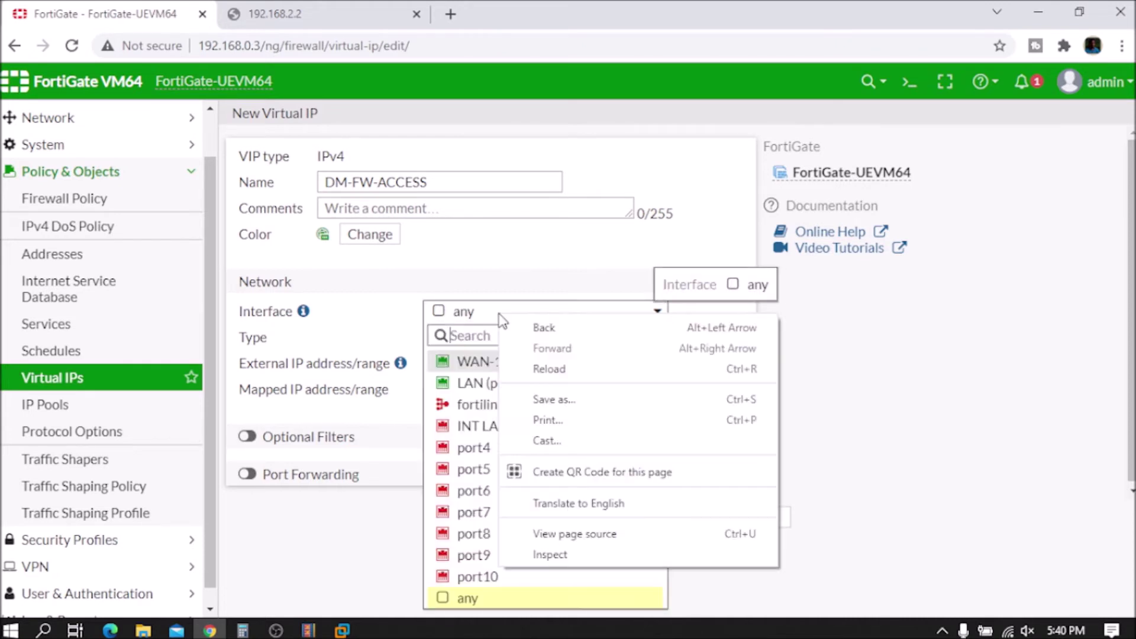
{"action": "left_click", "coordinate": [489, 313]}
Step: Bind the virtual IP to the WAN-1 (port1) interface
{"action": "left_click", "coordinate": [490, 312]}
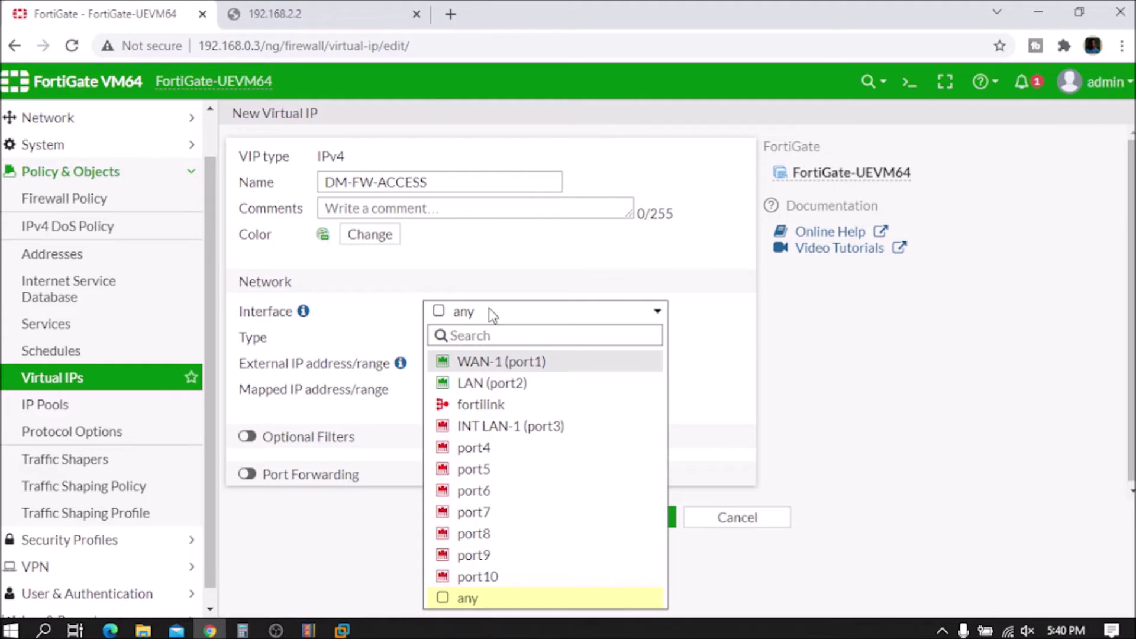
{"action": "mouse_move", "coordinate": [500, 387]}
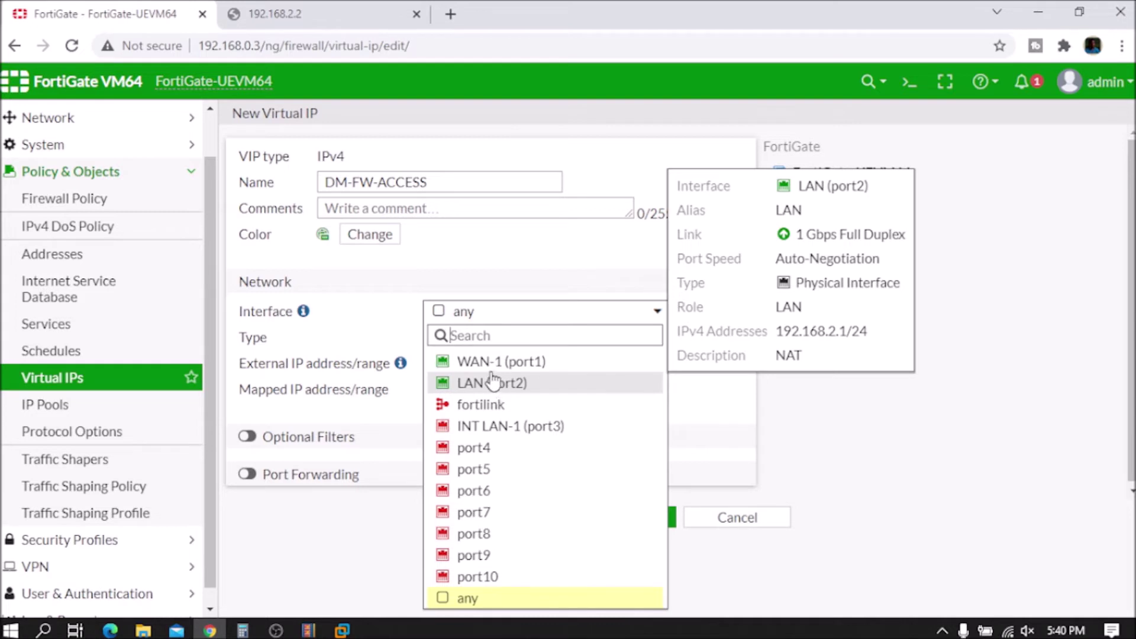
{"action": "left_click", "coordinate": [499, 365]}
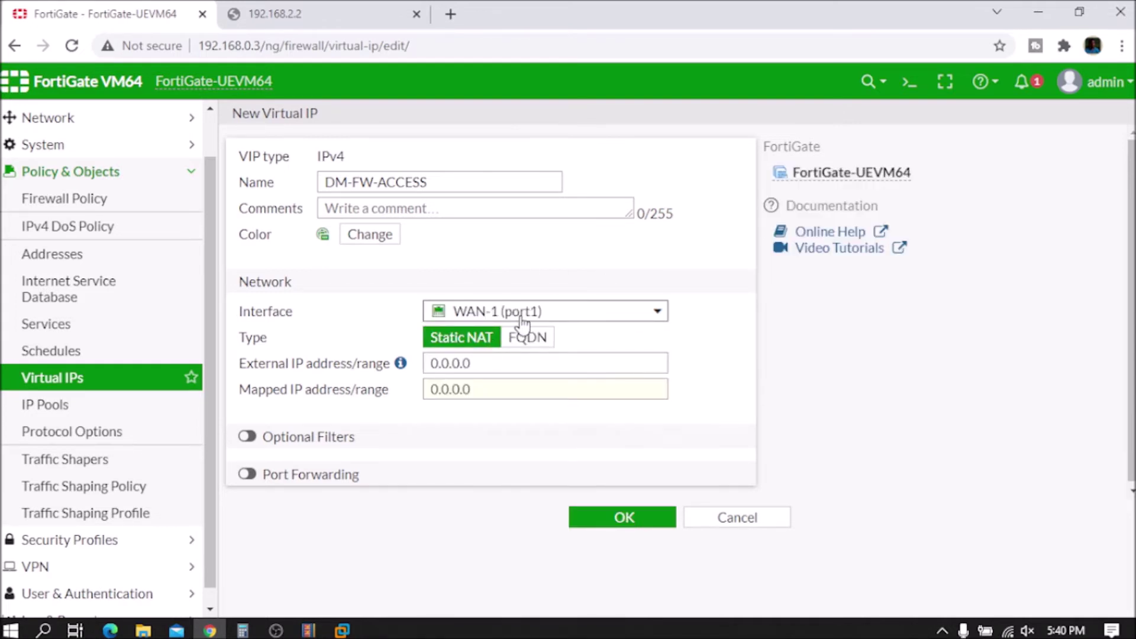
{"action": "mouse_move", "coordinate": [562, 326]}
{"action": "mouse_move", "coordinate": [401, 364]}
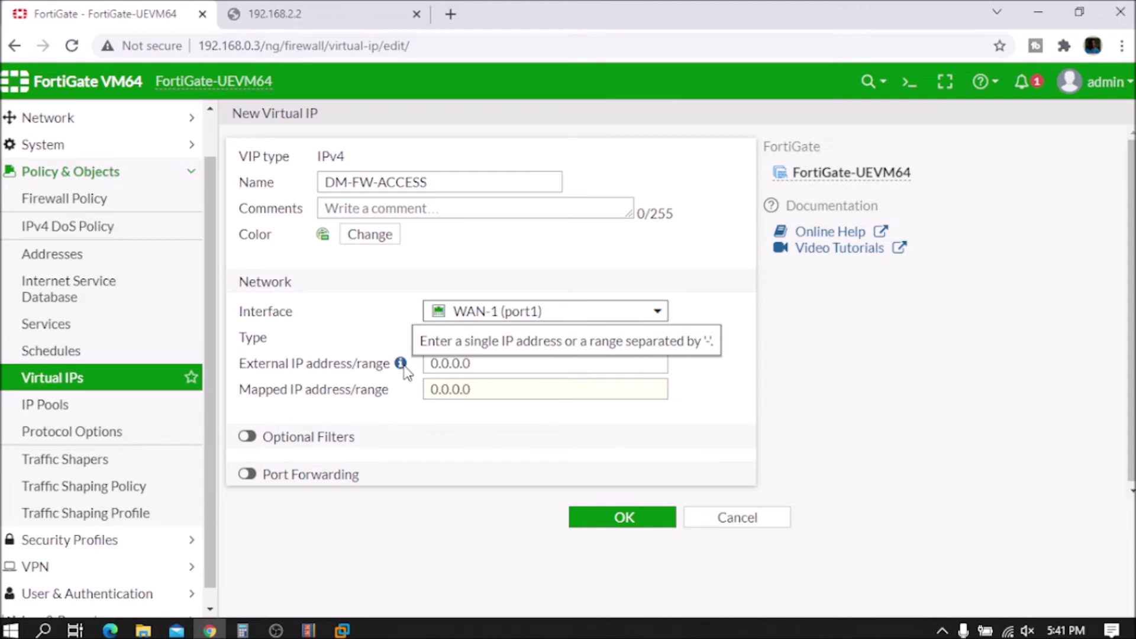
Step: Set External IP to 192.168.0.3 and Mapped IP to 192.168.2.2
{"action": "left_click_drag", "start_coordinate": [496, 355], "coordinate": [417, 358]}
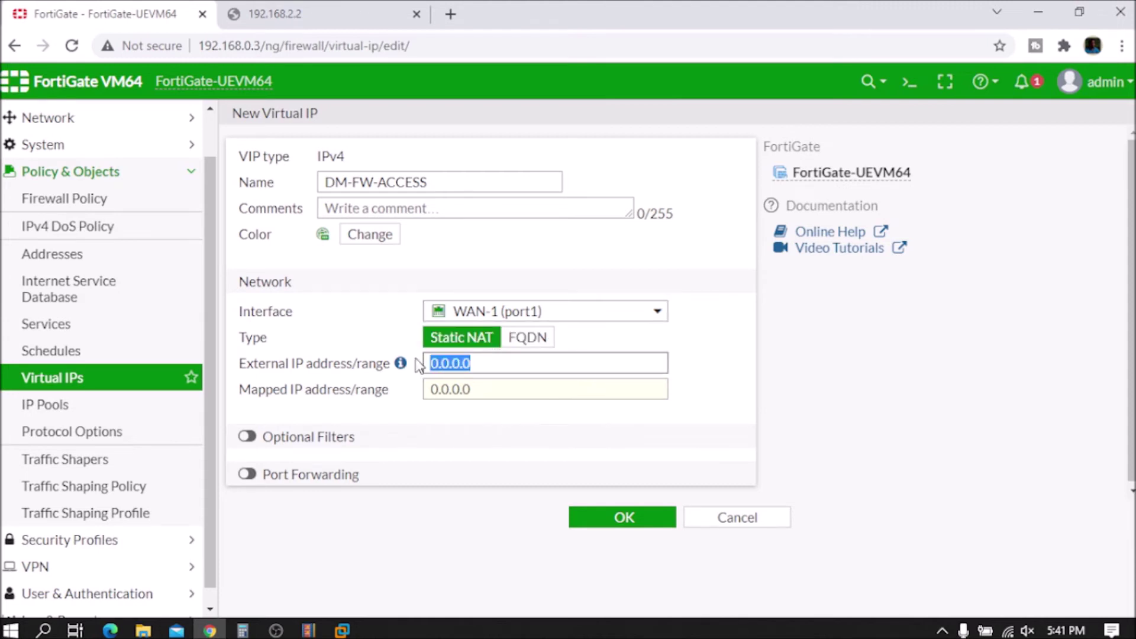
{"action": "type", "text": "192"}
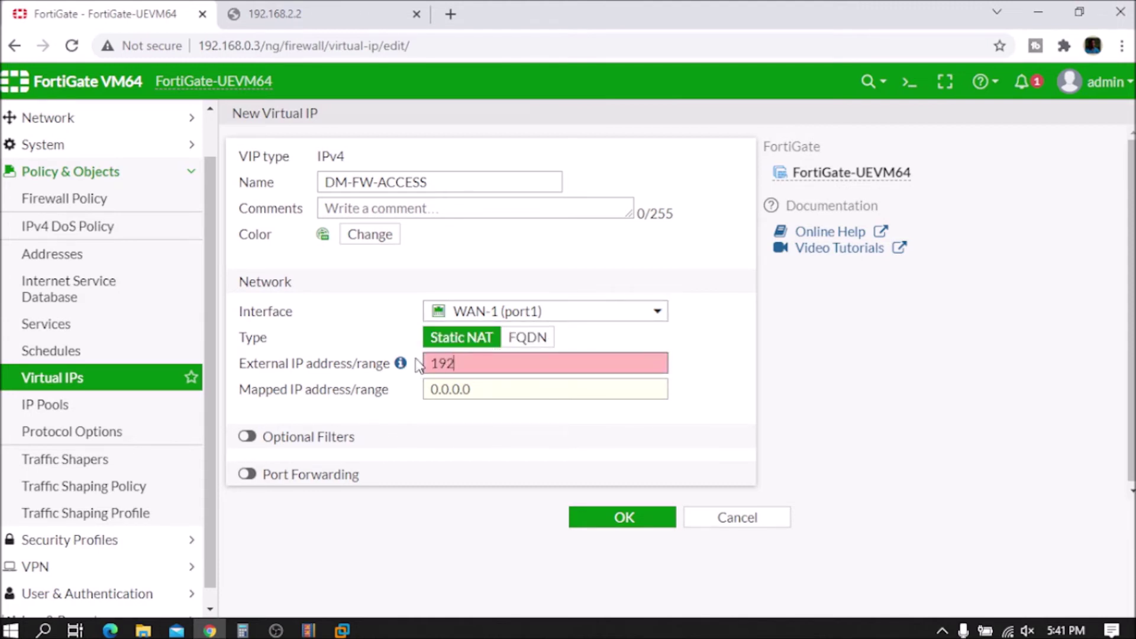
{"action": "type", "text": ".168.0.3"}
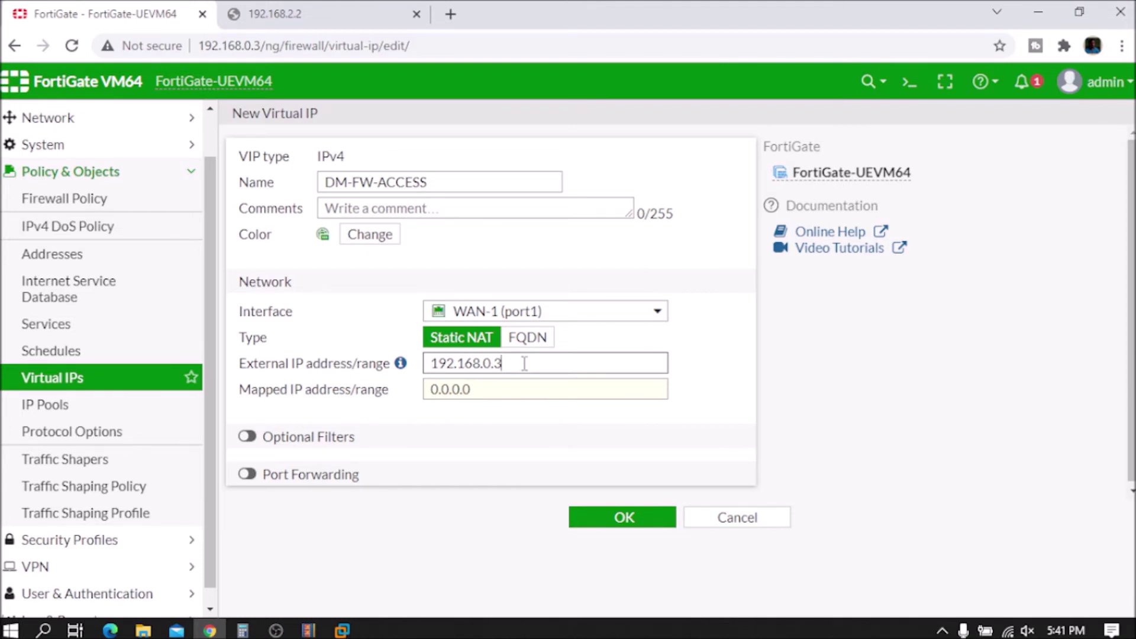
{"action": "double_click", "coordinate": [493, 362]}
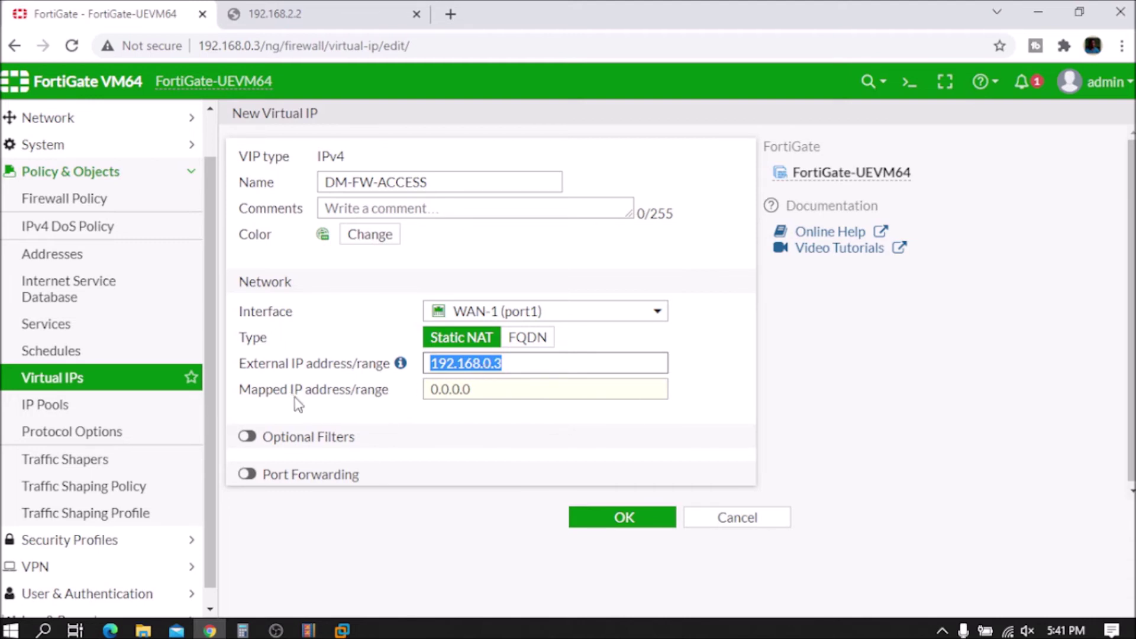
{"action": "double_click", "coordinate": [524, 390]}
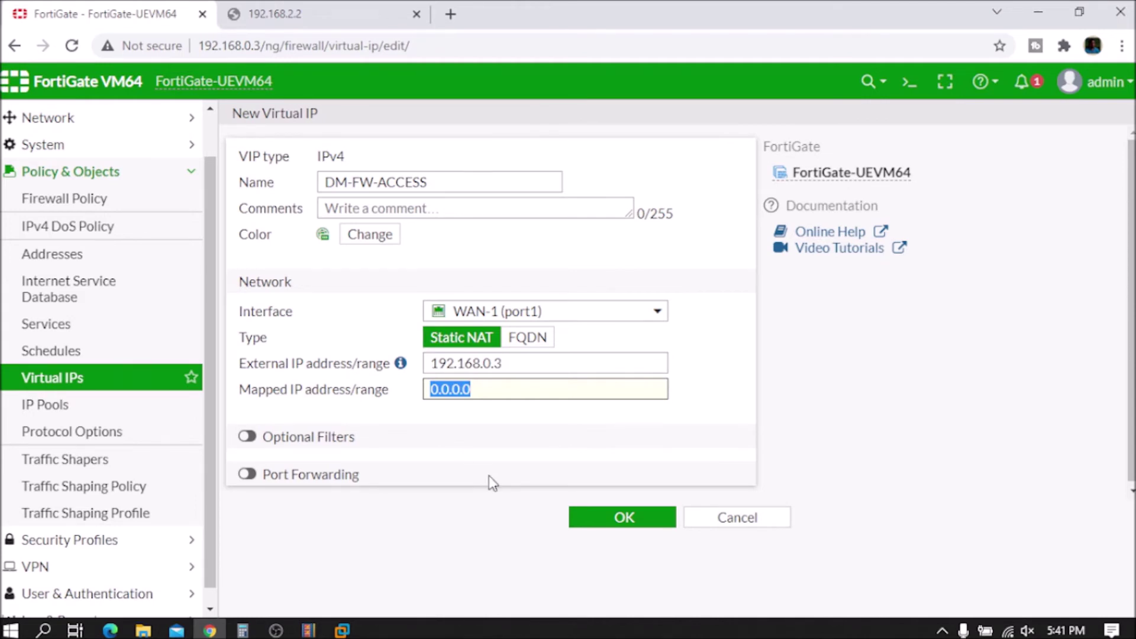
{"action": "type", "text": "192.168."}
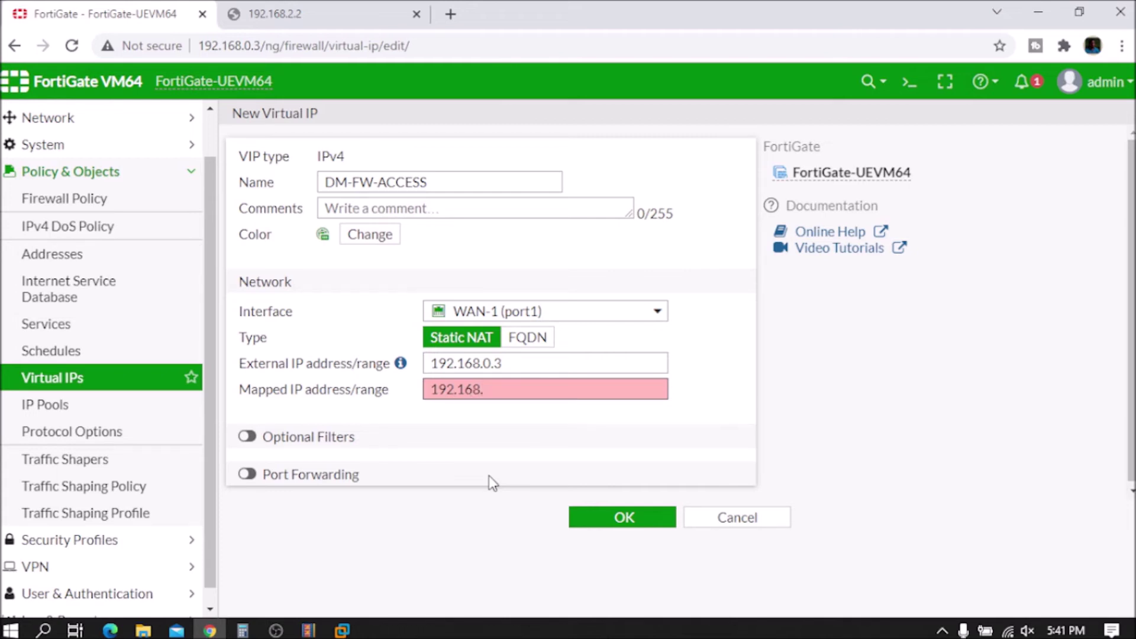
{"action": "type", "text": "2.2"}
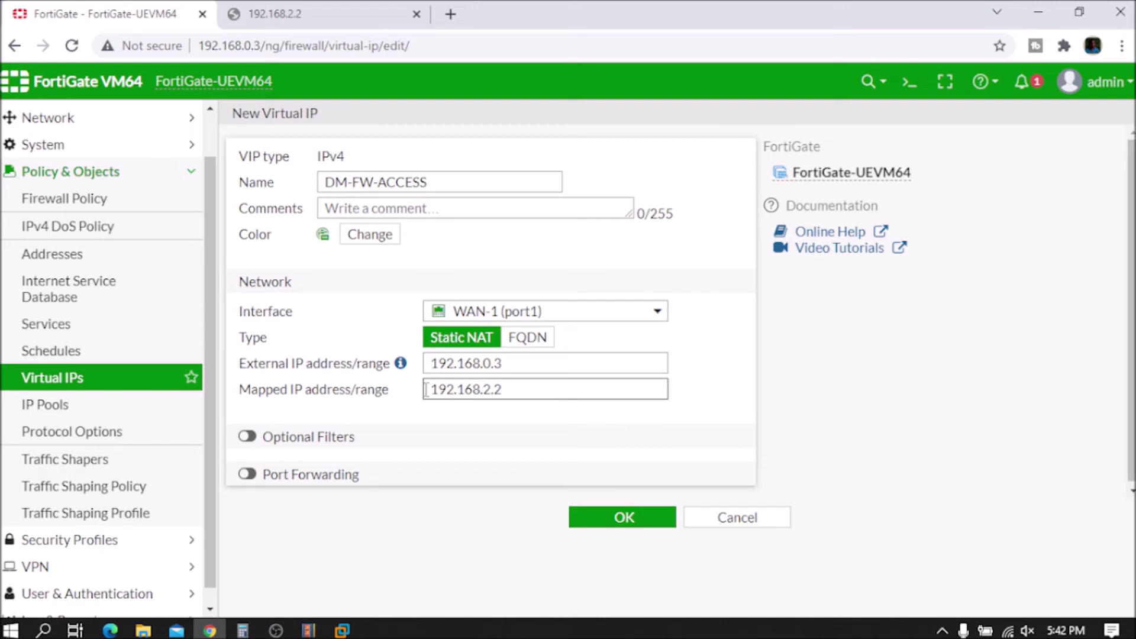
{"action": "left_click_drag", "start_coordinate": [580, 382], "coordinate": [371, 400]}
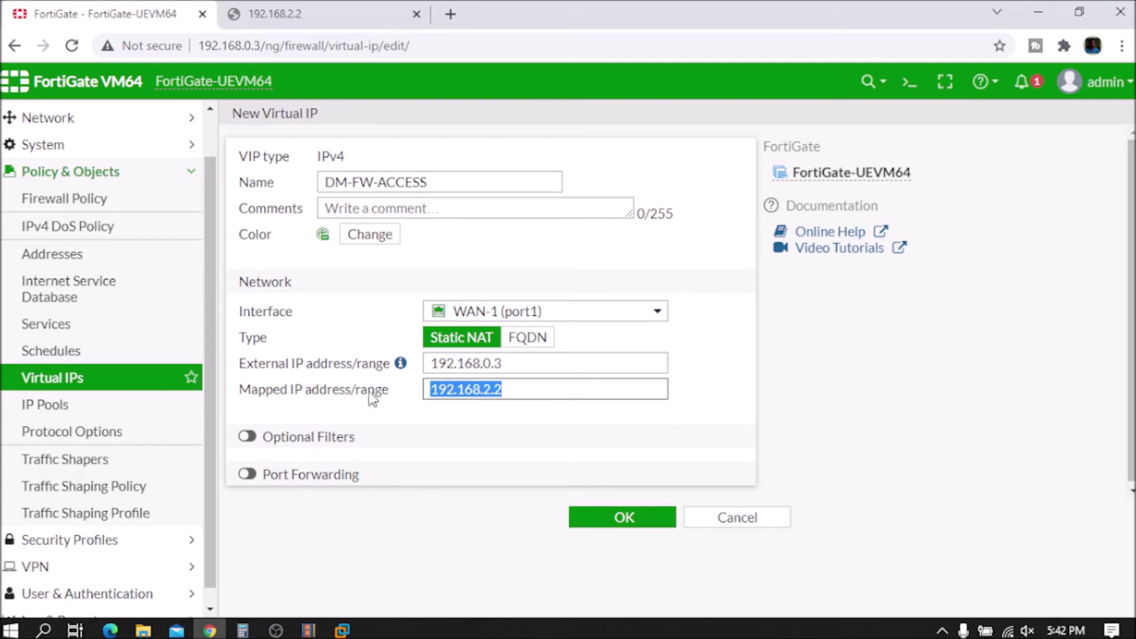
{"action": "left_click_drag", "start_coordinate": [431, 362], "coordinate": [402, 385]}
{"action": "left_click", "coordinate": [527, 364]}
Step: Enable Port Forwarding on the virtual IP, keeping the TCP protocol
{"action": "left_click", "coordinate": [249, 476]}
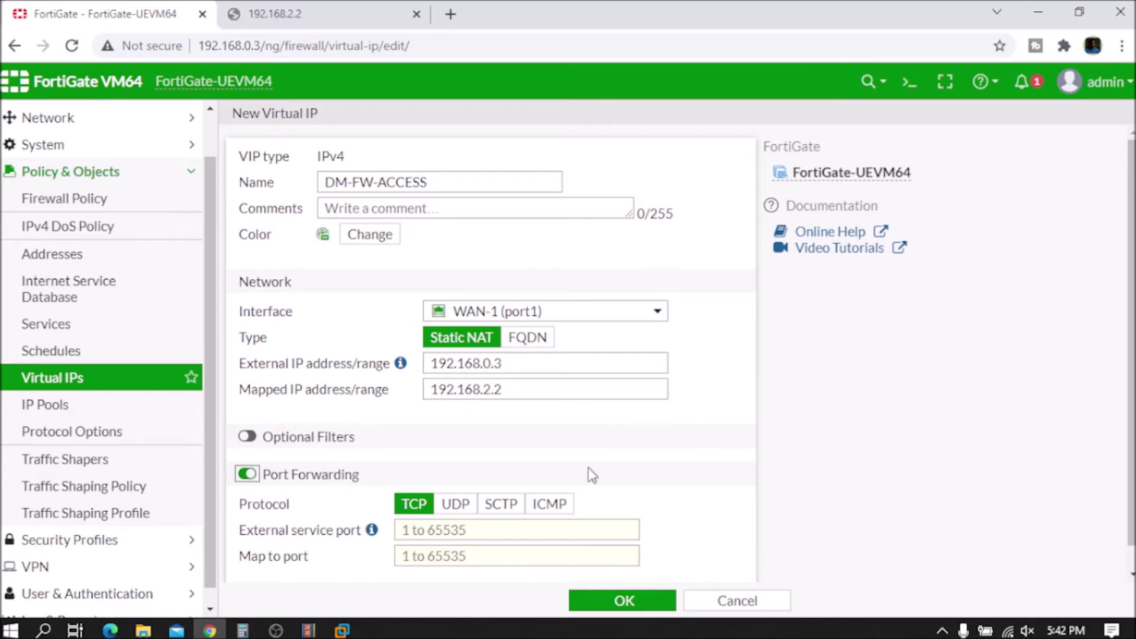
{"action": "scroll", "coordinate": [588, 473], "scroll_direction": "down", "scroll_amount": 1}
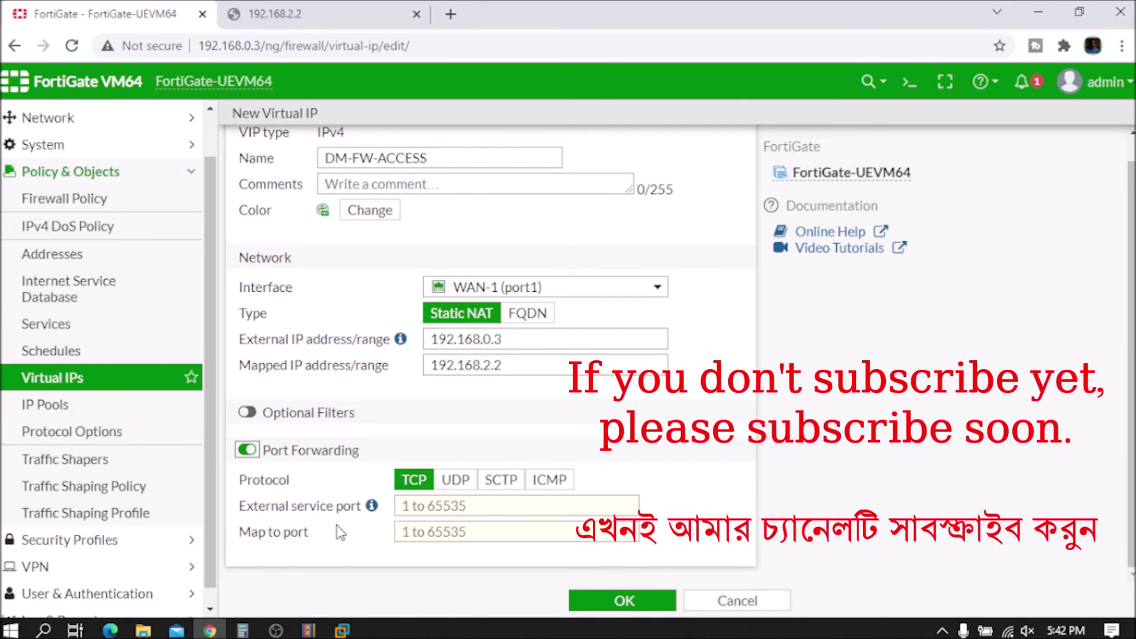
{"action": "left_click", "coordinate": [427, 503]}
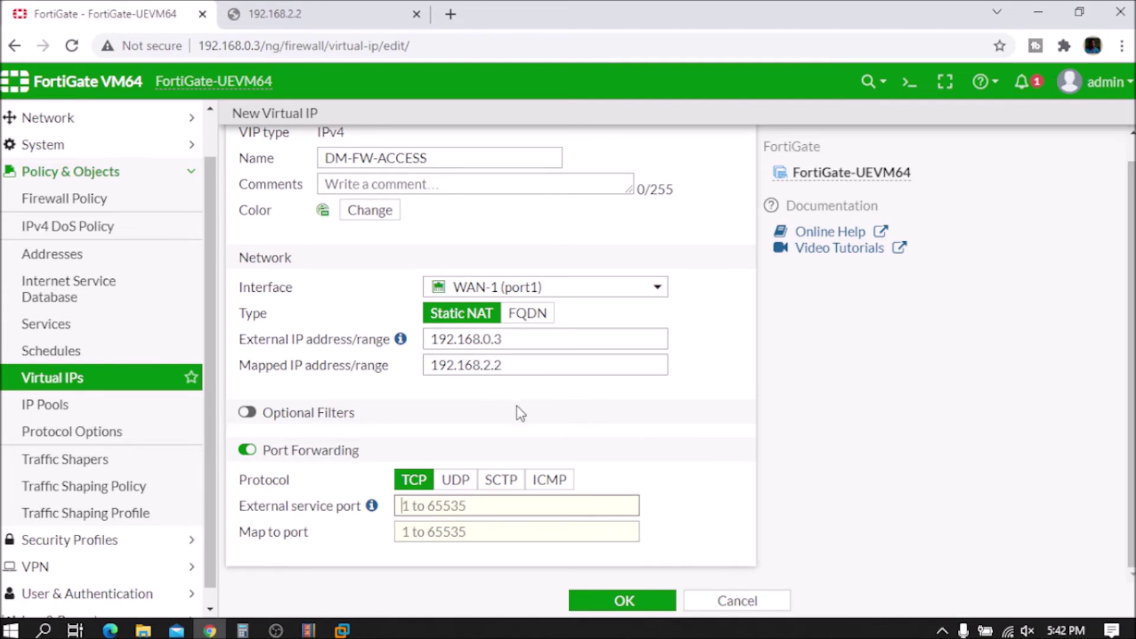
{"action": "double_click", "coordinate": [527, 339]}
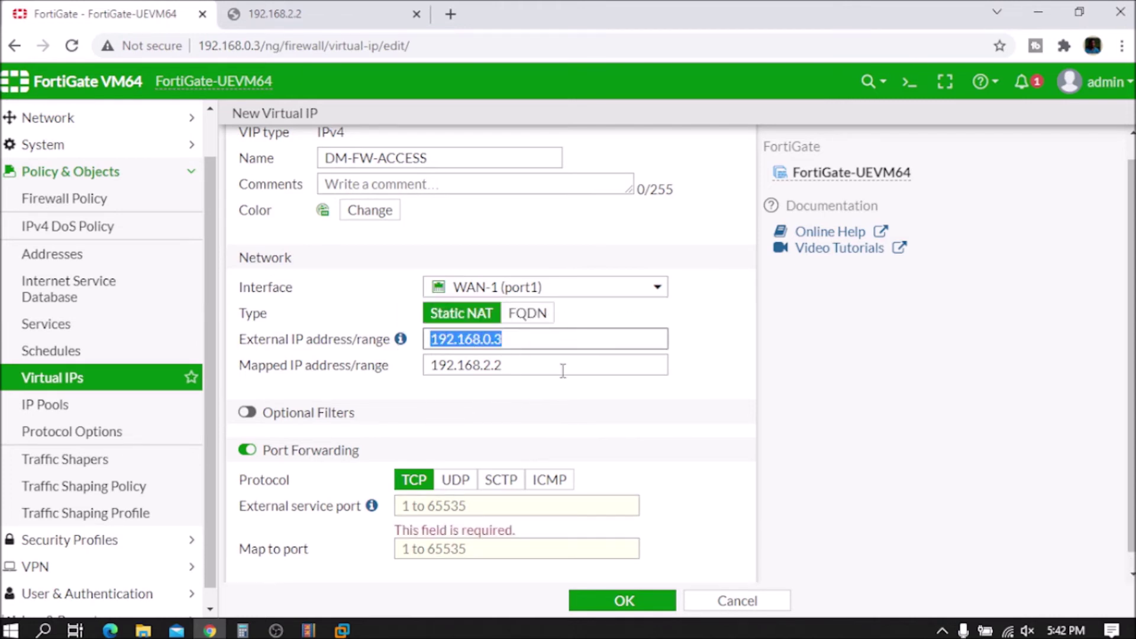
{"action": "left_click", "coordinate": [531, 339]}
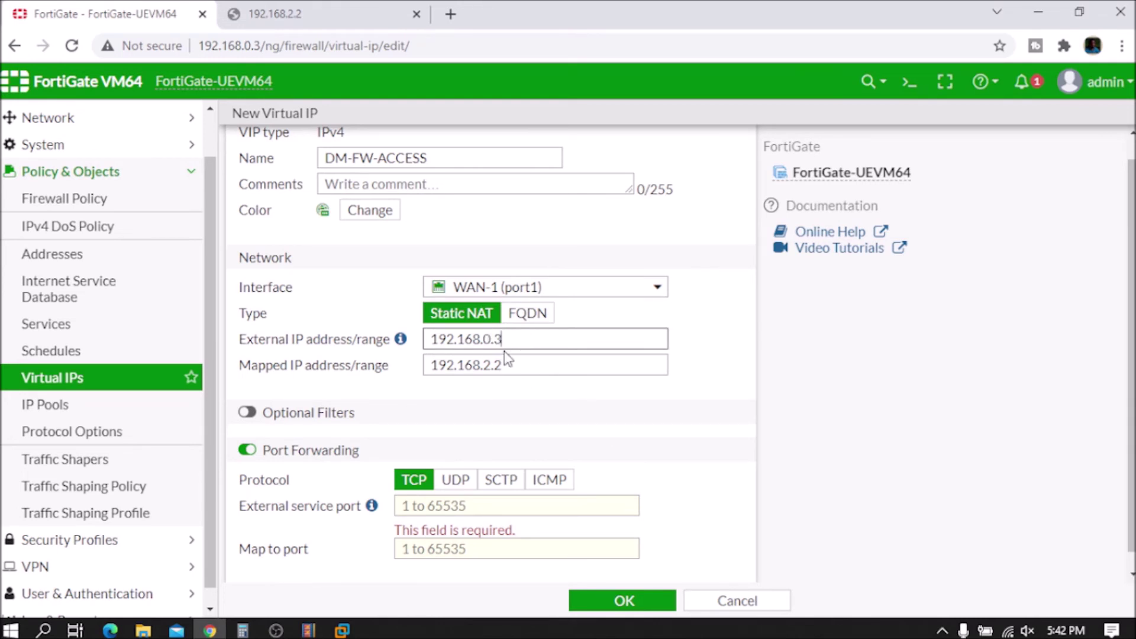
{"action": "left_click", "coordinate": [427, 507]}
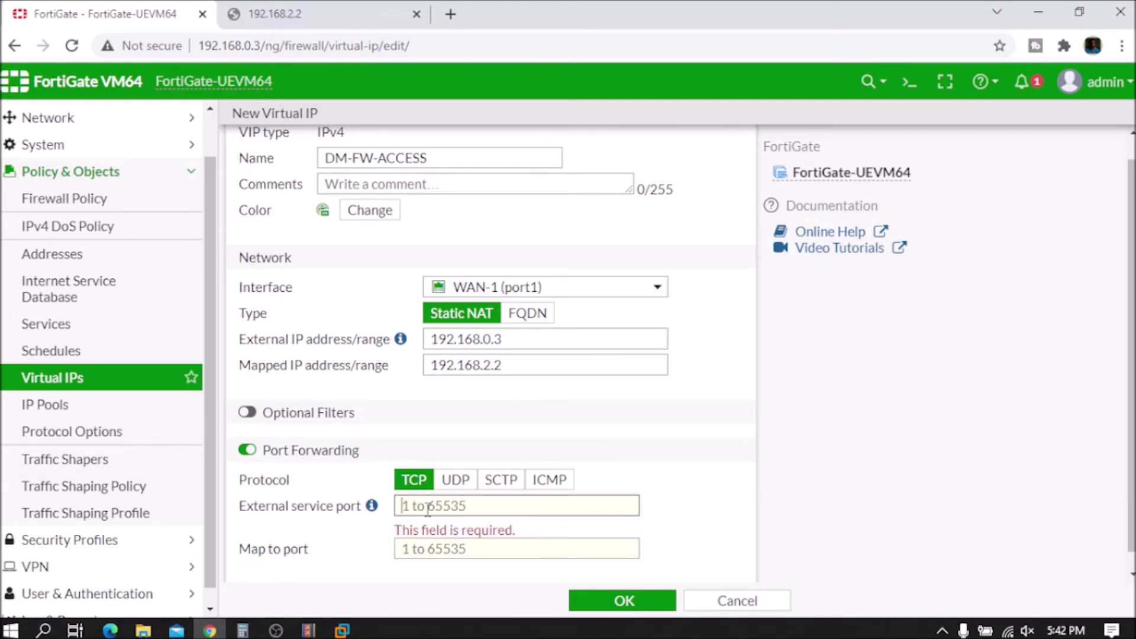
{"action": "scroll", "coordinate": [464, 497], "scroll_direction": "down", "scroll_amount": 1}
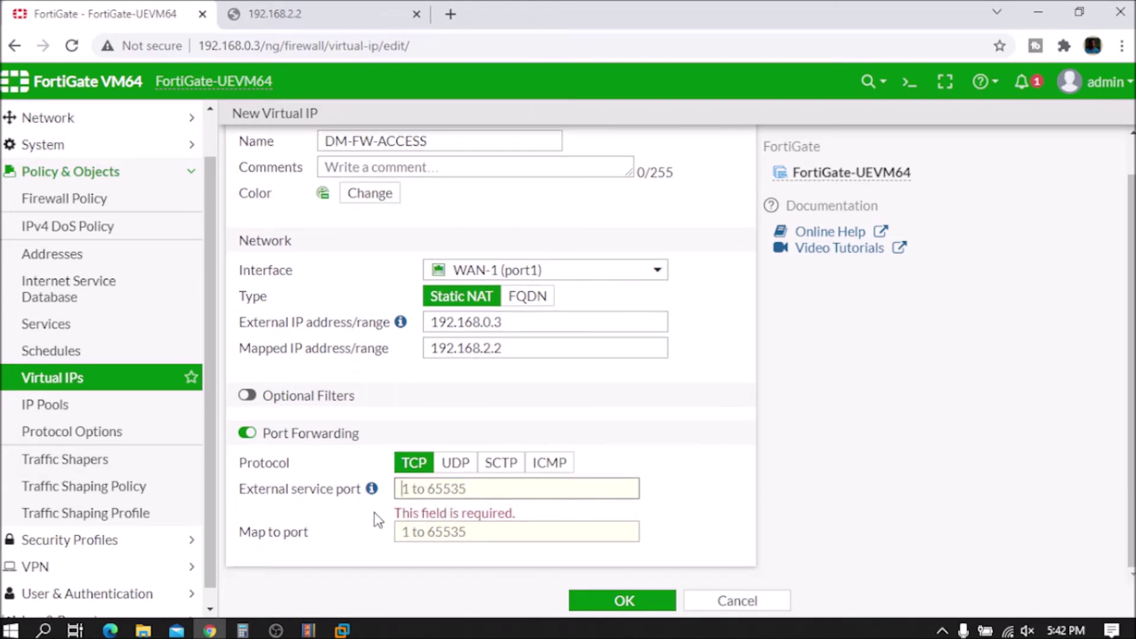
{"action": "mouse_move", "coordinate": [373, 492]}
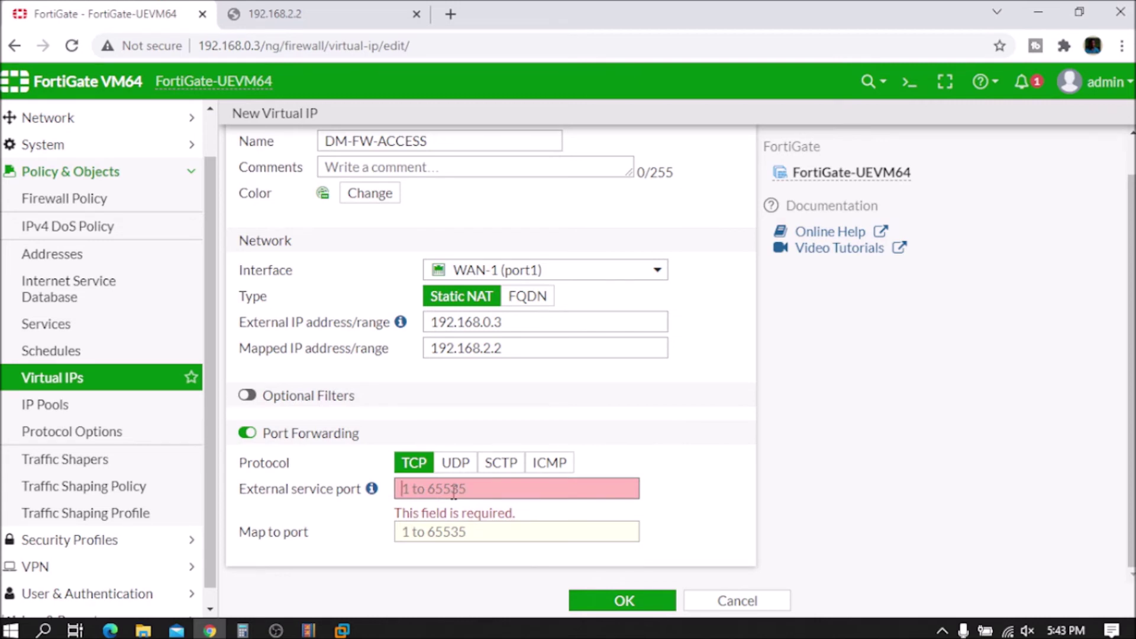
Step: Forward external service port 8085 to port 80 and save the virtual IP
{"action": "type", "text": "8080"}
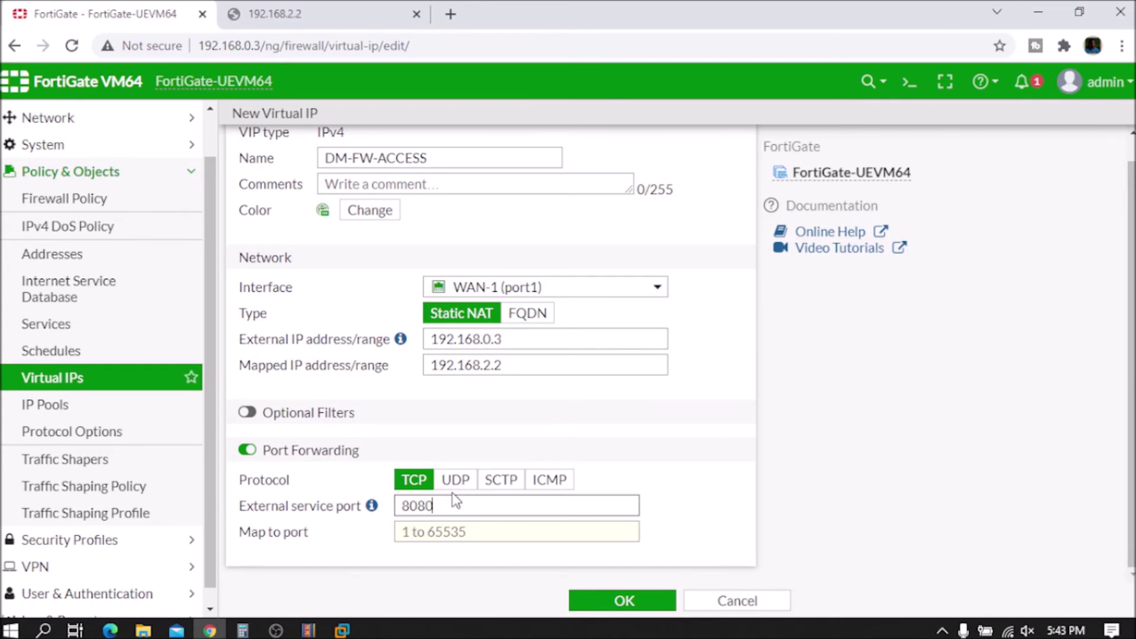
{"action": "key", "text": "BackSpace"}
{"action": "type", "text": "5"}
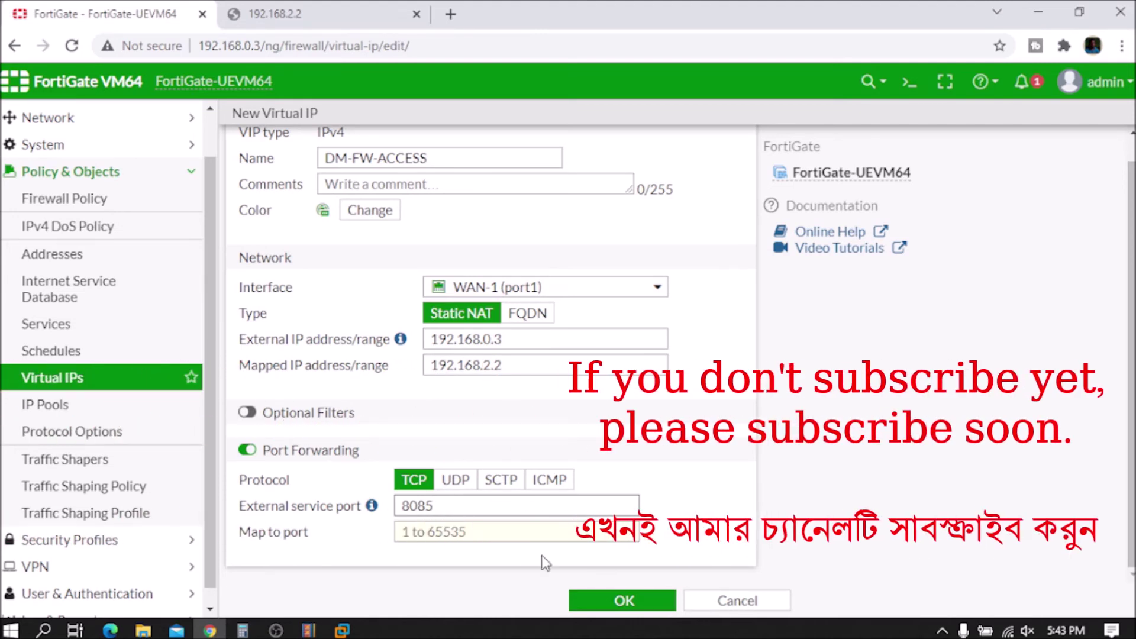
{"action": "left_click", "coordinate": [441, 526]}
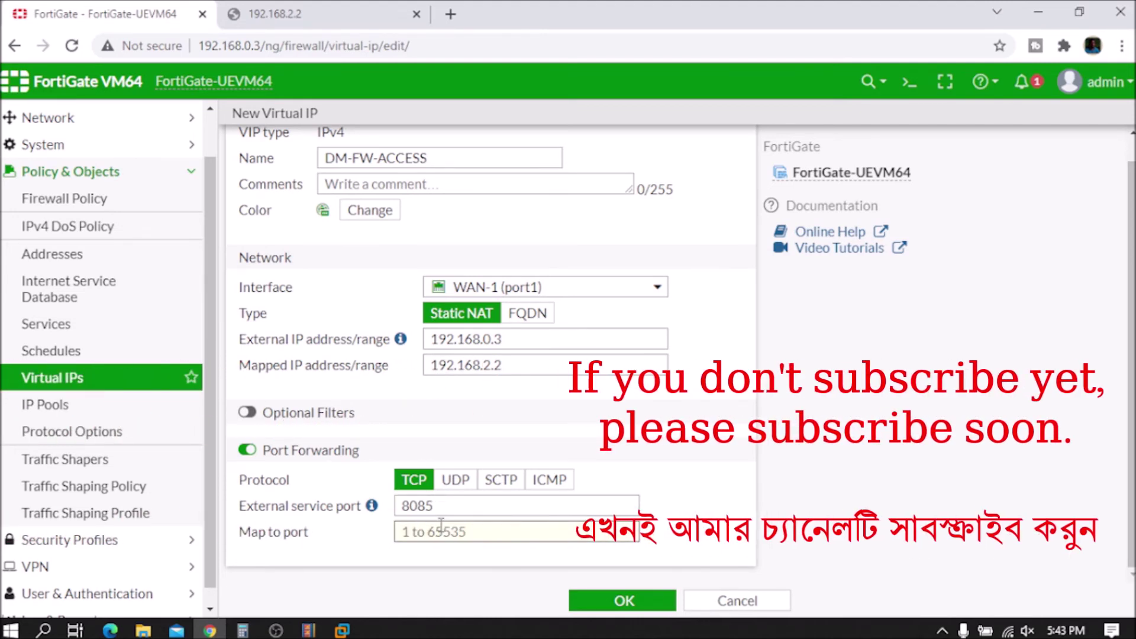
{"action": "type", "text": "80"}
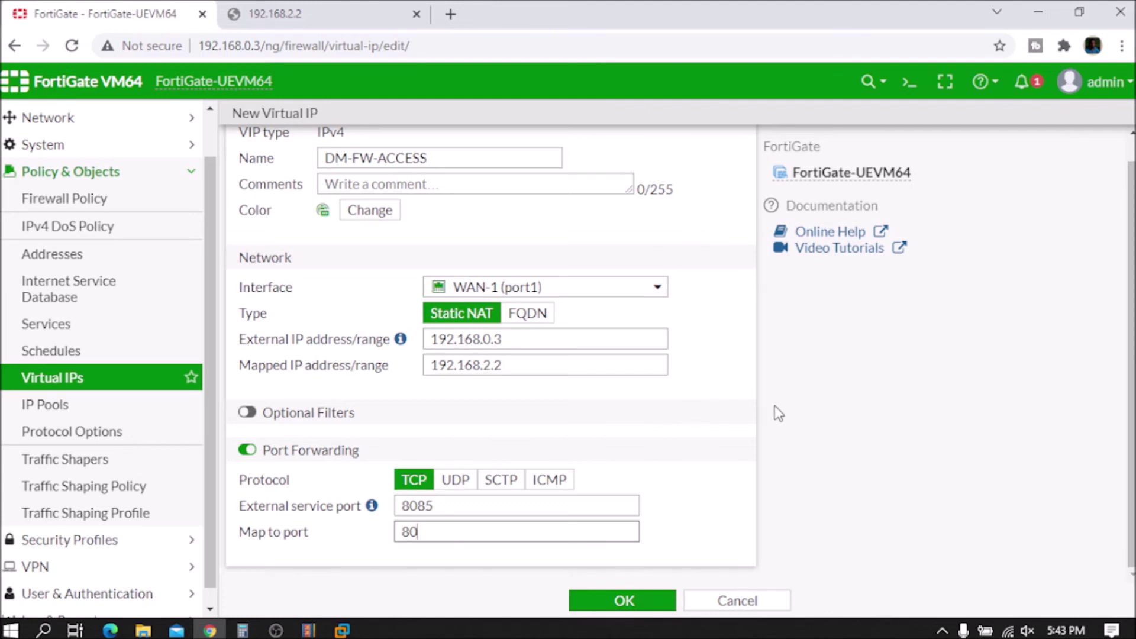
{"action": "left_click", "coordinate": [594, 602]}
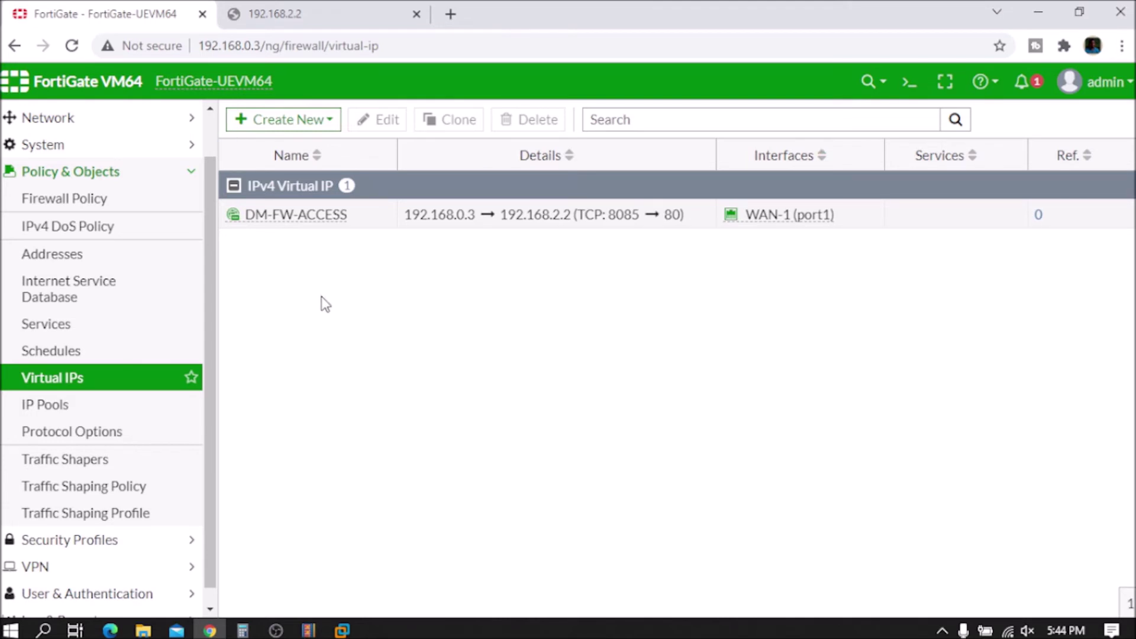
Step: Open the Firewall Policy list from Policy & Objects
{"action": "left_click", "coordinate": [62, 206]}
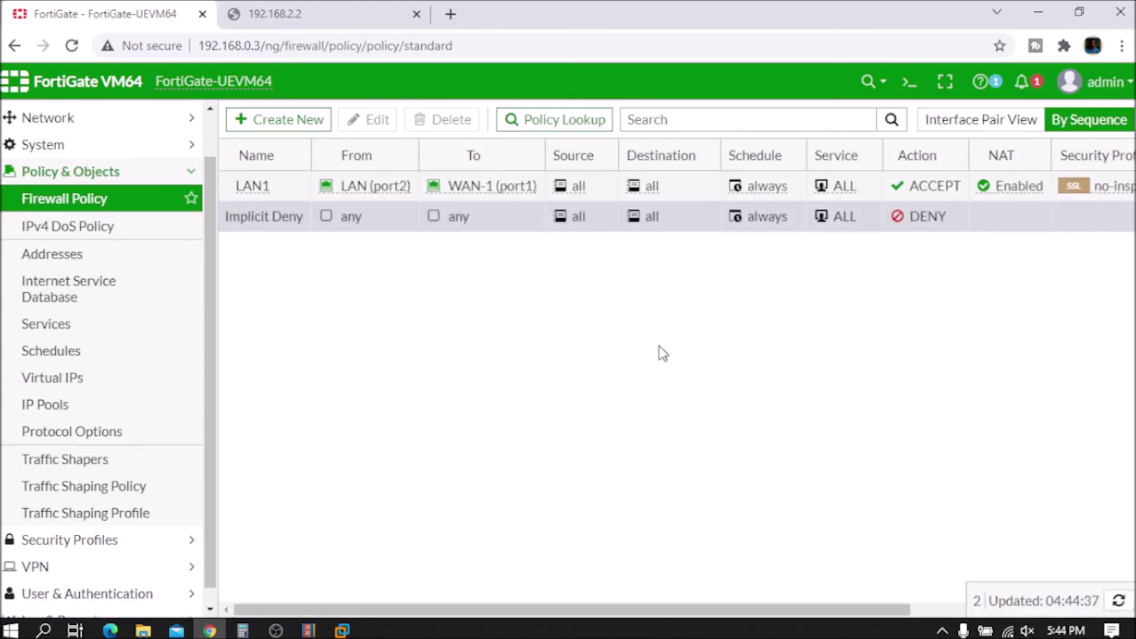
Step: Create a new firewall policy named 'DM-FW ACCESS From outside'
{"action": "left_click", "coordinate": [269, 127]}
{"action": "left_click", "coordinate": [433, 167]}
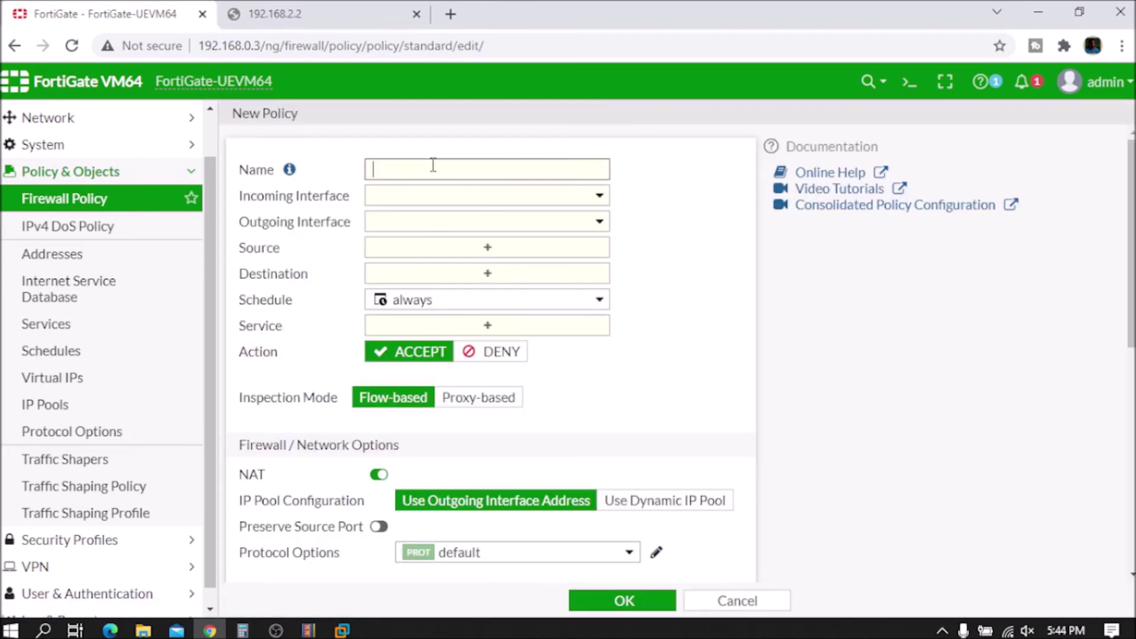
{"action": "type", "text": "DM-FW ACCESS From outside"}
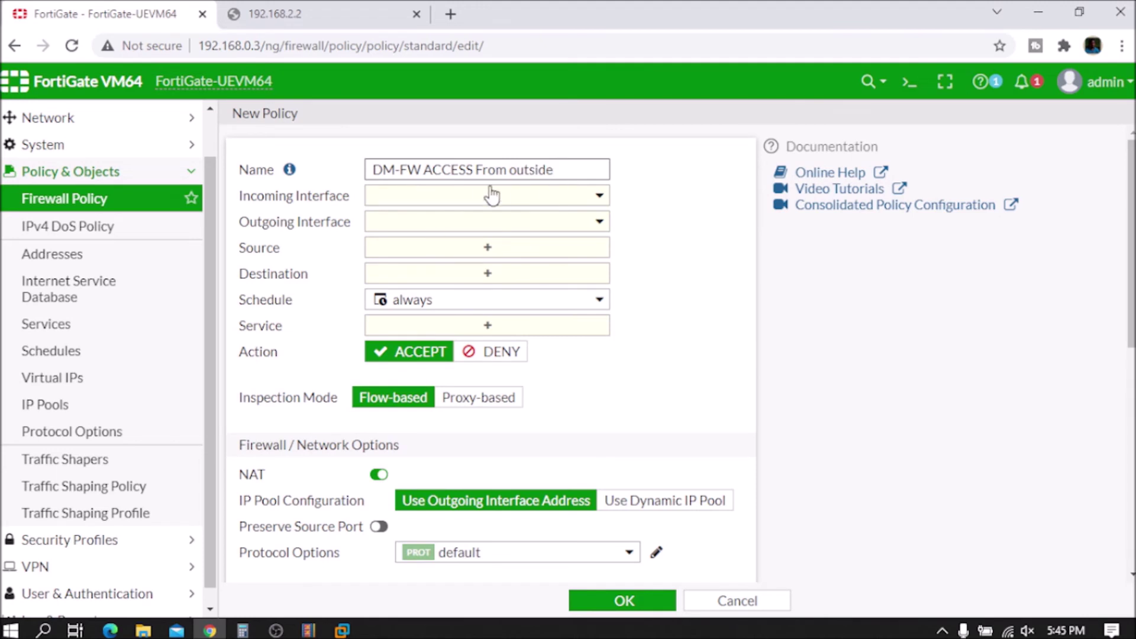
{"action": "mouse_move", "coordinate": [288, 176]}
Step: Set incoming interface WAN-1 (port1) and outgoing interface LAN (port2)
{"action": "left_click", "coordinate": [435, 206]}
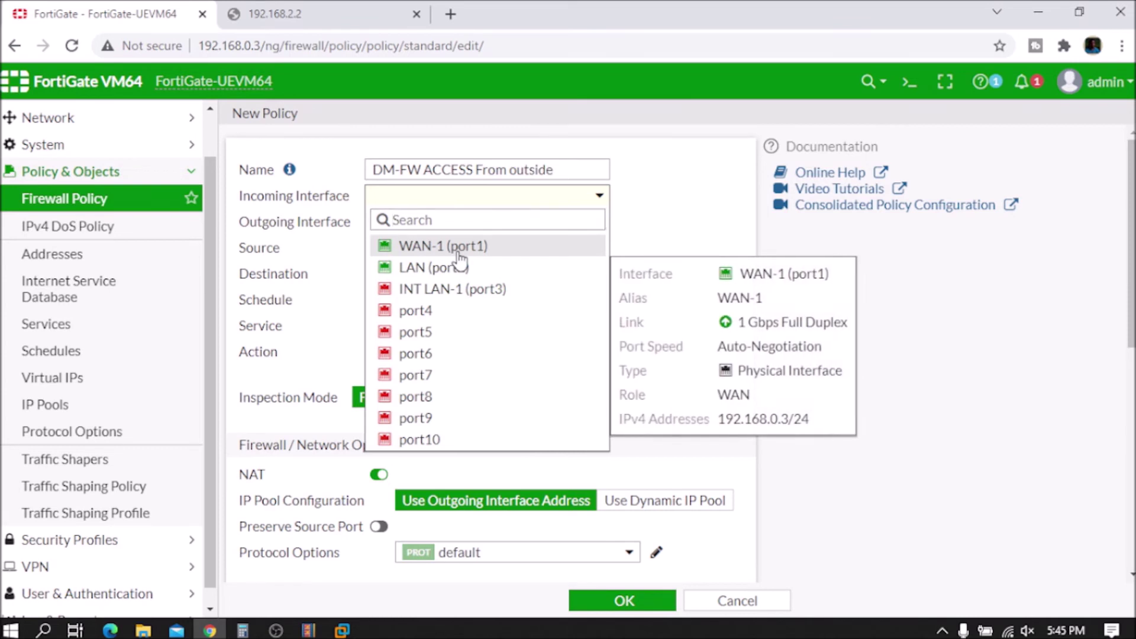
{"action": "left_click", "coordinate": [458, 248]}
{"action": "left_click", "coordinate": [431, 221]}
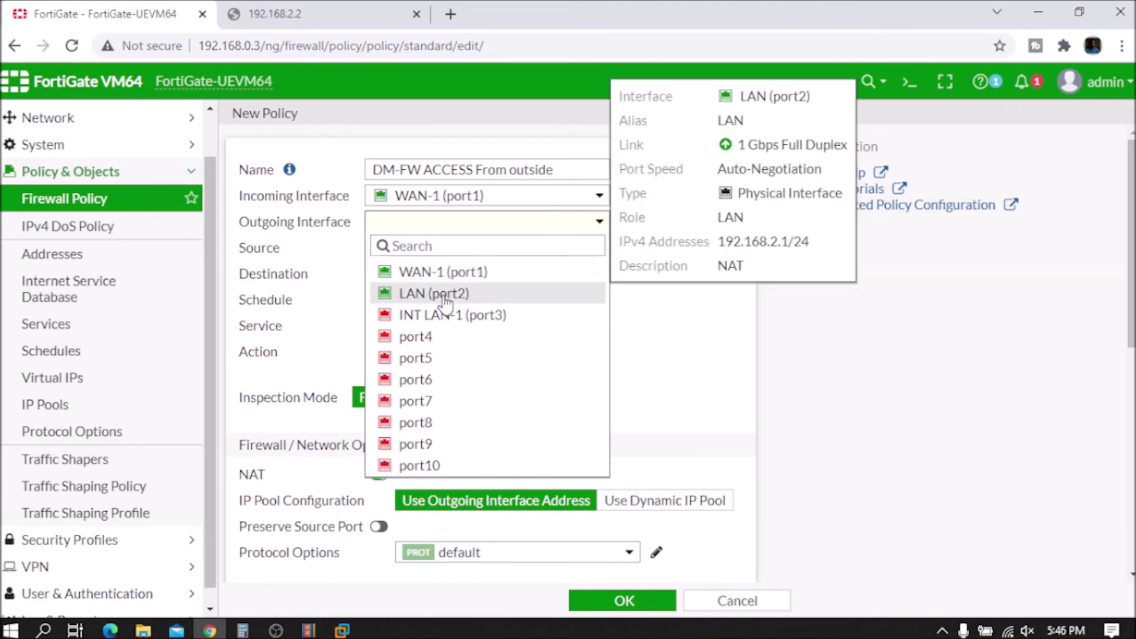
{"action": "left_click", "coordinate": [423, 293]}
{"action": "mouse_move", "coordinate": [449, 231]}
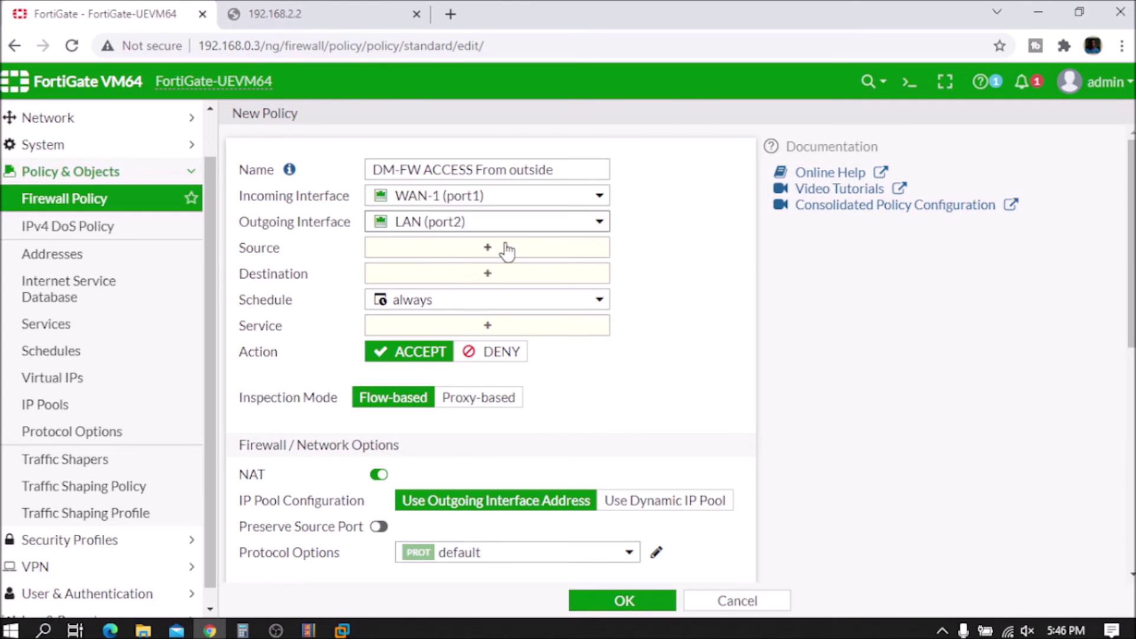
Step: Set the policy source to all and the destination to the DM-FW-ACCESS virtual IP
{"action": "left_click", "coordinate": [485, 248]}
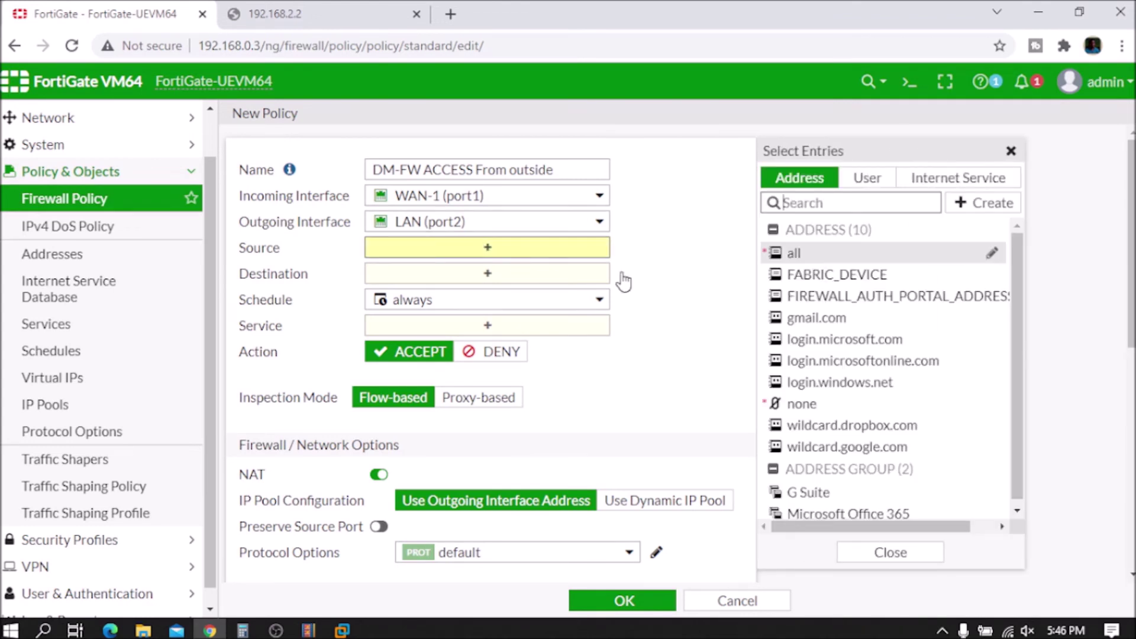
{"action": "left_click", "coordinate": [793, 255]}
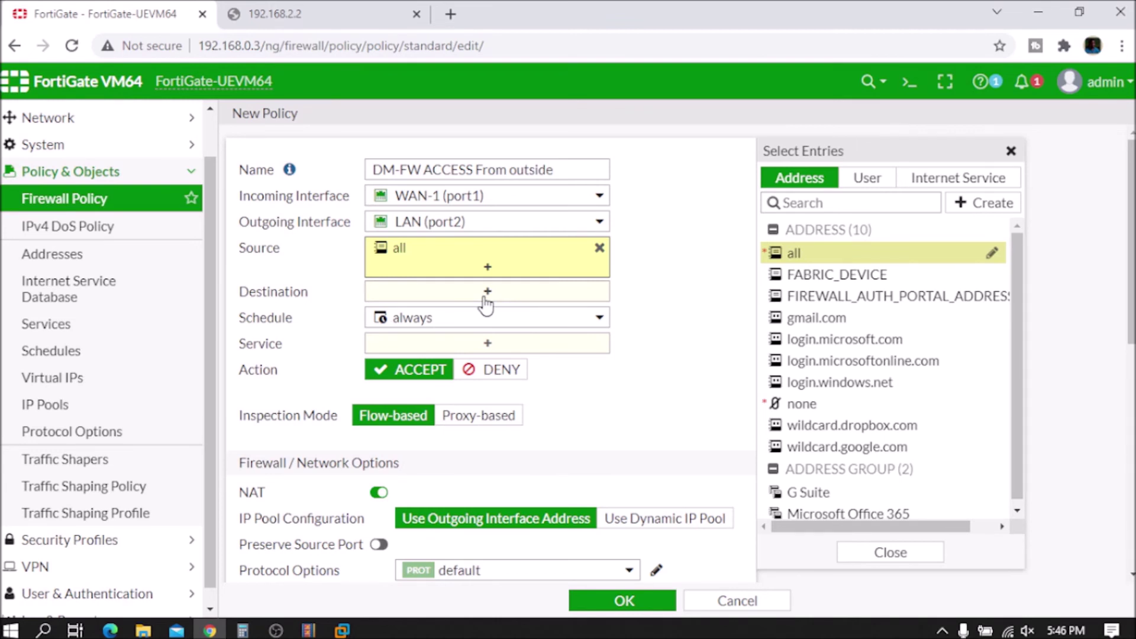
{"action": "left_click", "coordinate": [486, 304]}
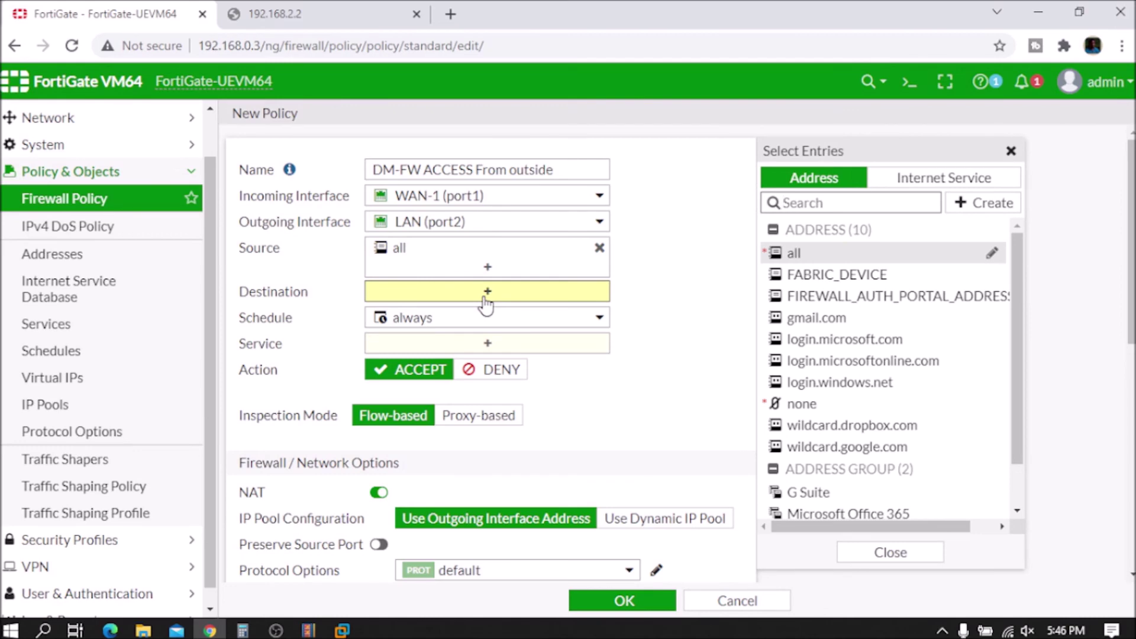
{"action": "scroll", "coordinate": [486, 304], "scroll_direction": "down", "scroll_amount": 5}
{"action": "scroll", "coordinate": [485, 305], "scroll_direction": "up", "scroll_amount": 5}
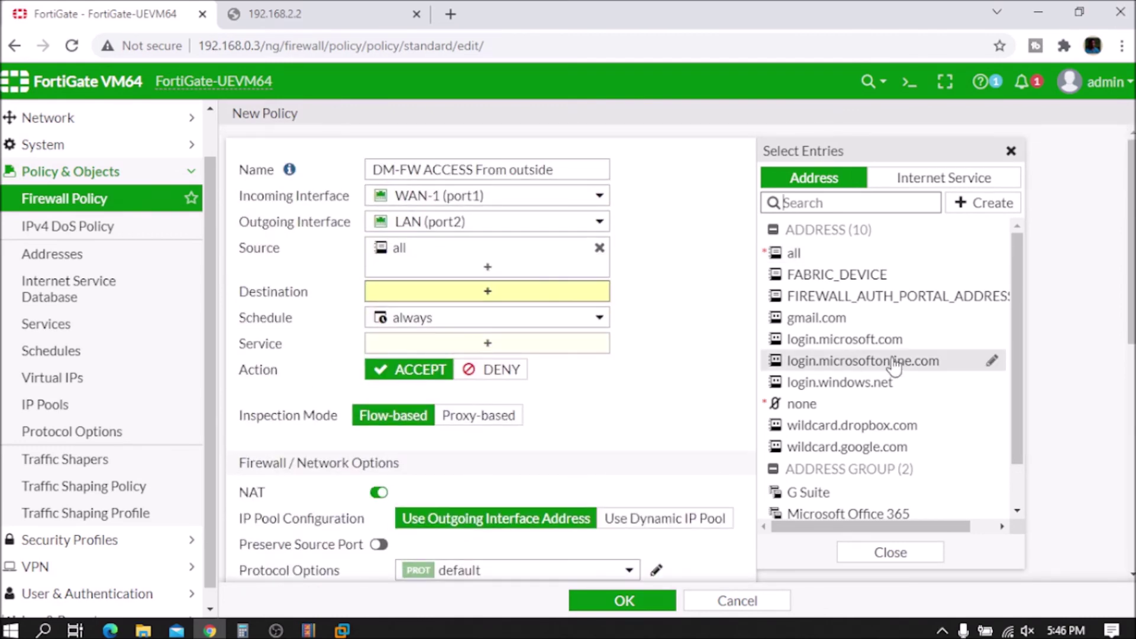
{"action": "scroll", "coordinate": [994, 395], "scroll_direction": "down", "scroll_amount": 2}
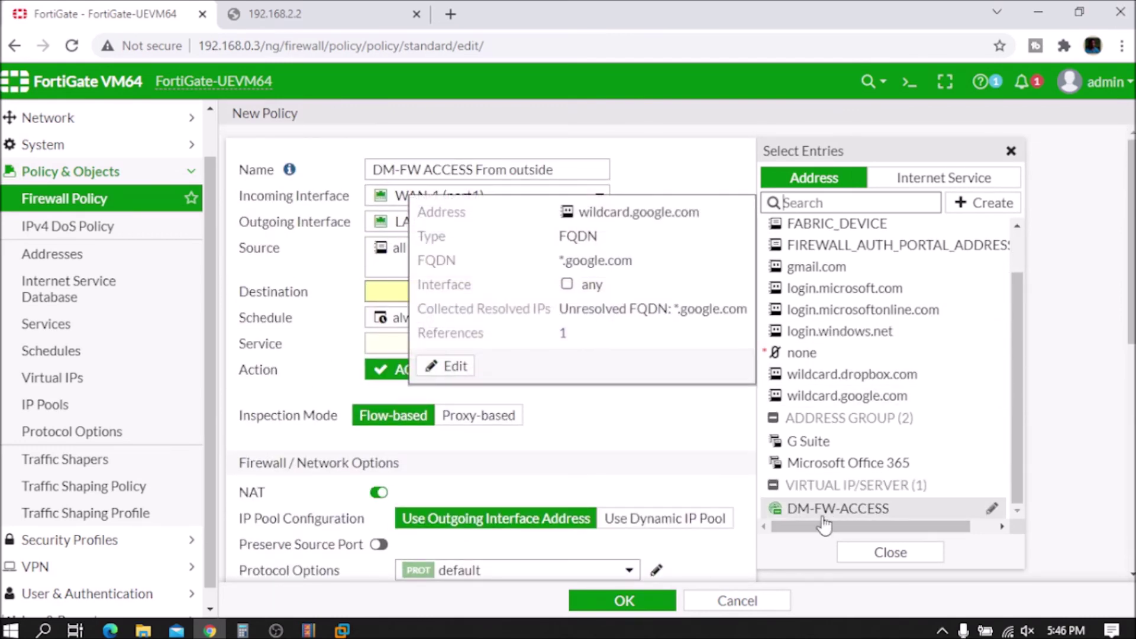
{"action": "mouse_move", "coordinate": [826, 519]}
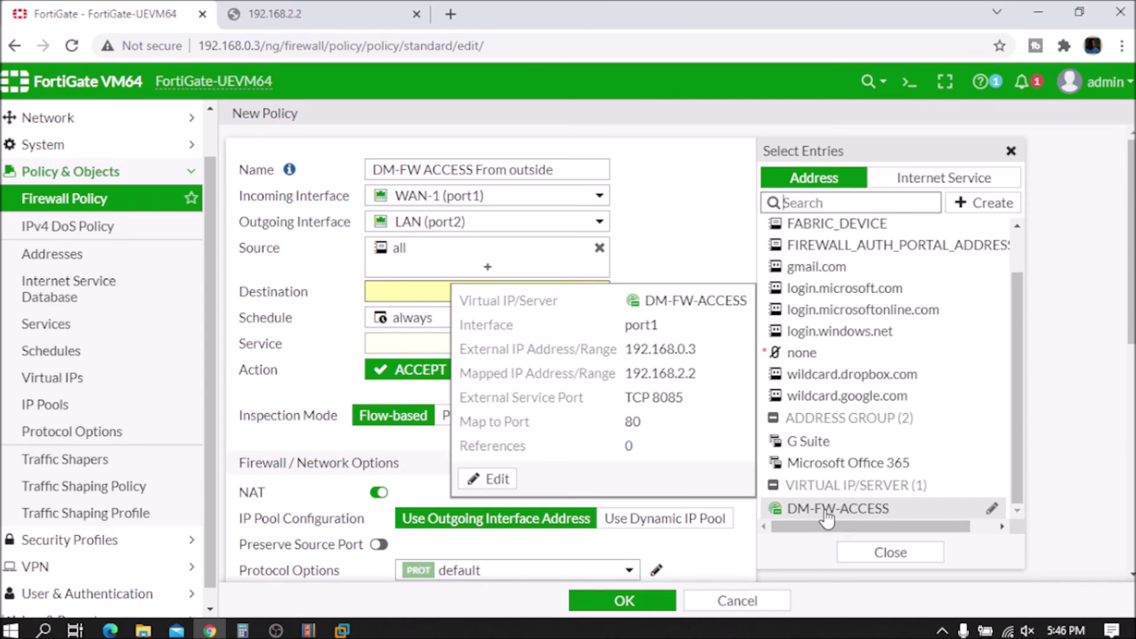
{"action": "left_click", "coordinate": [826, 513]}
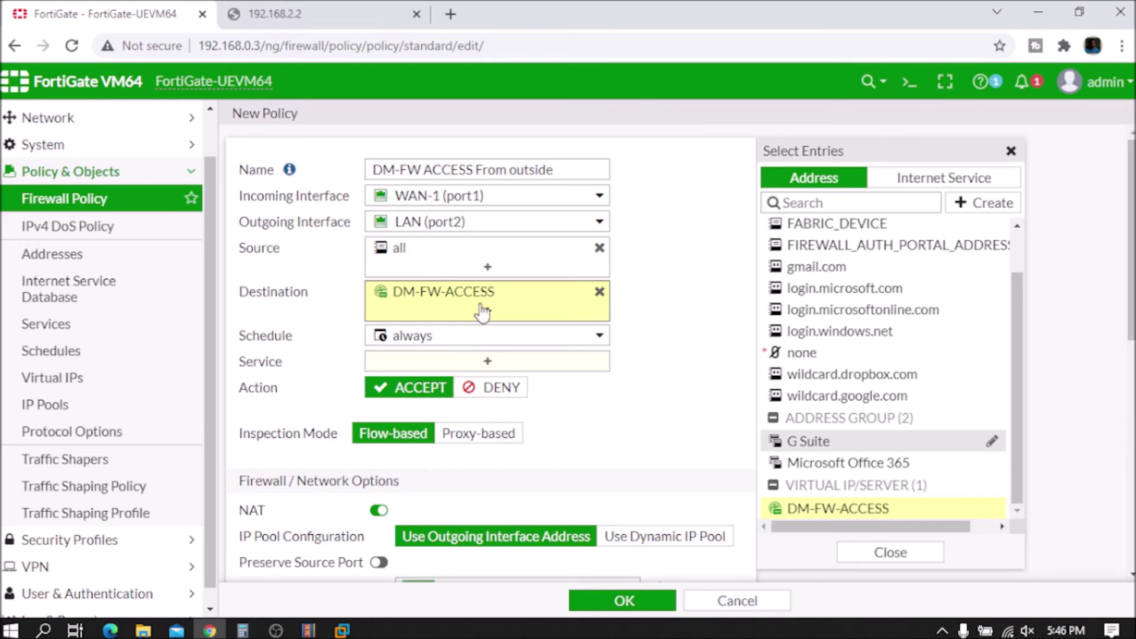
{"action": "mouse_move", "coordinate": [466, 298]}
{"action": "mouse_move", "coordinate": [441, 346]}
Step: Set the policy's service to HTTP
{"action": "left_click", "coordinate": [489, 362]}
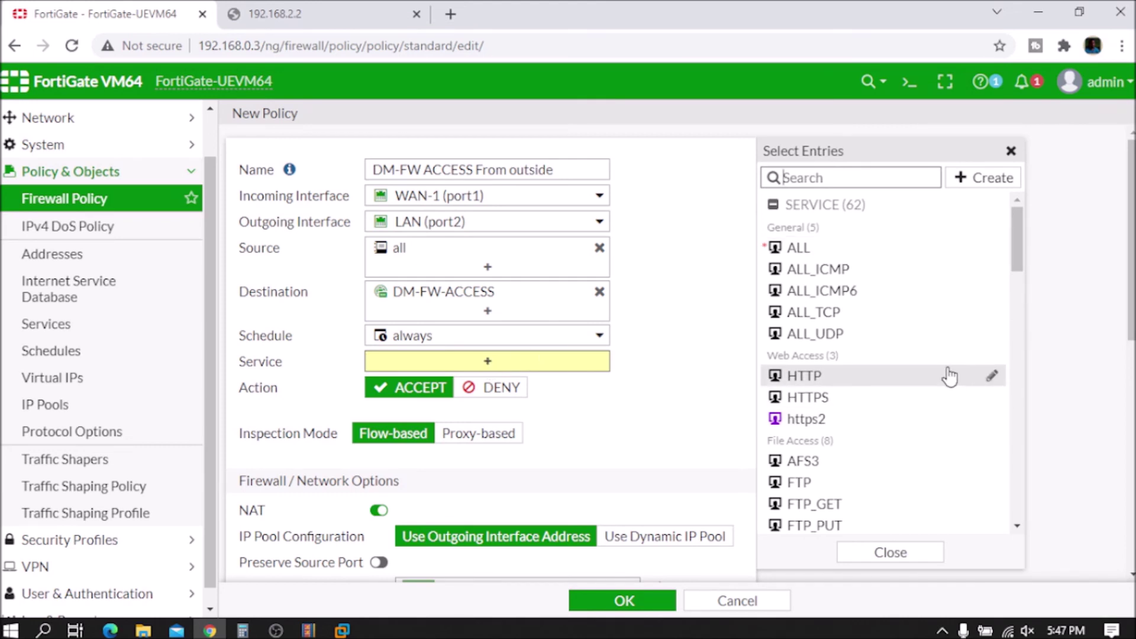
{"action": "left_click", "coordinate": [816, 378]}
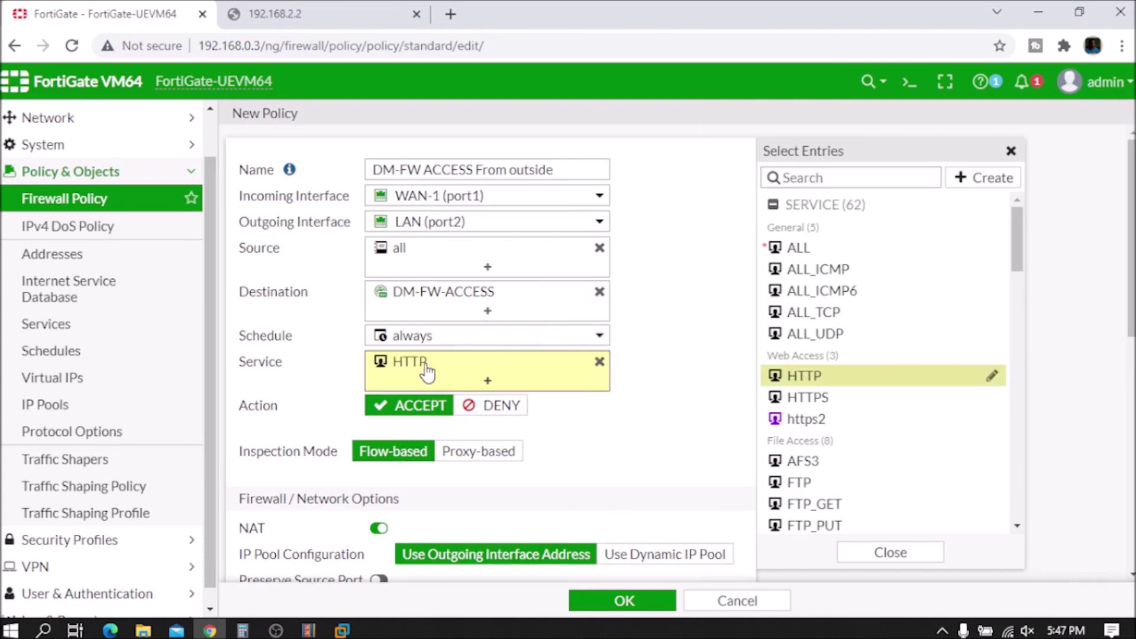
{"action": "mouse_move", "coordinate": [421, 365]}
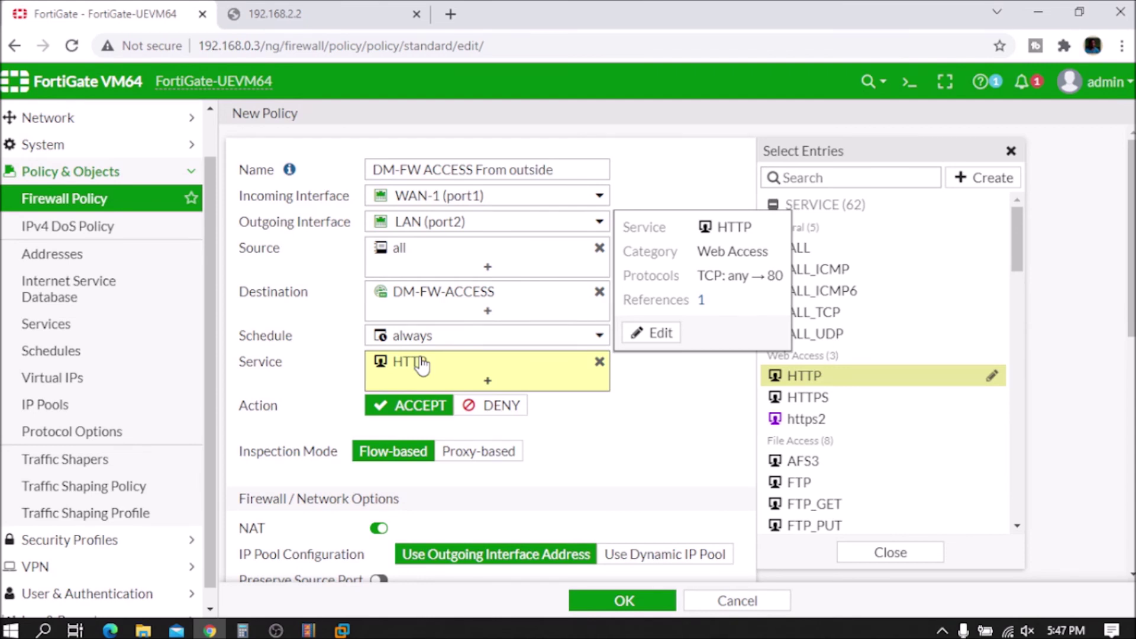
{"action": "left_click", "coordinate": [624, 440]}
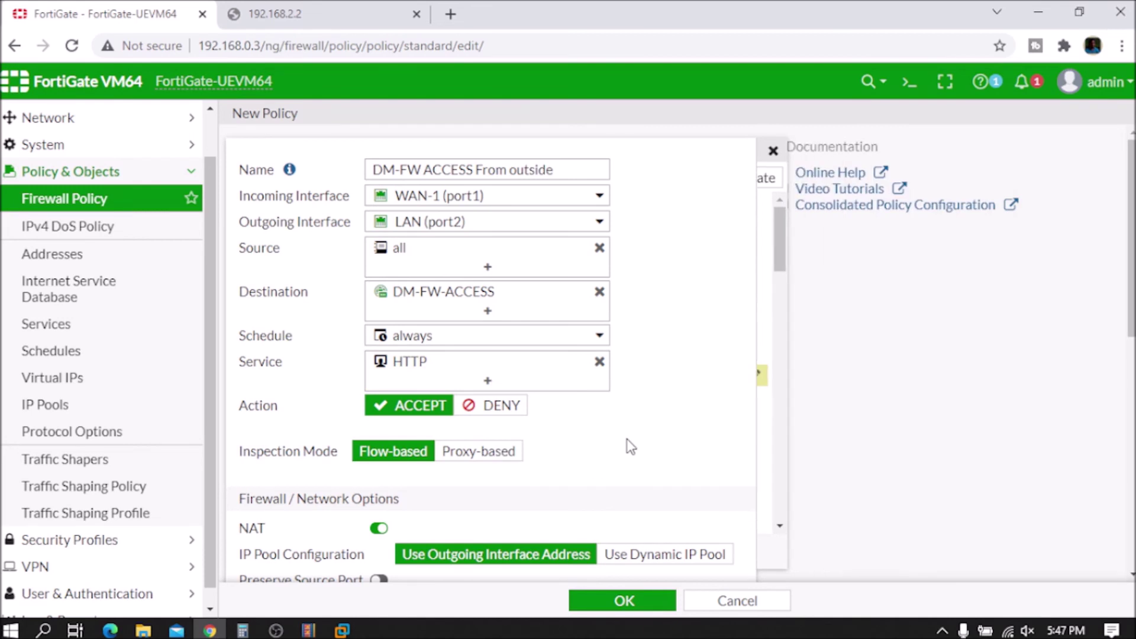
Step: Switch NAT off for the policy
{"action": "scroll", "coordinate": [617, 414], "scroll_direction": "down", "scroll_amount": 3}
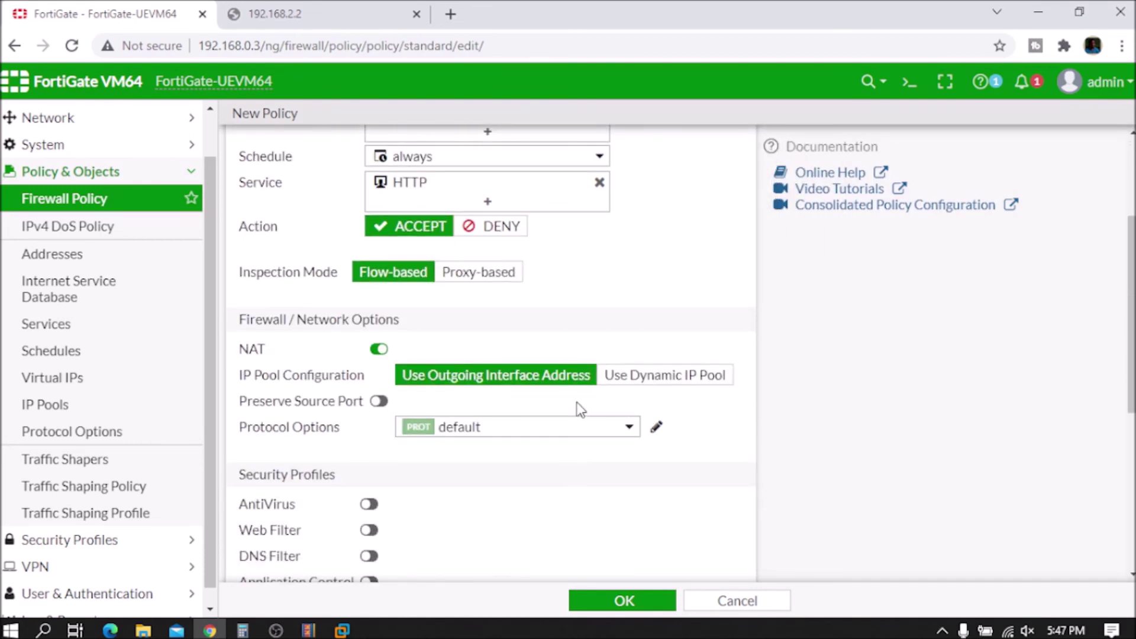
{"action": "scroll", "coordinate": [580, 408], "scroll_direction": "down", "scroll_amount": 1}
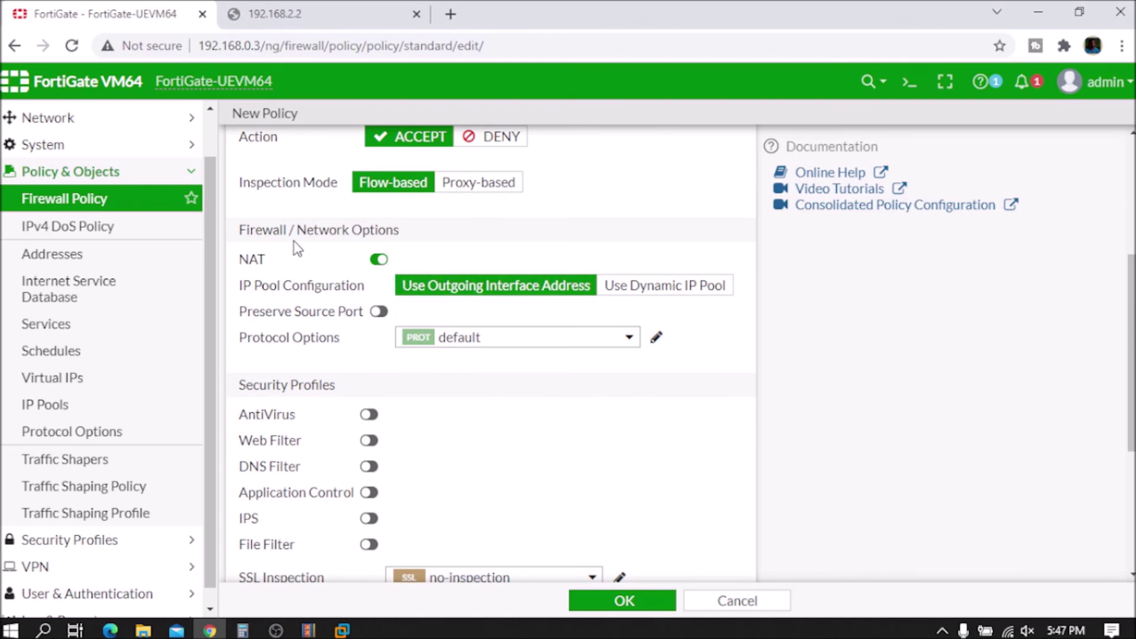
{"action": "left_click", "coordinate": [378, 262]}
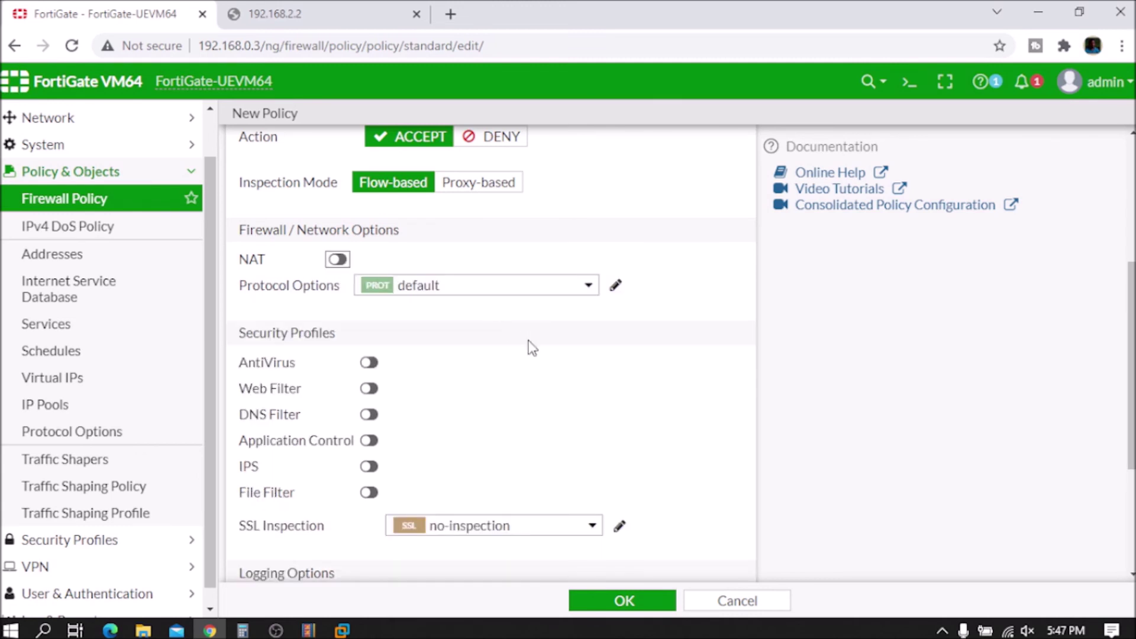
{"action": "scroll", "coordinate": [528, 339], "scroll_direction": "down", "scroll_amount": 4}
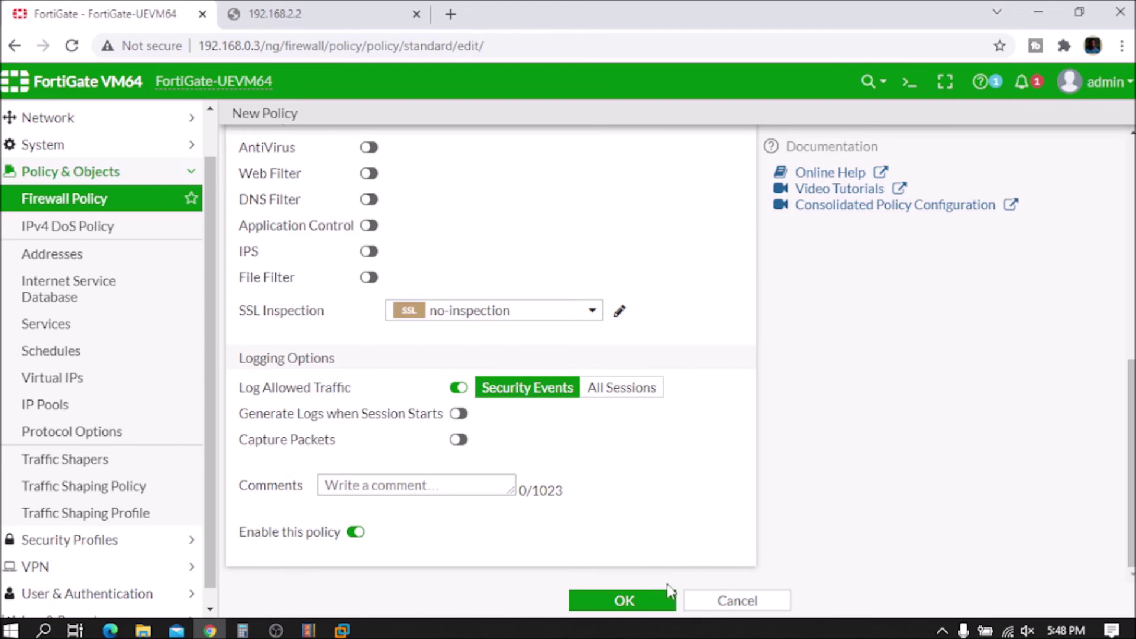
Step: Save the DM-FW ACCESS From outside policy and retry the still-timing-out 192.168.2.2 page
{"action": "left_click", "coordinate": [622, 601]}
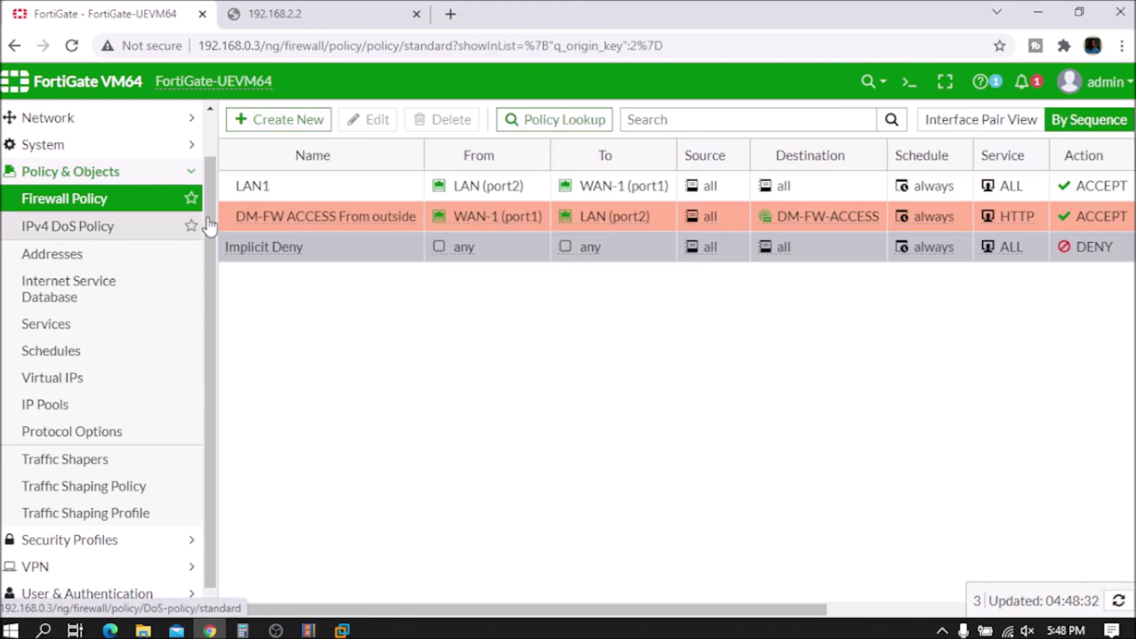
{"action": "left_click", "coordinate": [322, 21]}
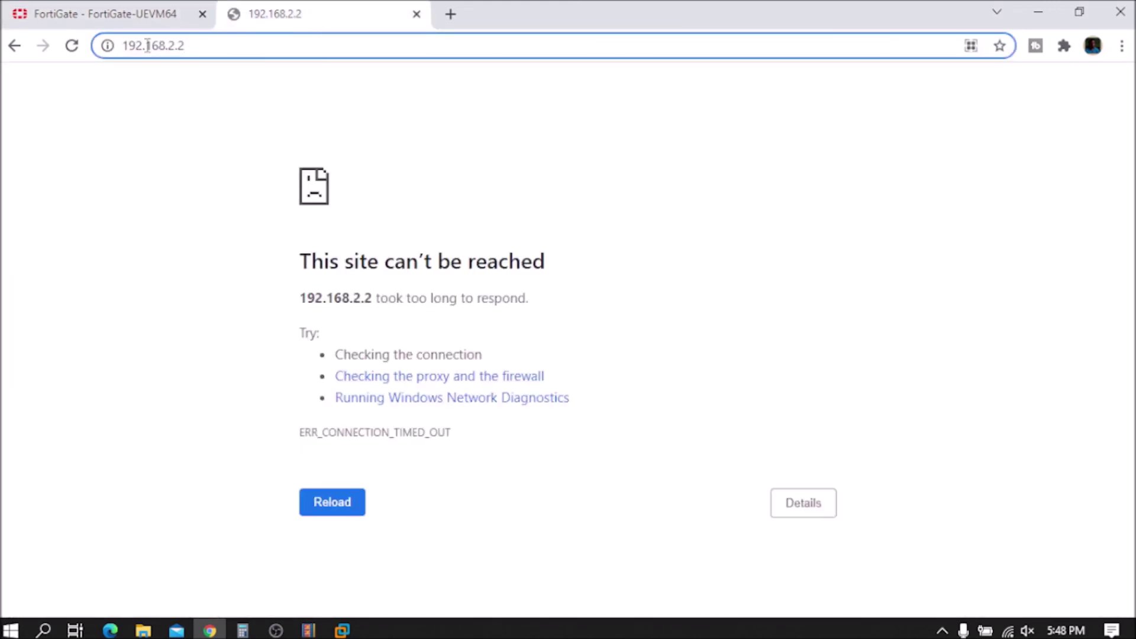
{"action": "left_click", "coordinate": [73, 46]}
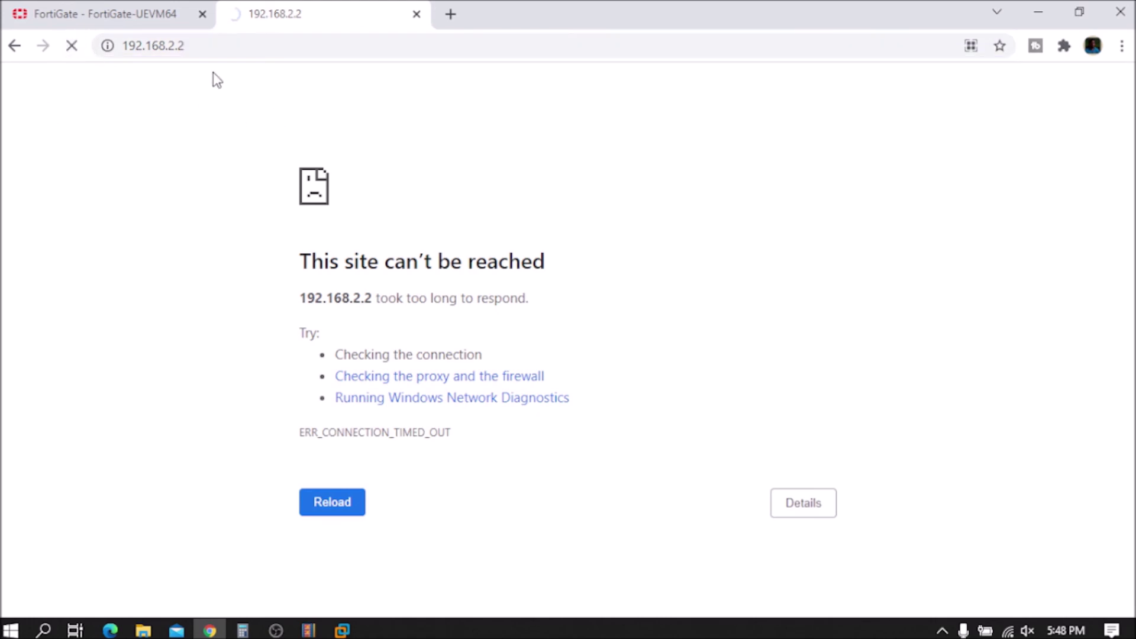
Step: Copy 192.168.0.3 from the FortiGate tab's URL and select the old 192.168.2.2 address
{"action": "left_click", "coordinate": [234, 43]}
{"action": "left_click", "coordinate": [236, 39]}
{"action": "left_click", "coordinate": [158, 12]}
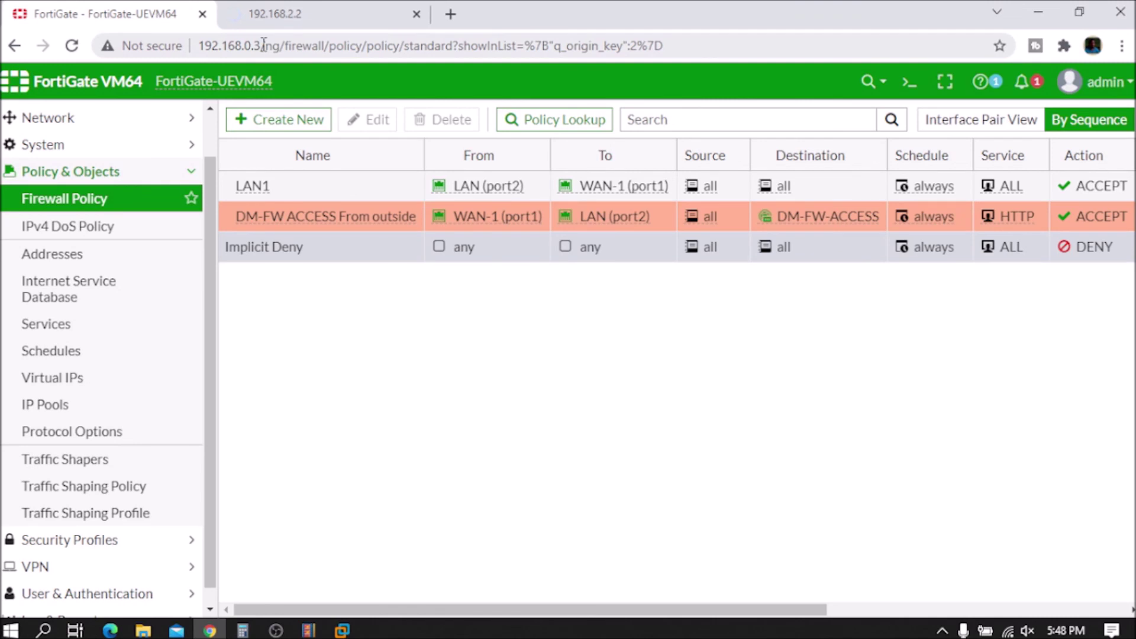
{"action": "left_click_drag", "start_coordinate": [261, 46], "coordinate": [197, 46]}
{"action": "key", "text": "ctrl+c"}
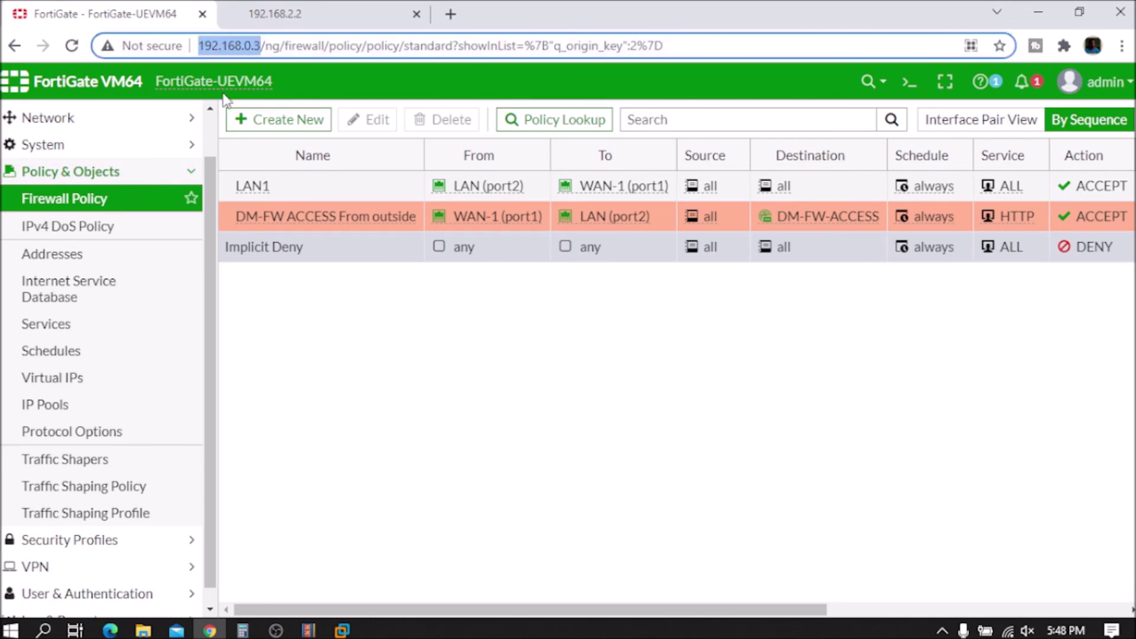
{"action": "left_click", "coordinate": [332, 12]}
{"action": "left_click_drag", "start_coordinate": [185, 52], "coordinate": [102, 46]}
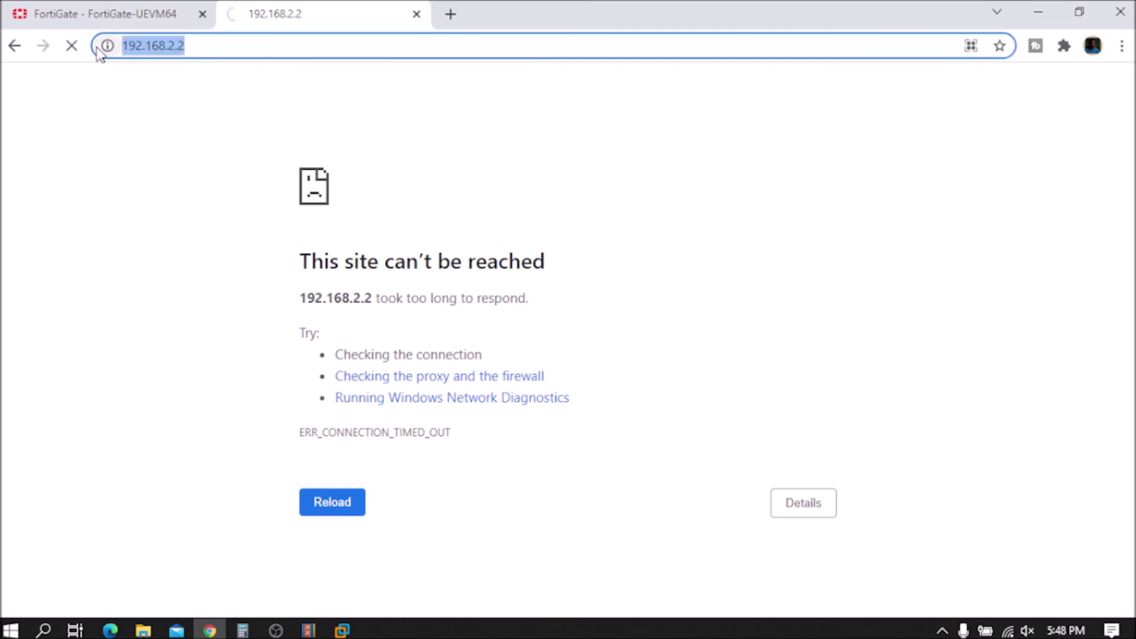
{"action": "key", "text": "ctrl+v"}
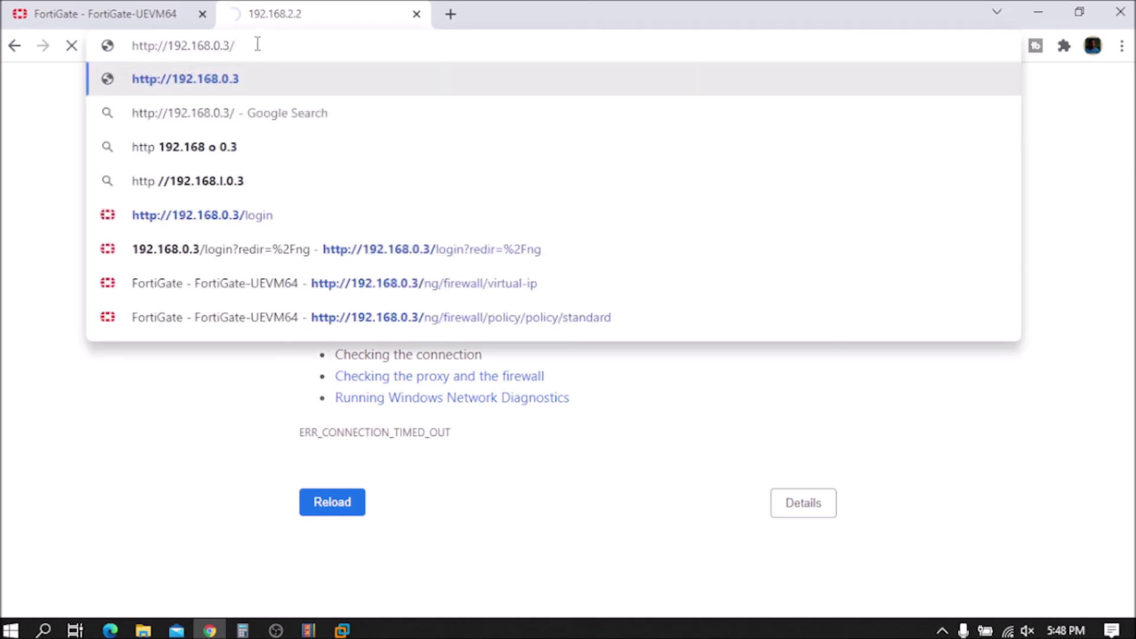
{"action": "key", "text": "BackSpace"}
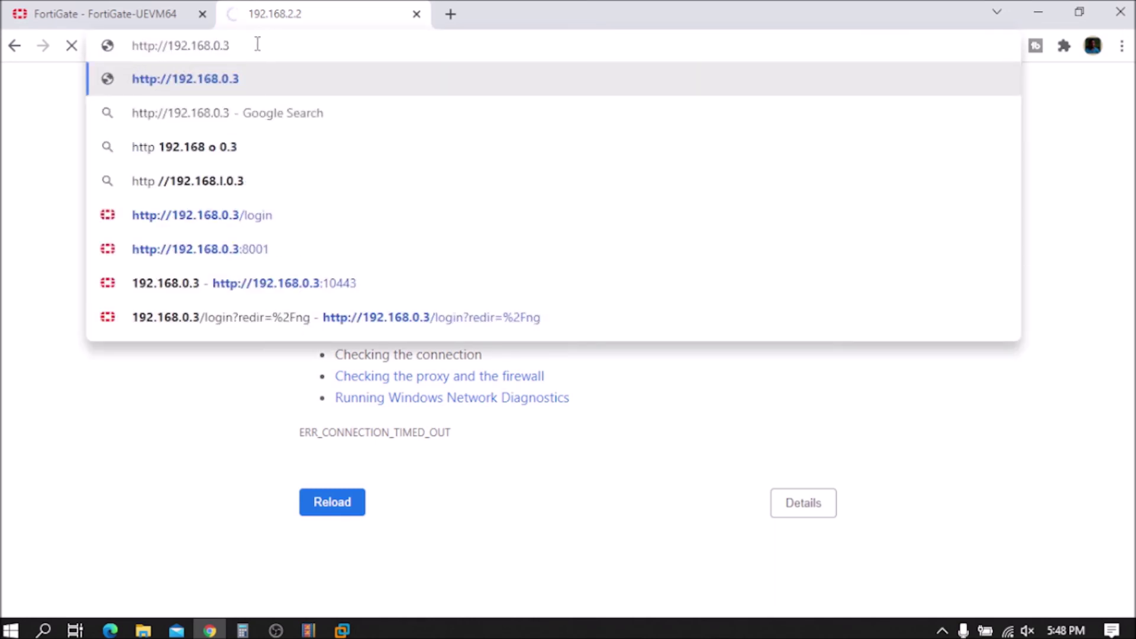
{"action": "type", "text": ":"}
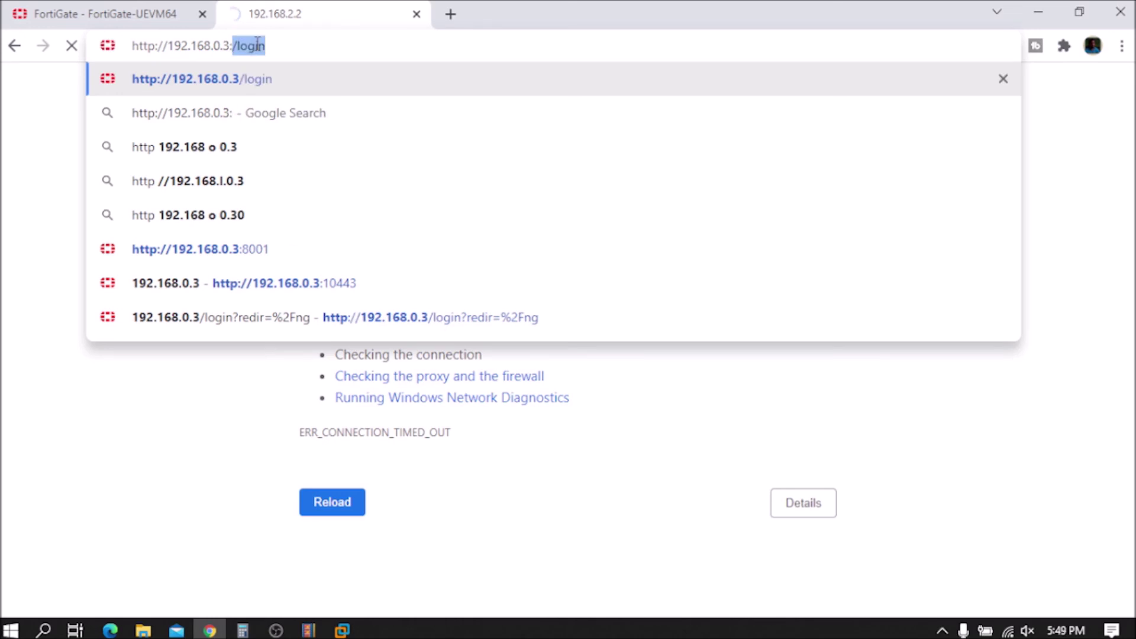
{"action": "type", "text": "80"}
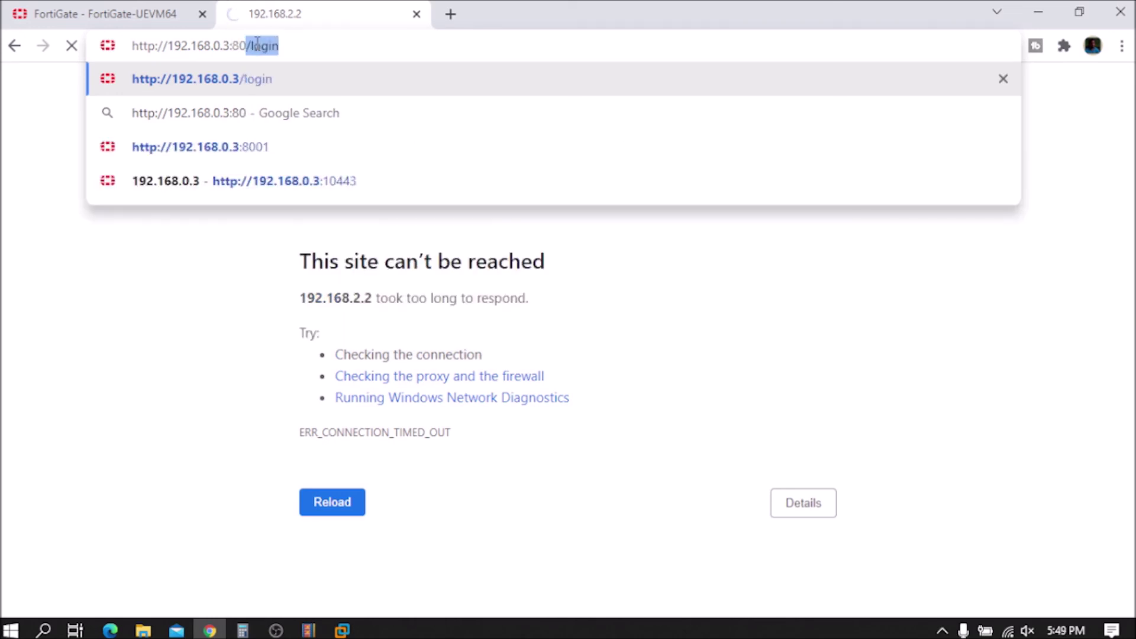
{"action": "type", "text": "85"}
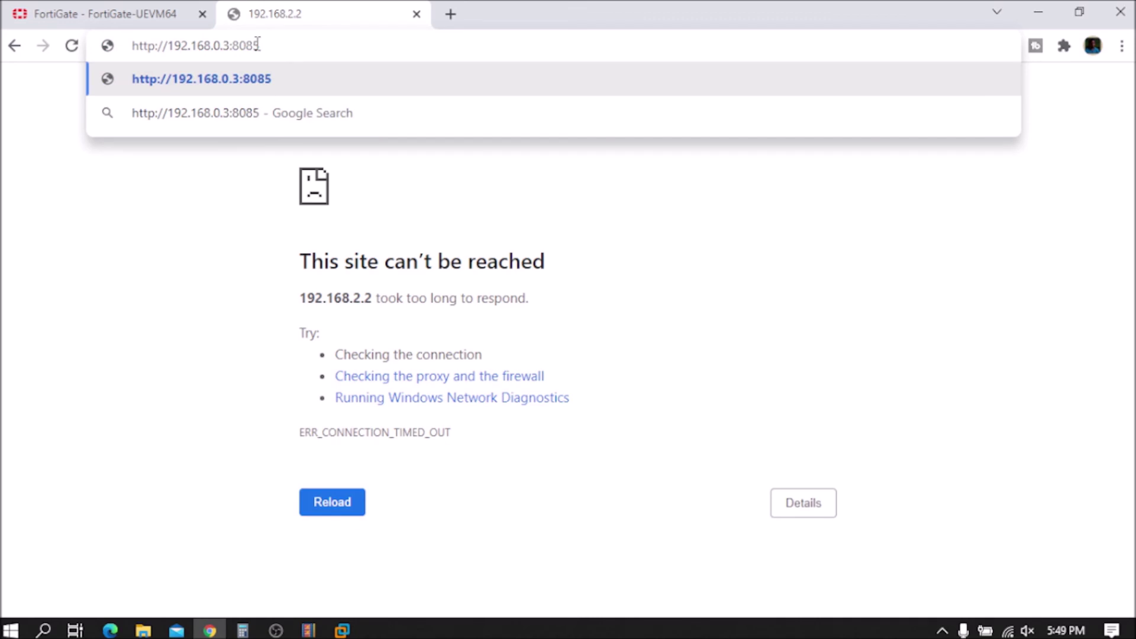
{"action": "key", "text": "Return"}
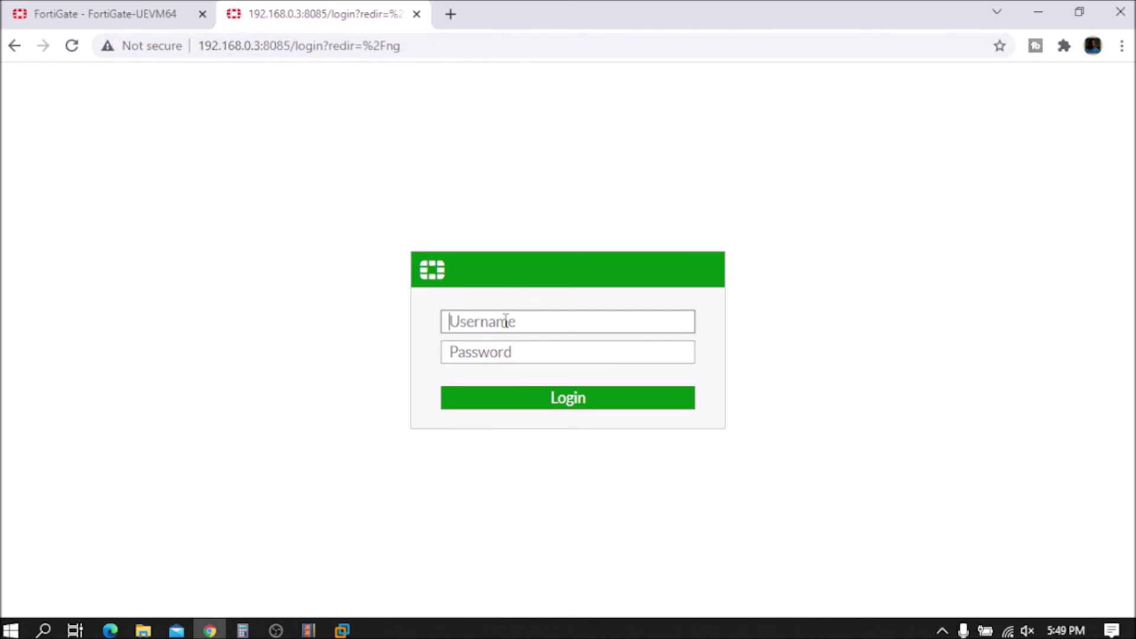
Step: Log in to the internal FortiGate as admin with the account password
{"action": "type", "text": "admin"}
{"action": "key", "text": "Tab"}
{"action": "type", "text": "••••"}
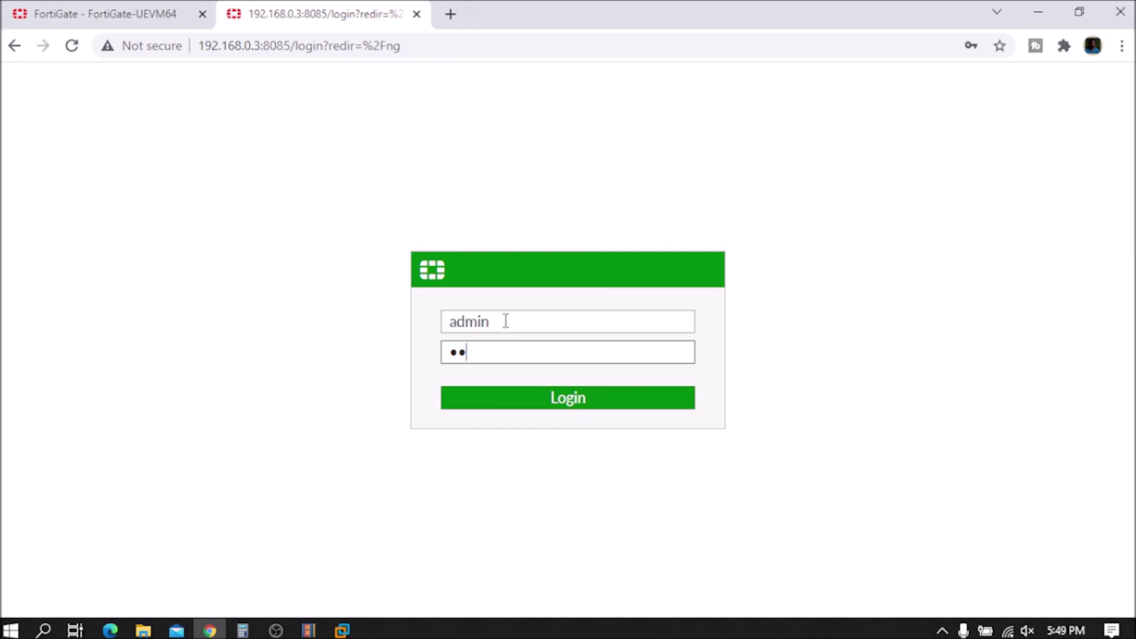
{"action": "key", "text": "Return"}
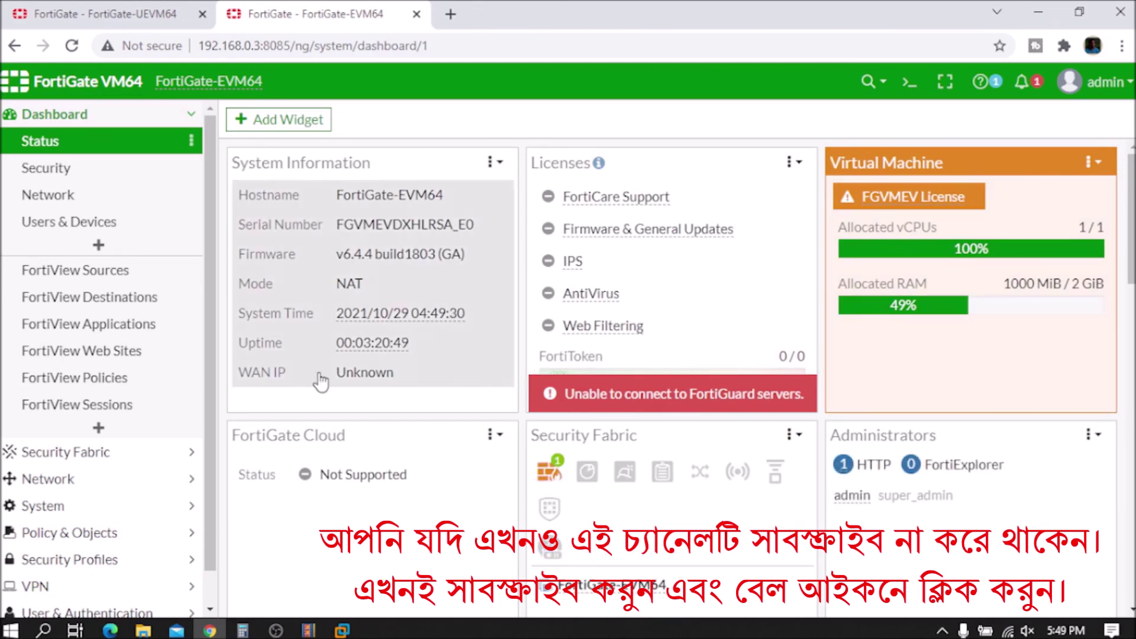
Step: Review the FortiGate-EVM64 v6.4.4 dashboard and highlight the 192.168.0.3 host in the address
{"action": "scroll", "coordinate": [411, 395], "scroll_direction": "down", "scroll_amount": 2}
{"action": "scroll", "coordinate": [408, 389], "scroll_direction": "up", "scroll_amount": 2}
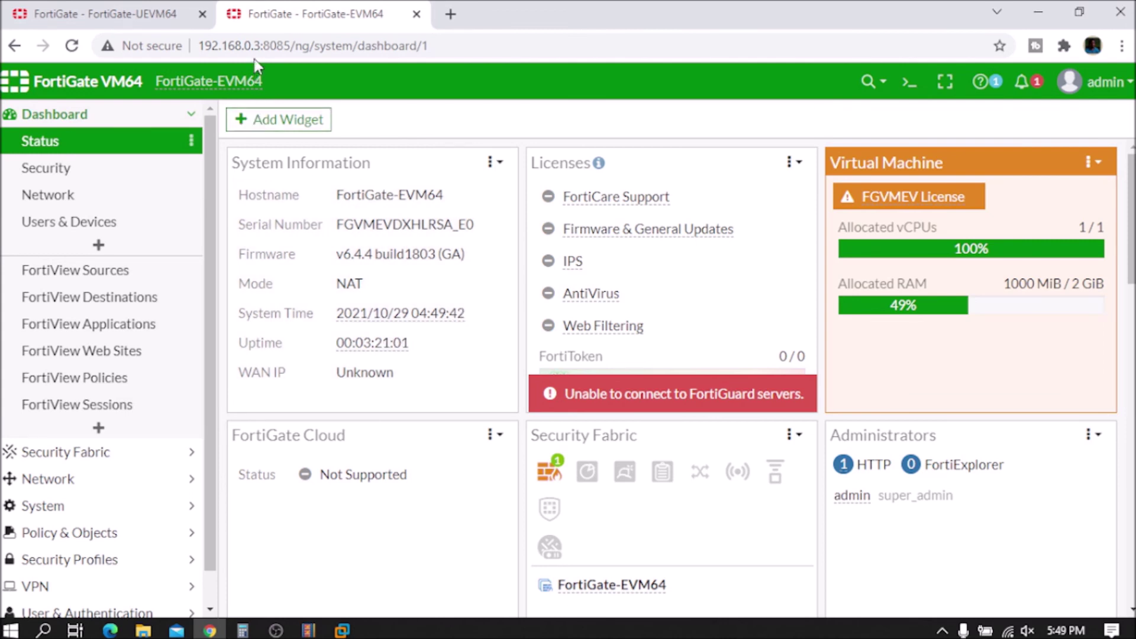
{"action": "left_click_drag", "start_coordinate": [264, 46], "coordinate": [183, 44]}
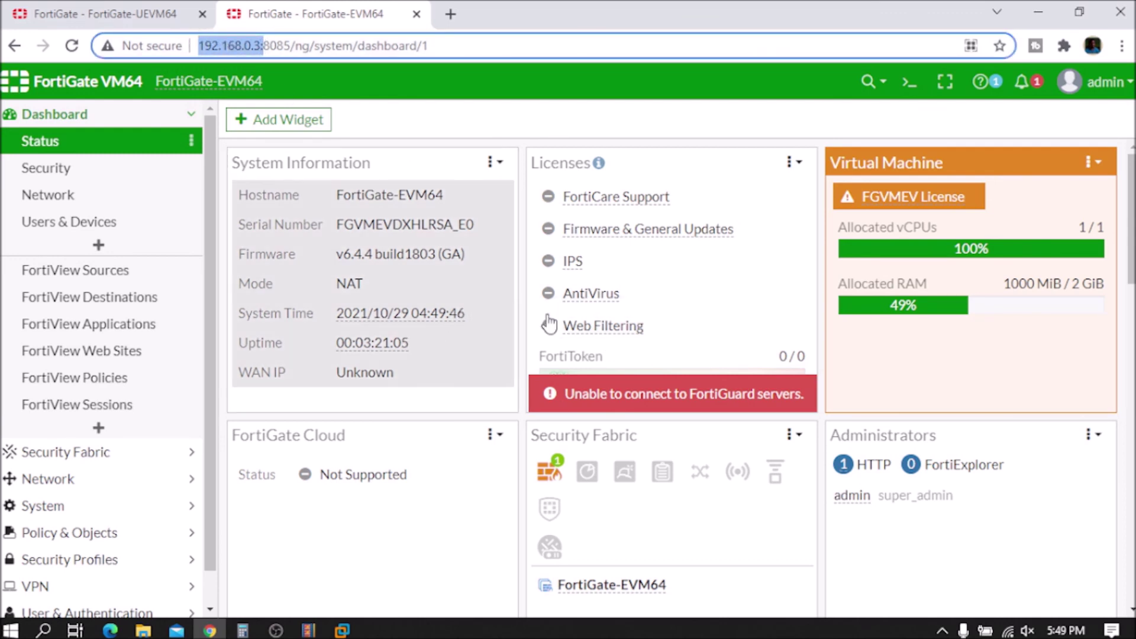